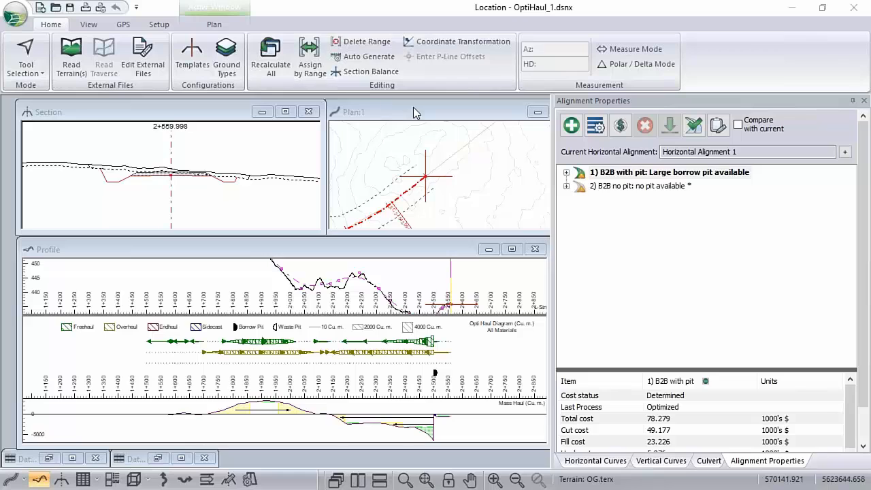
Maximize the plan view and examine the road alignment from its start past the Start Rock and End Rock labels.
double_click(414, 109)
middle_click_drag(49, 306, 310, 227)
scroll(309, 235, "down", 3)
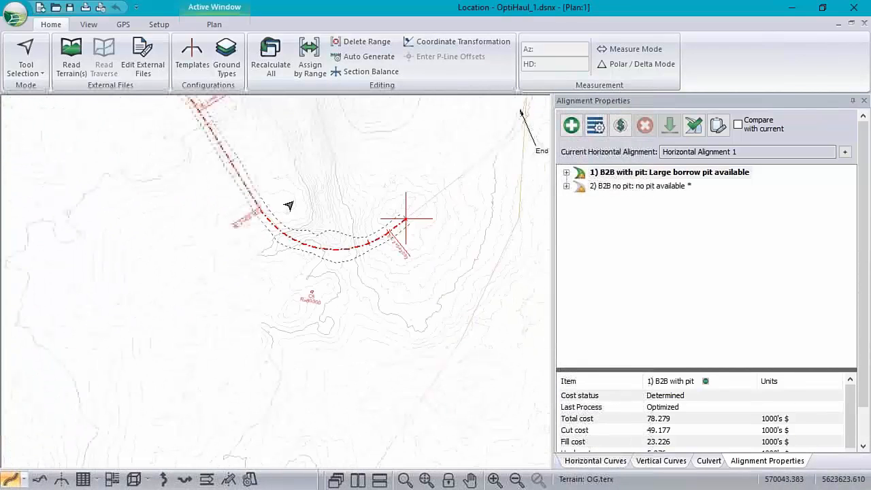
middle_click_drag(272, 157, 309, 311)
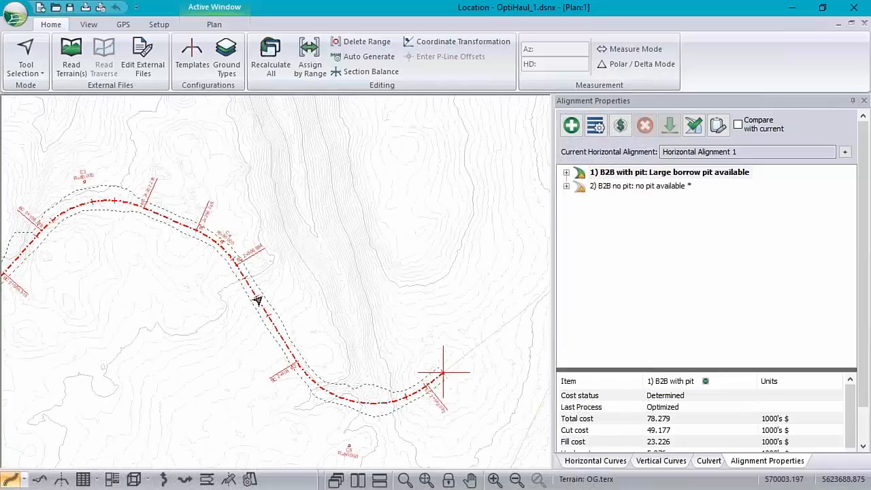
middle_click_drag(148, 297, 213, 257)
scroll(212, 259, "down", 2)
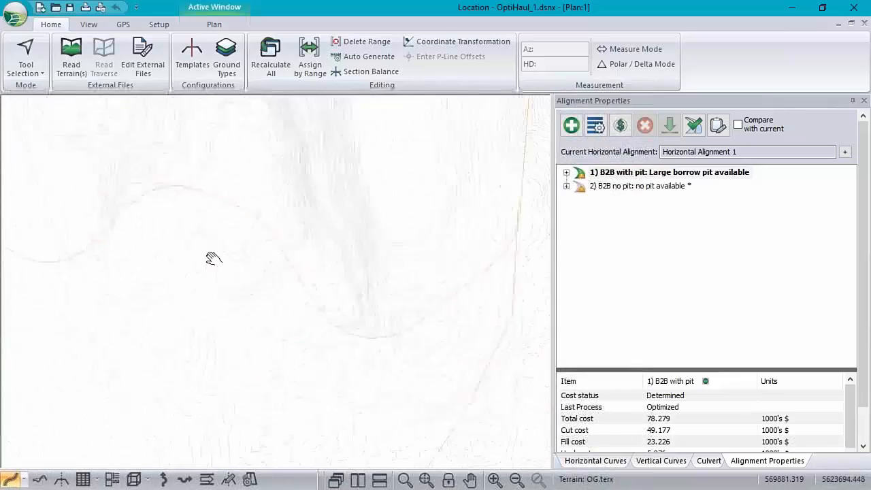
scroll(209, 265, "down", 2)
scroll(205, 270, "down", 1)
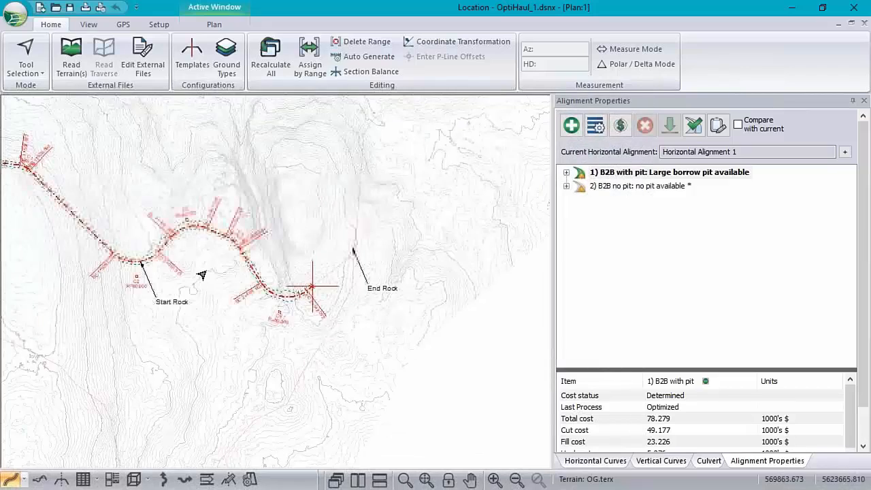
middle_click_drag(161, 325, 259, 343)
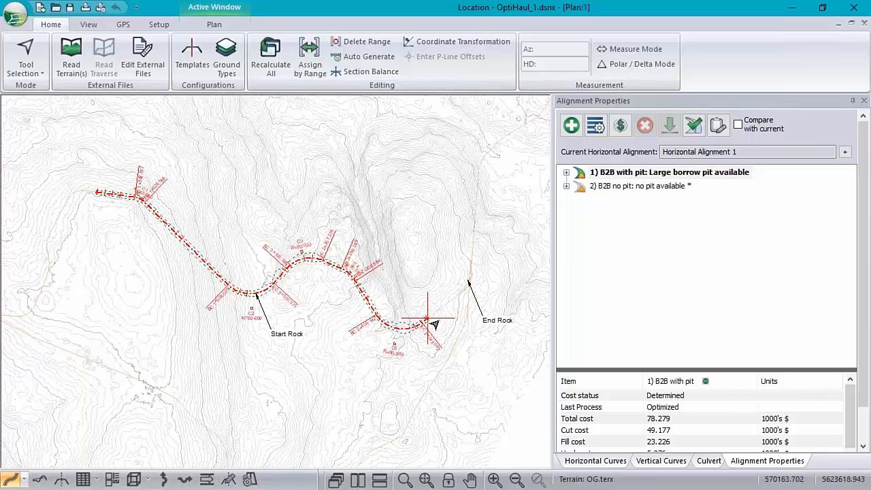
mouse_move(517, 324)
Review the fill type and sub-horizon range assignments, selecting the ground layer range that starts at station 2000.
left_click(306, 56)
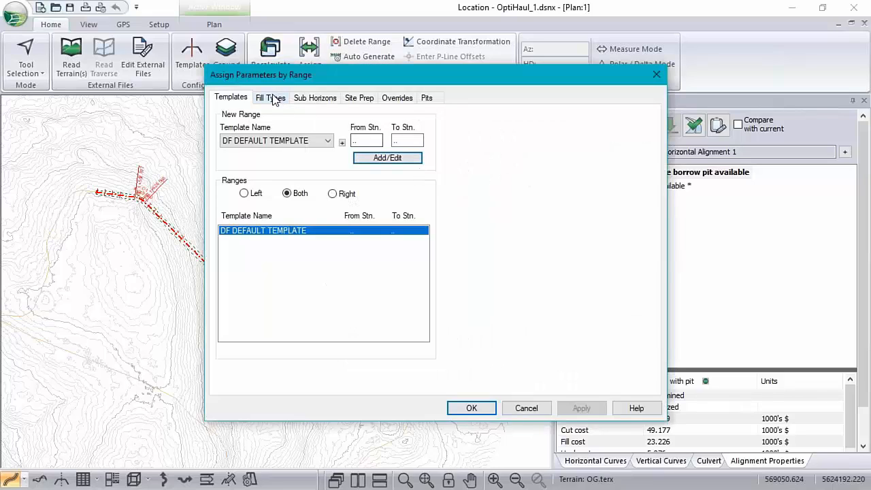
left_click(273, 98)
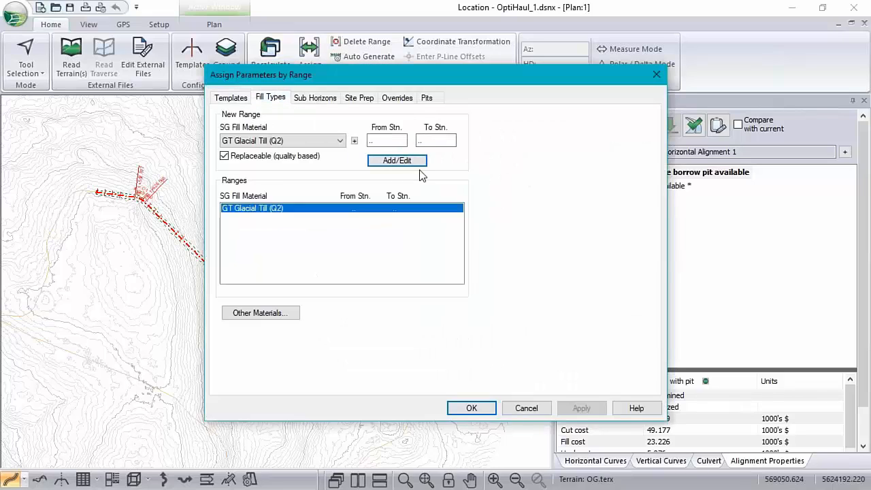
left_click(306, 99)
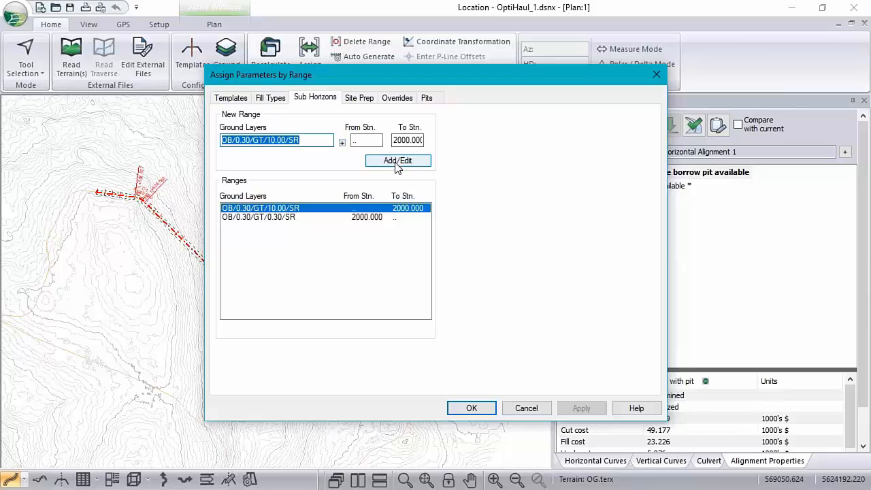
left_click(284, 218)
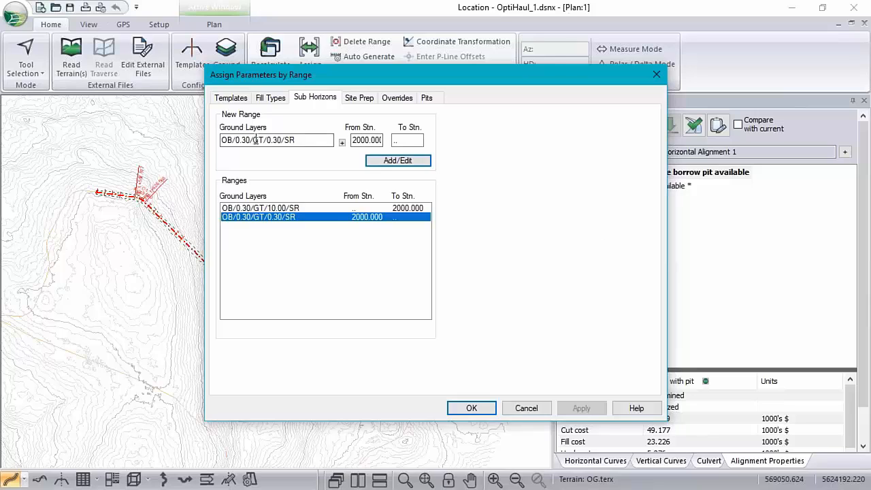
Try a glacial till depth of 0 and No Layer for layer 3 in the selected range's ground layers.
left_click(342, 142)
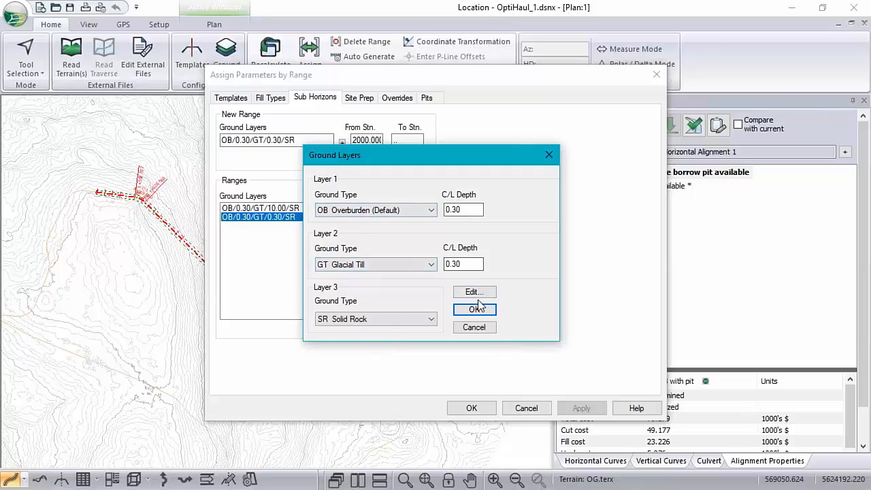
left_click_drag(472, 263, 277, 275)
type("0")
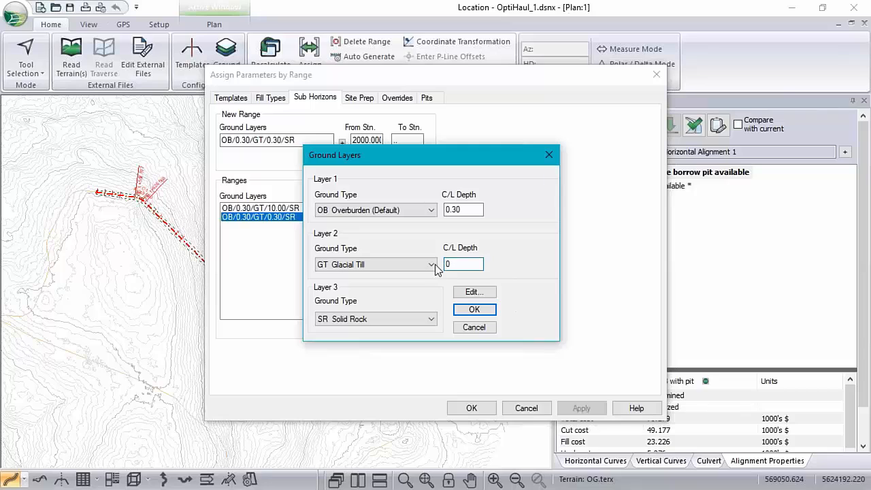
left_click(433, 319)
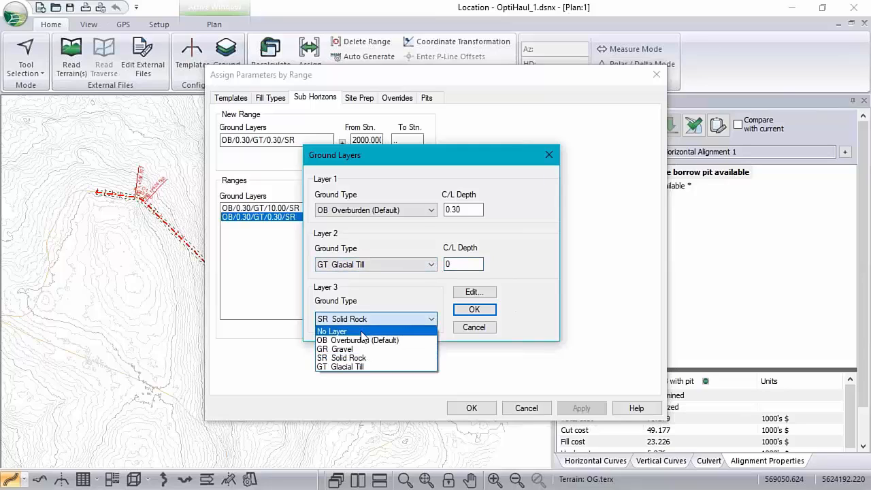
left_click(340, 331)
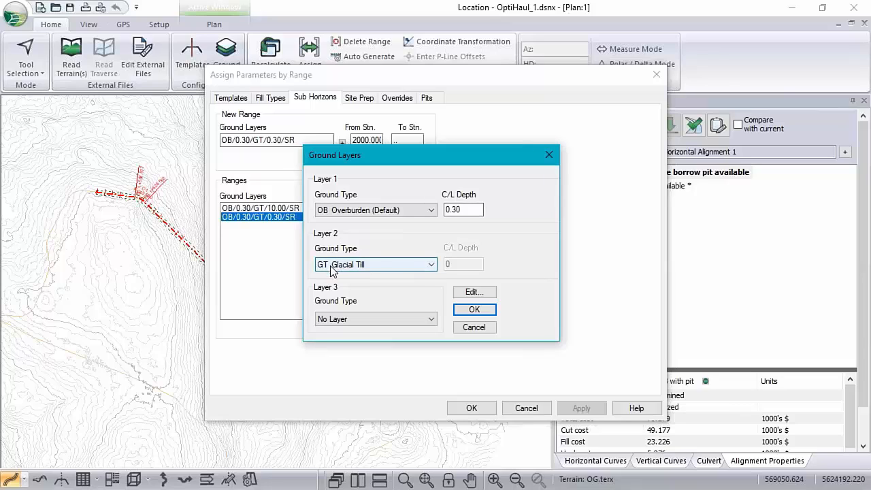
Try SR Solid Rock as layer 3 with a glacial till depth of 10, and close the ground layer settings.
left_click(430, 320)
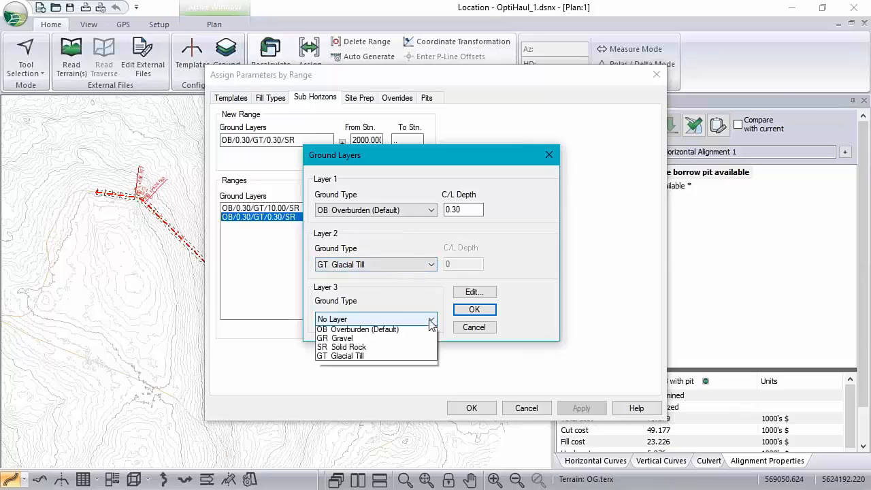
left_click(339, 357)
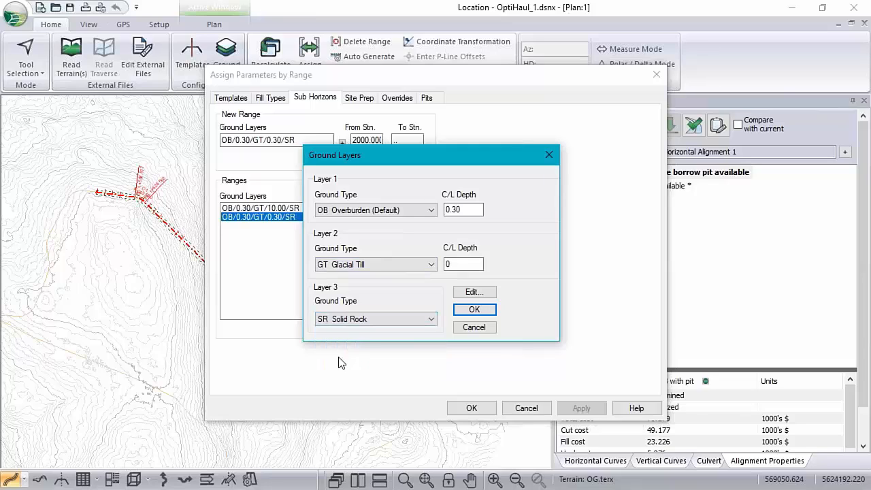
double_click(455, 265)
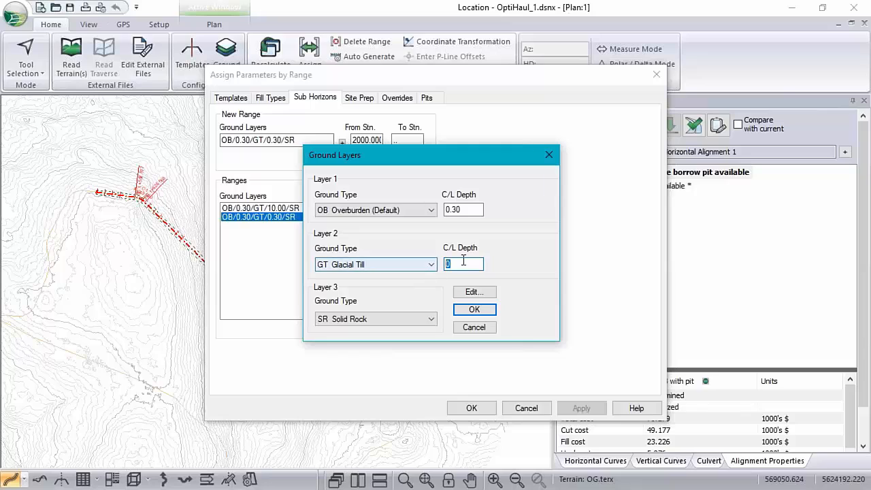
type("10")
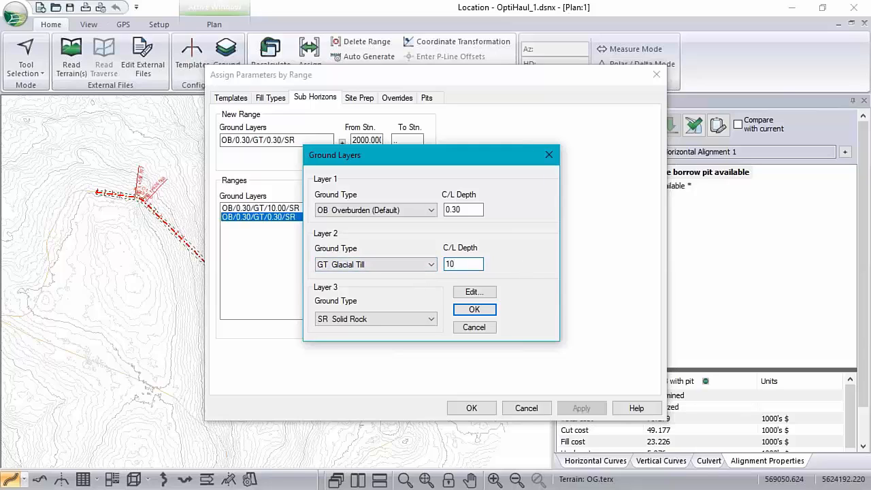
key("BackSpace")
key("BackSpace")
left_click(480, 311)
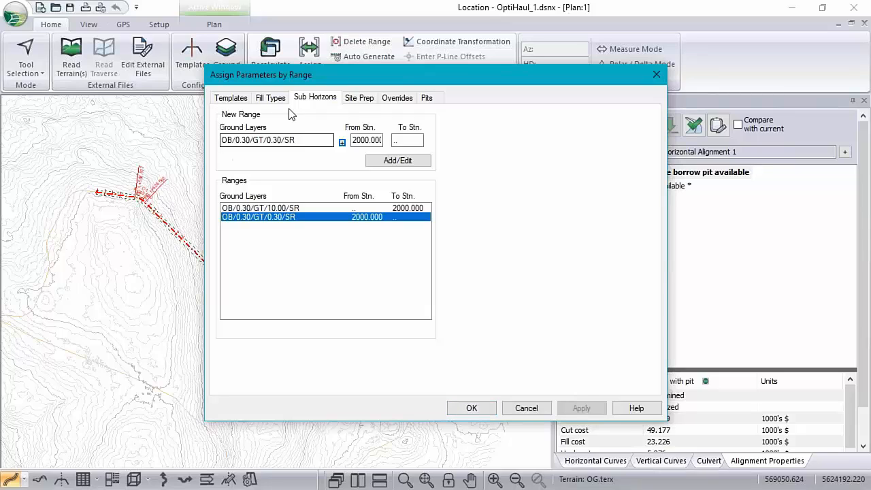
Review the site preparation settings for overburden removal, including the depth from topo and the inside and outside limits.
left_click(359, 101)
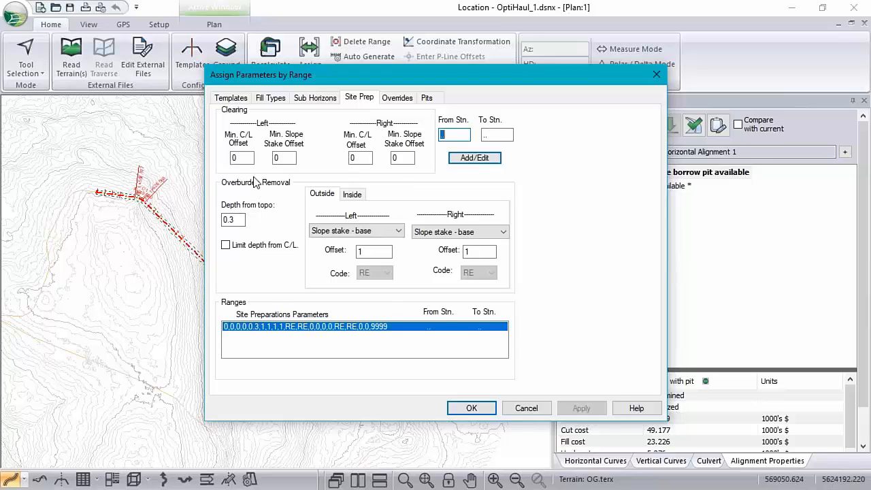
left_click_drag(244, 219, 93, 272)
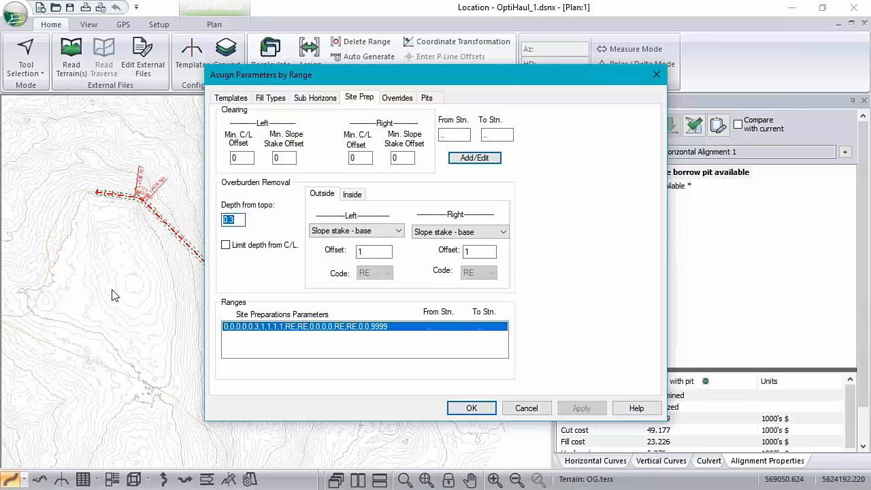
left_click(352, 196)
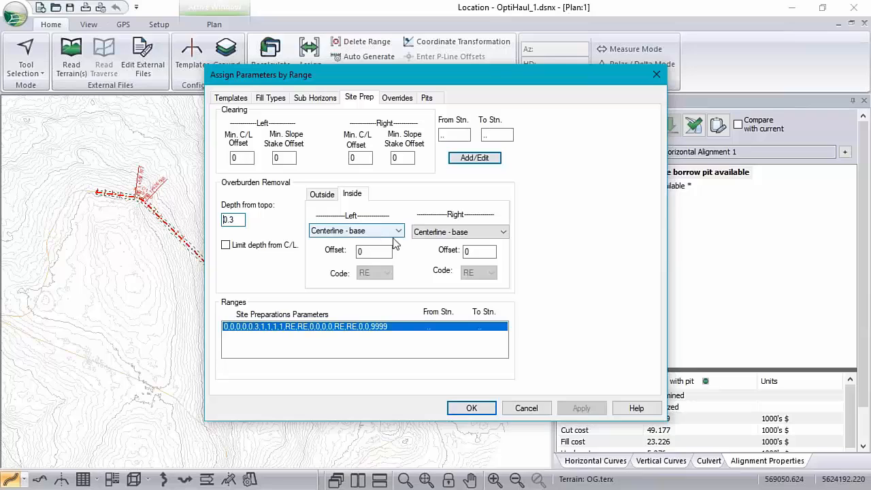
left_click(322, 196)
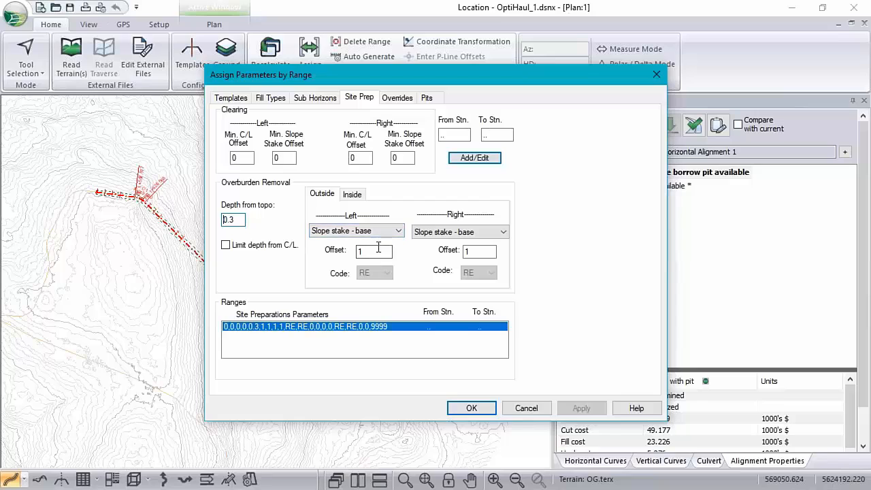
Apply the site preparation range, accept the range parameters and recalculate the entire design without re-costing.
left_click(474, 157)
left_click(482, 408)
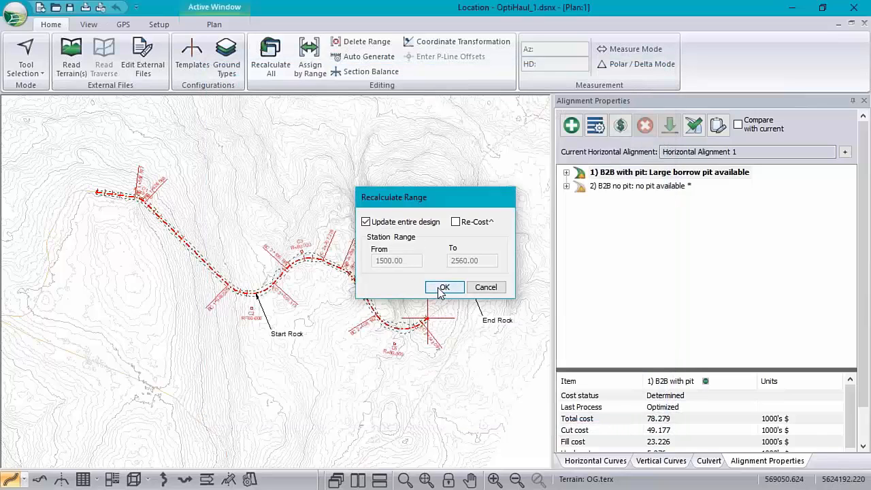
left_click(442, 287)
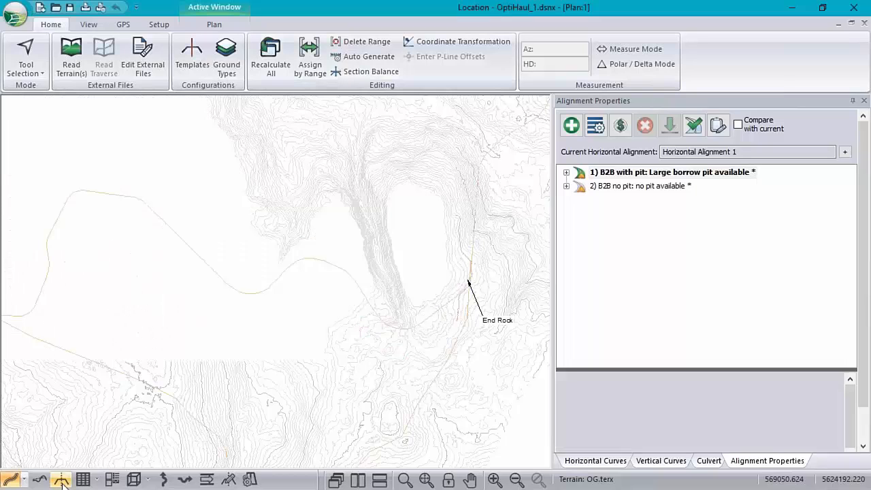
Examine the cross section at station 2+559.998, checking the cut area materials, the overburden removal line and the slope stake.
left_click(60, 480)
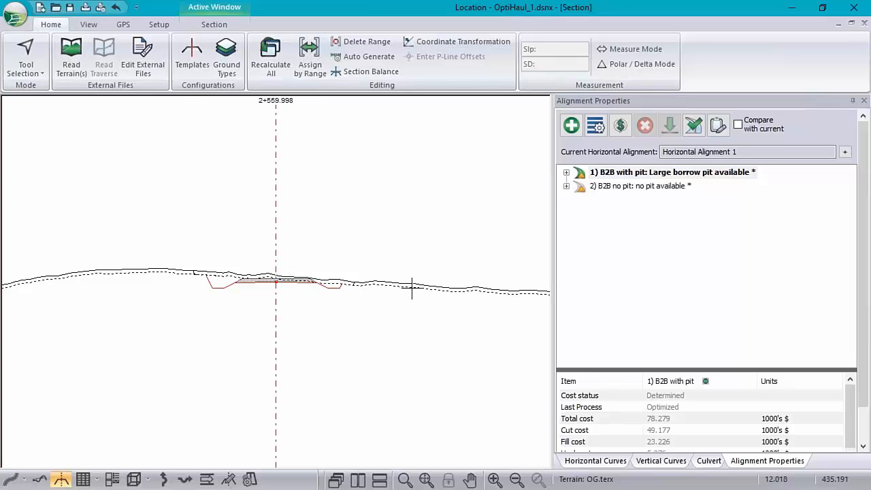
mouse_move(411, 294)
mouse_move(223, 281)
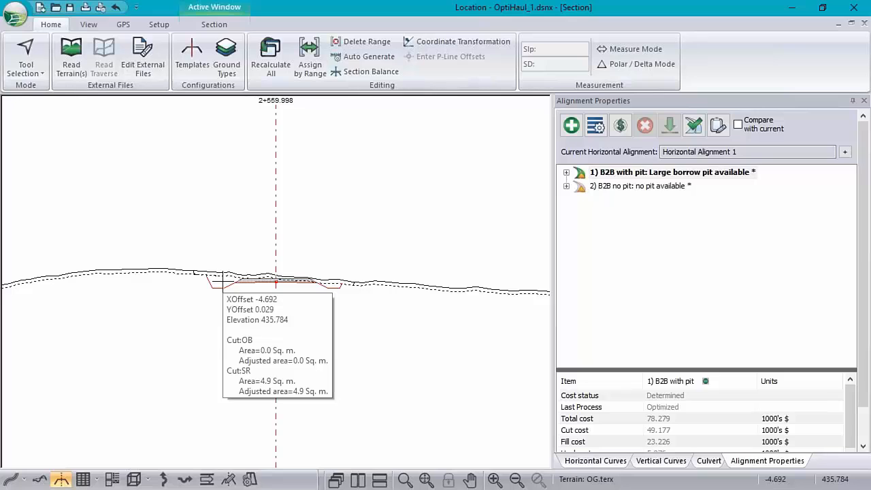
scroll(196, 252, "up", 4)
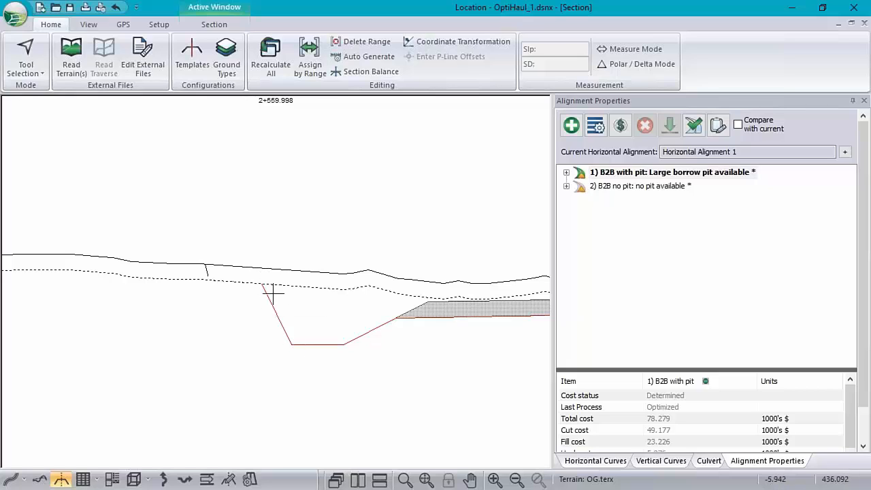
mouse_move(262, 281)
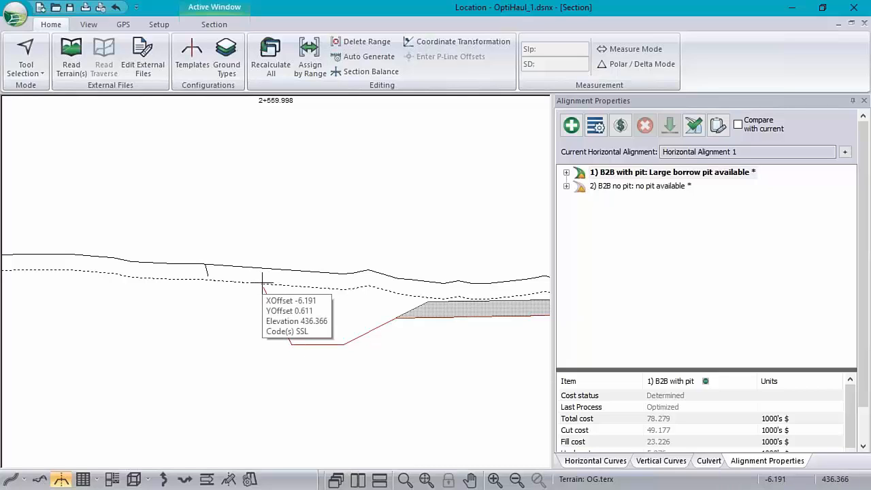
scroll(478, 296, "down", 2)
middle_click_drag(501, 299, 235, 307)
scroll(236, 308, "down", 1)
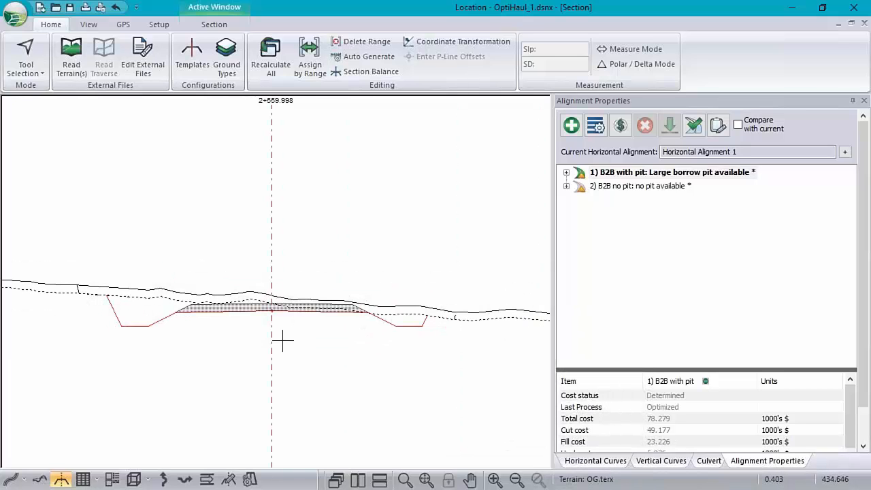
Try shifting the default template sideways over the ground in the Template Editor, and discard the changes.
right_click(245, 226)
left_click(292, 300)
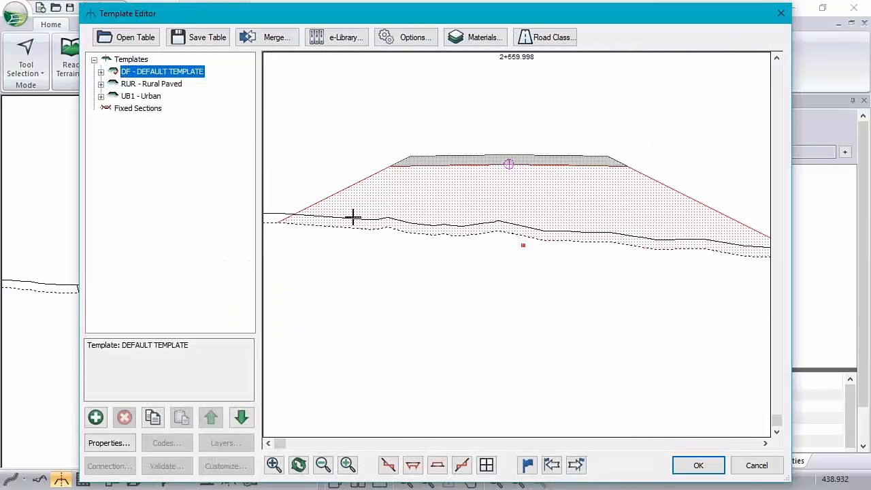
left_click(334, 220)
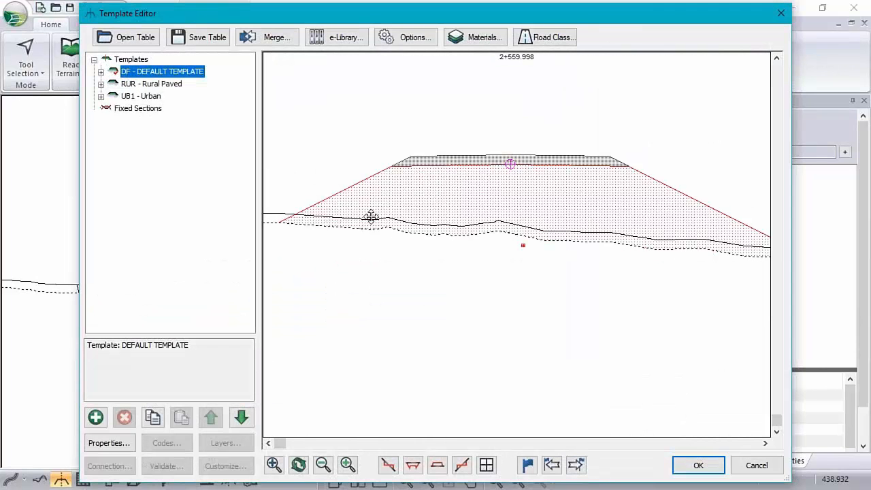
left_click_drag(369, 216, 451, 216)
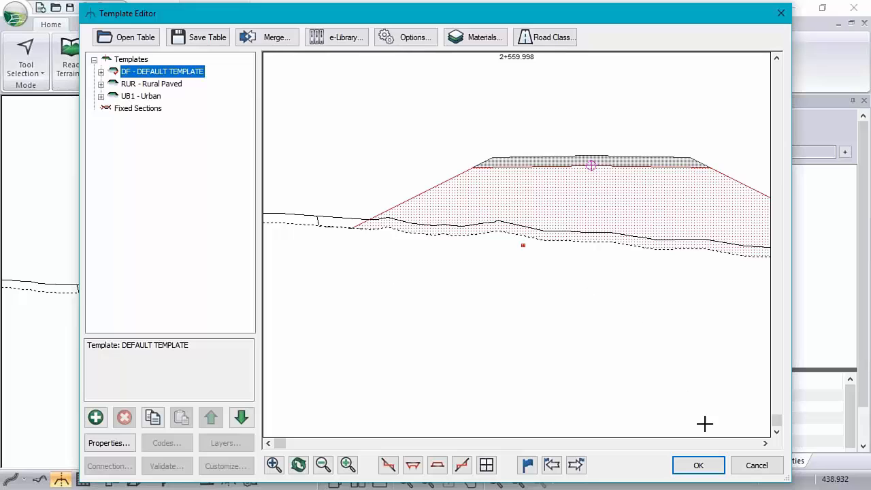
left_click(755, 466)
Restore the multi-window layout and make station 1+910 the current point in the plan view.
mouse_move(451, 309)
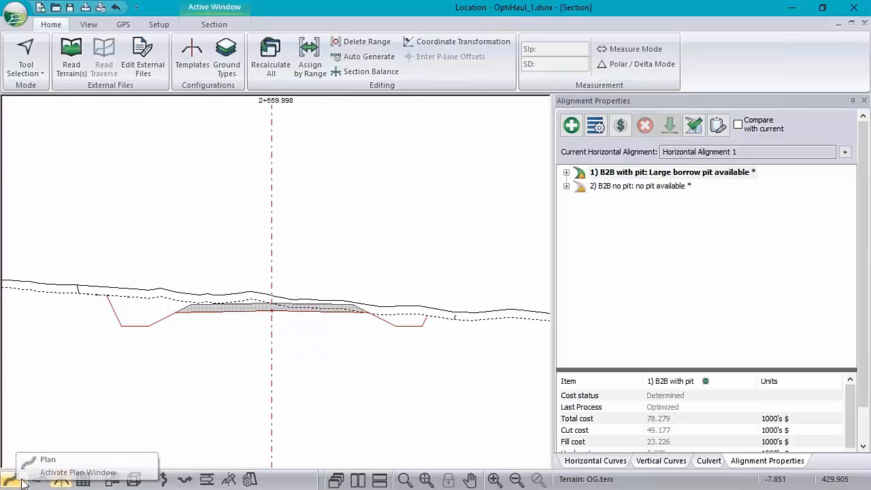
left_click(851, 23)
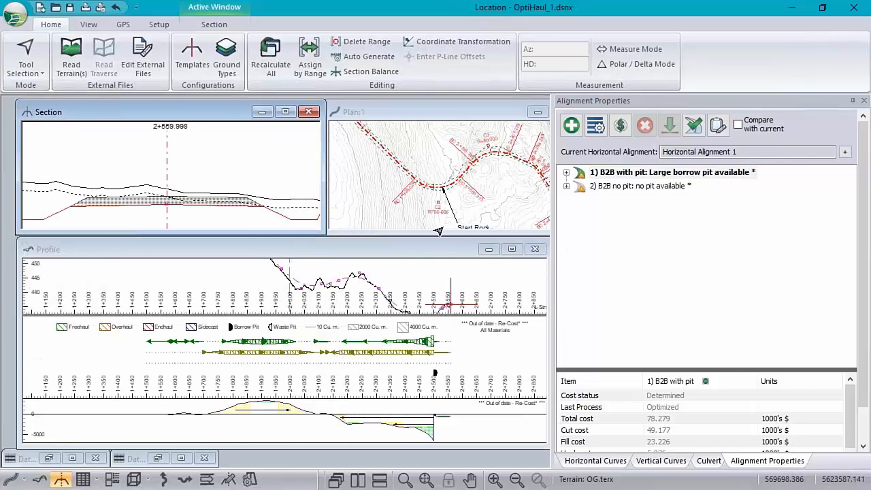
left_click(412, 178)
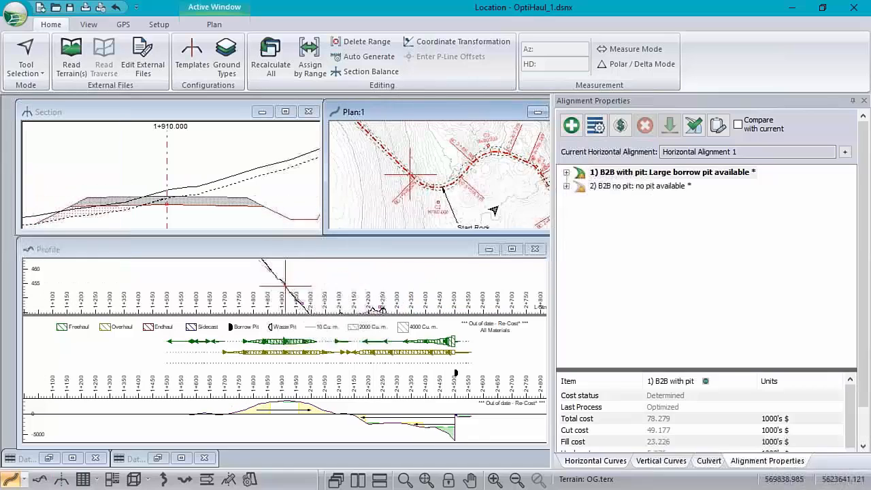
Examine the enlarged cross section at station 1+910, checking the road template against the ground layers beneath it, and restore the multi-window layout.
left_click(275, 189)
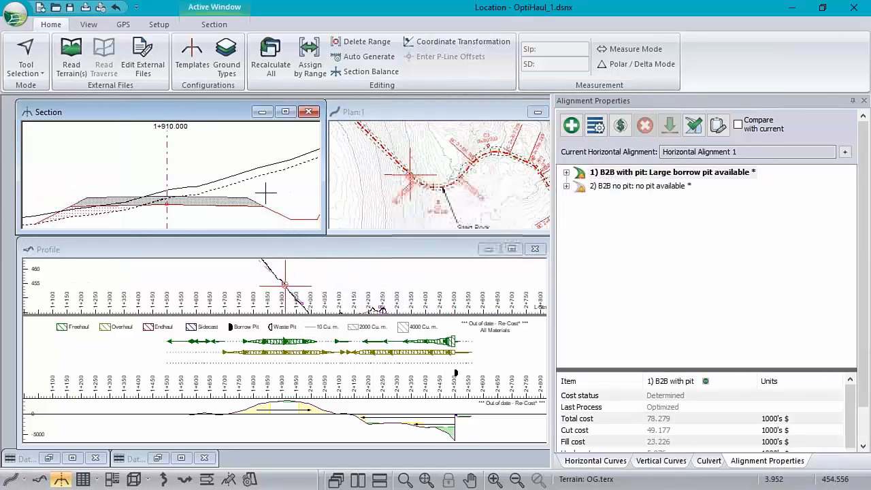
double_click(190, 112)
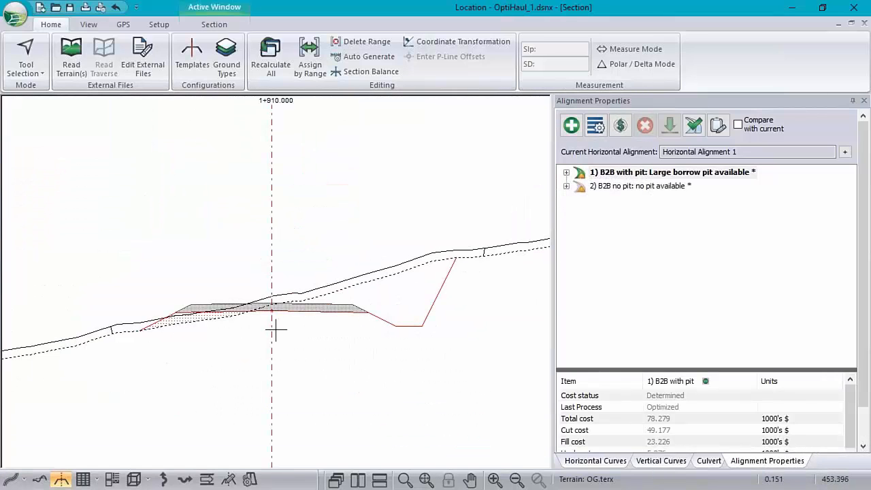
scroll(276, 323, "down", 3)
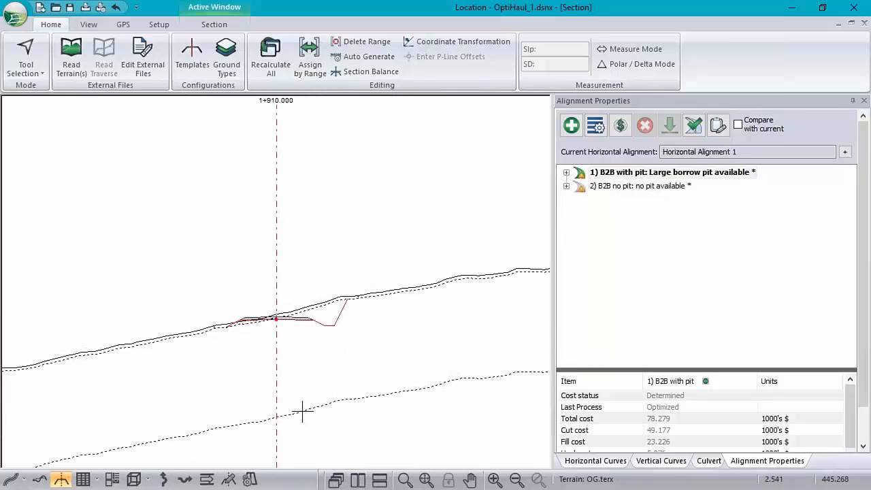
mouse_move(302, 410)
mouse_move(306, 366)
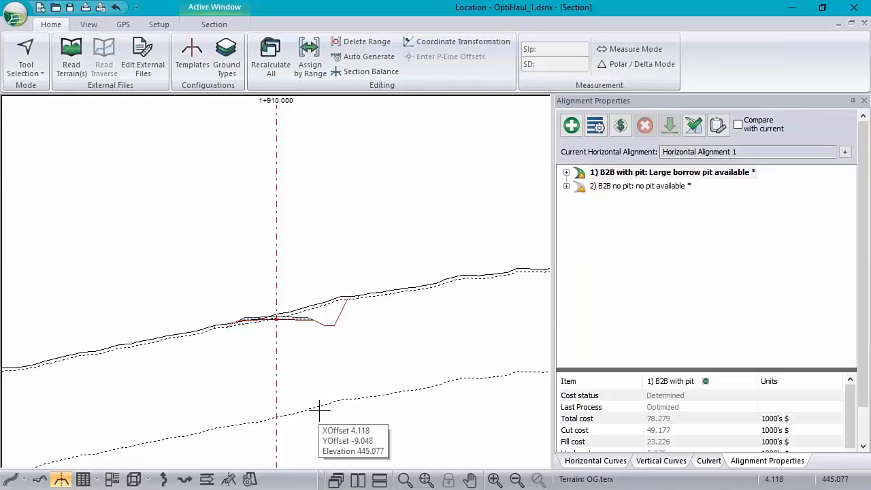
mouse_move(326, 315)
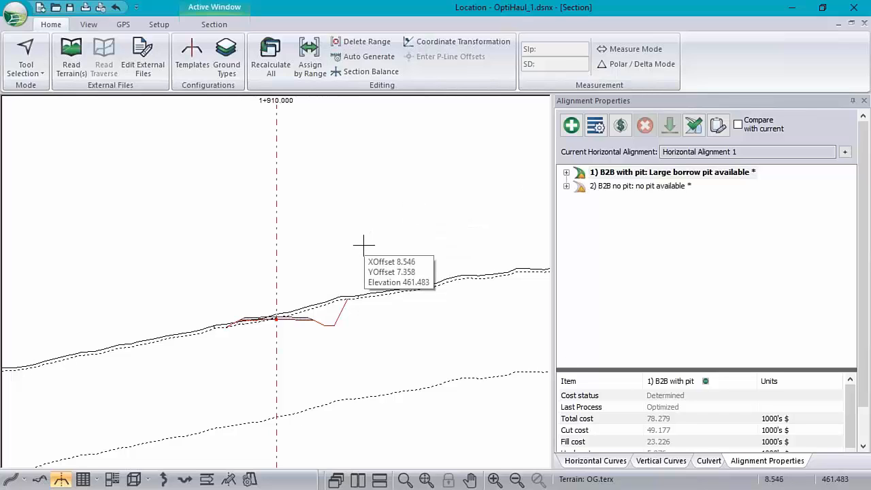
scroll(362, 244, "down", 2)
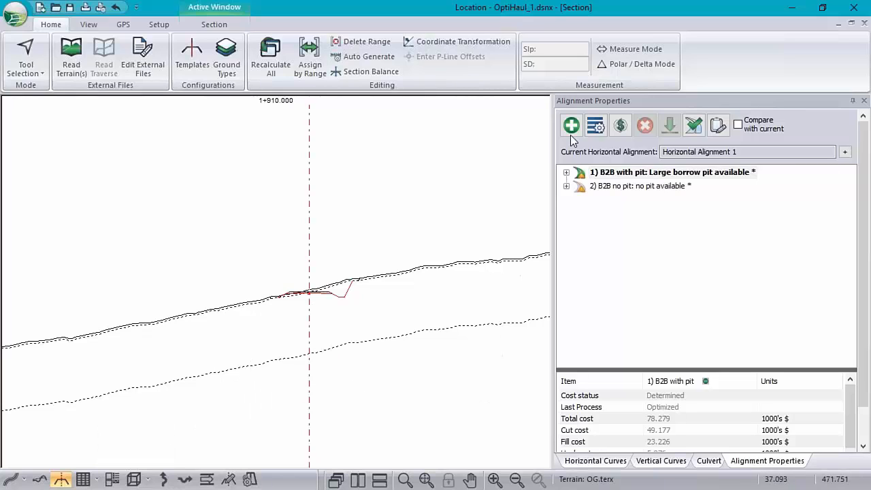
left_click(850, 23)
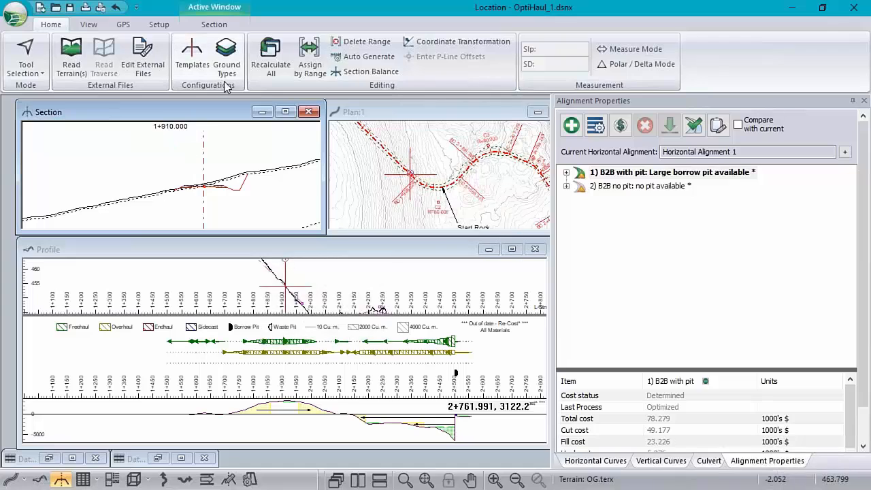
Review the sub-horizon ground layer ranges and the subgrade fill material range in the parameters assigned by range.
left_click(309, 57)
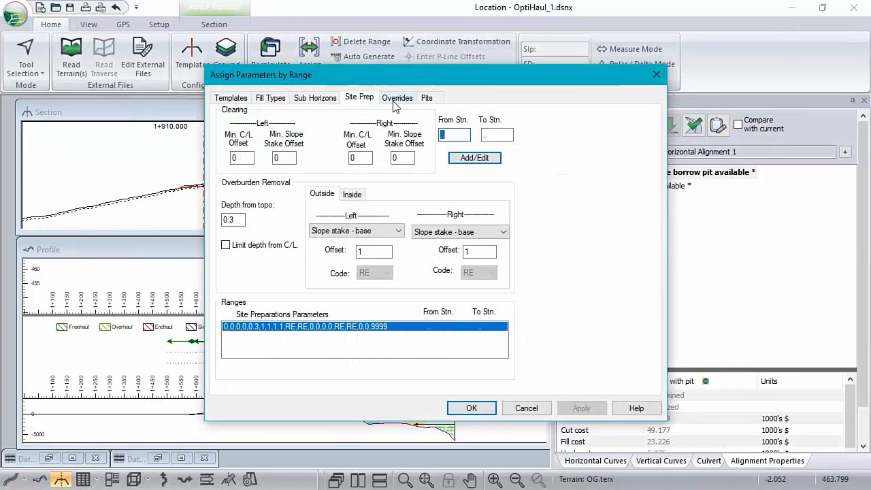
left_click(316, 98)
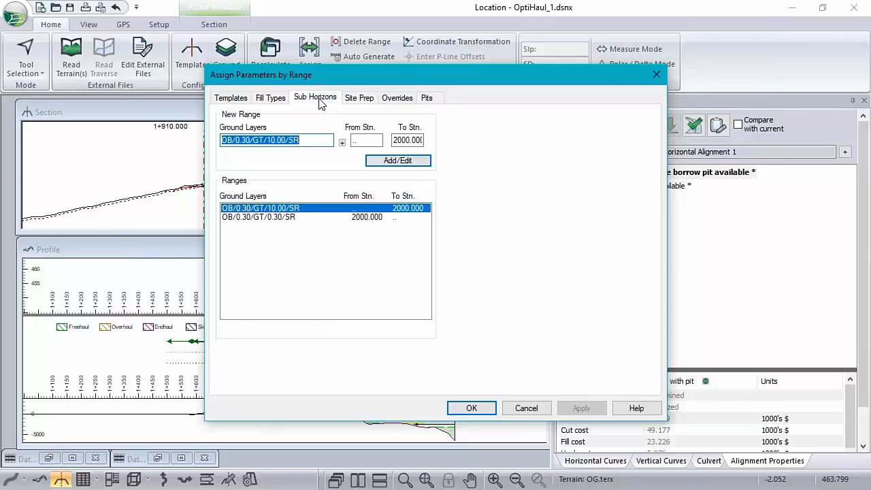
left_click(272, 98)
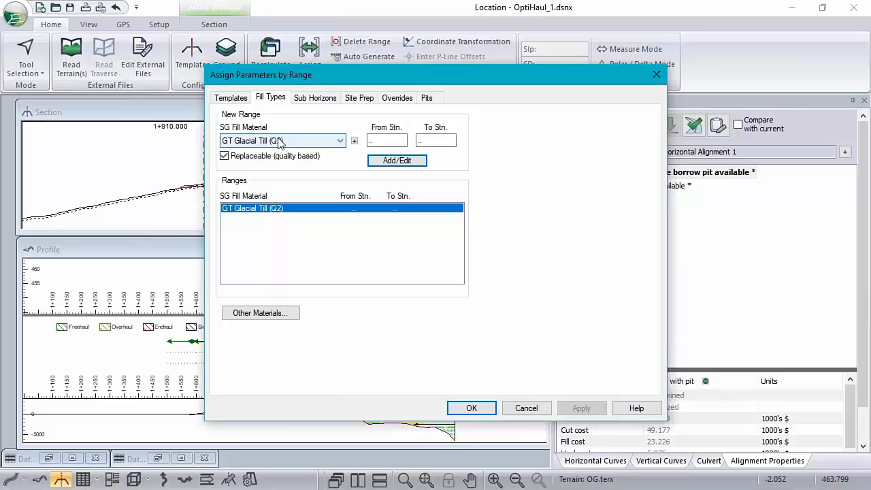
Review the slopes, expansion factors, handling costs and quality factors of the ground types, check the template range, and close without changes.
left_click(353, 140)
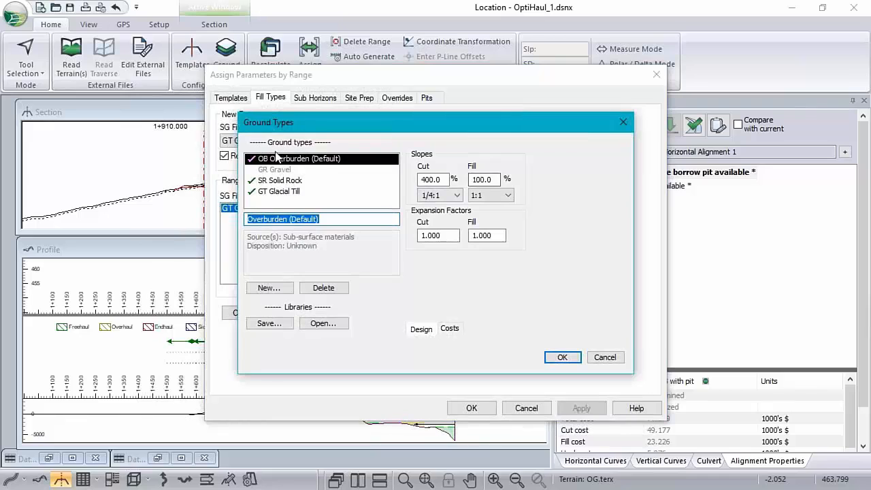
left_click(271, 170)
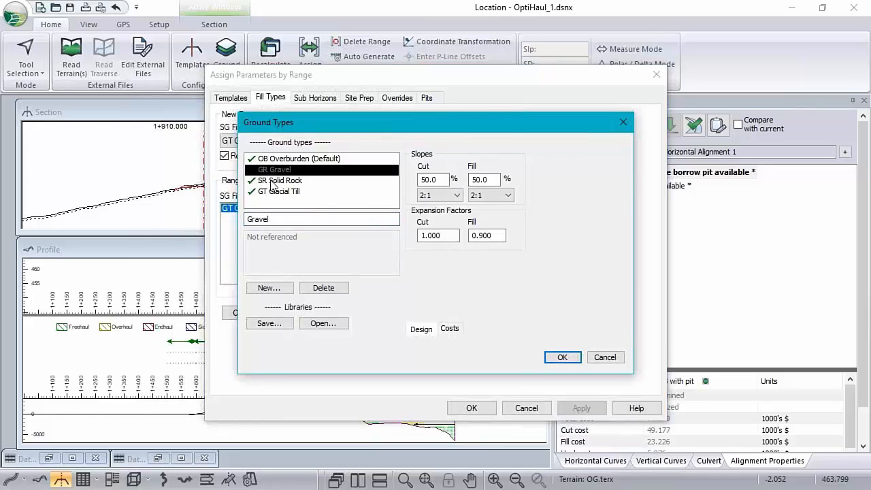
left_click(273, 180)
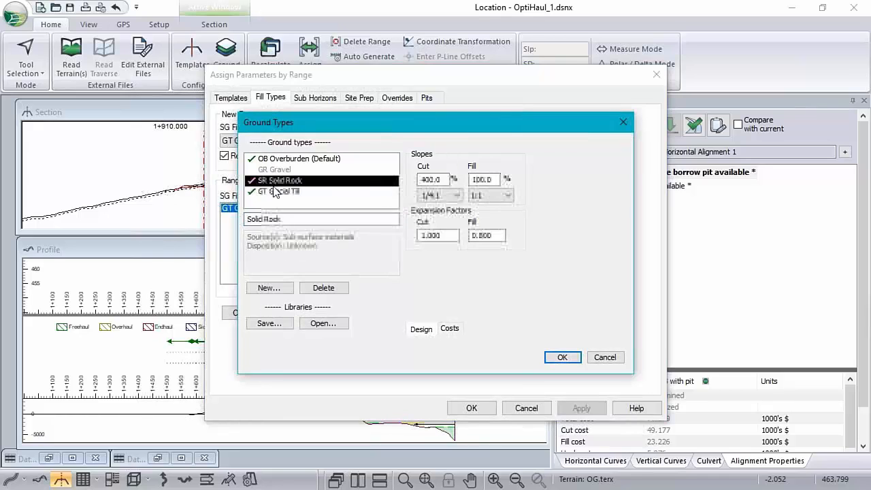
left_click(449, 329)
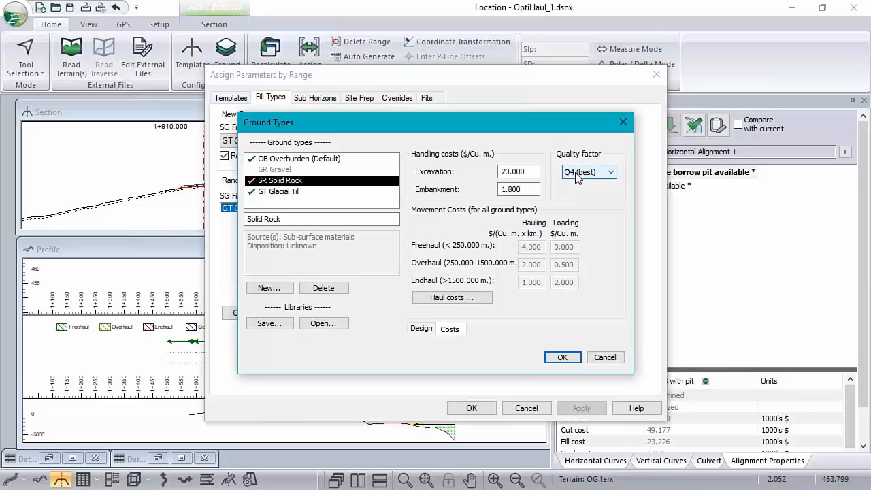
left_click(278, 192)
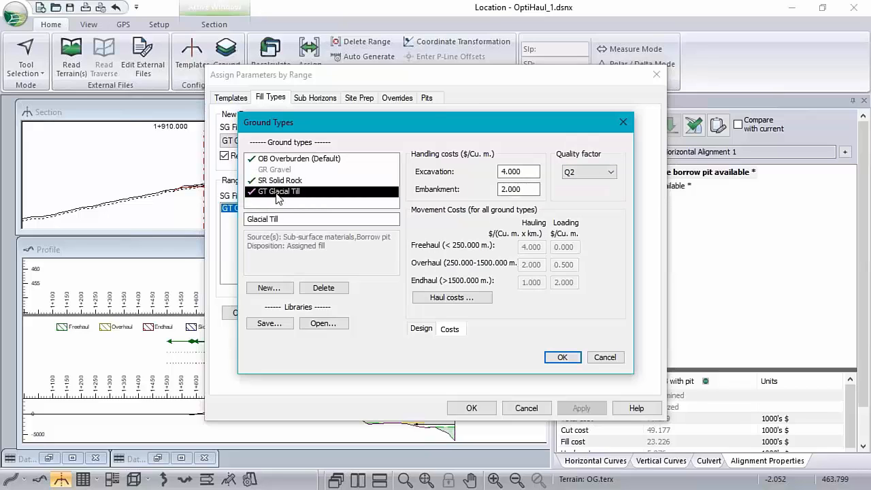
left_click(604, 357)
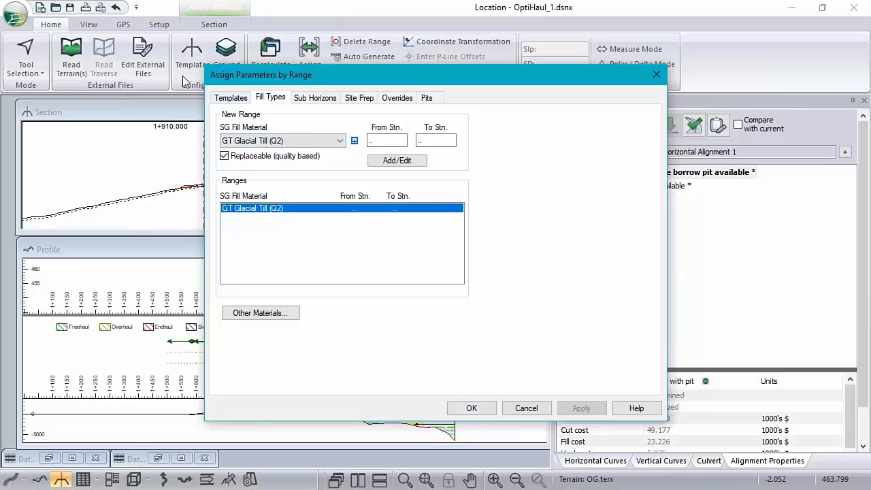
left_click(238, 99)
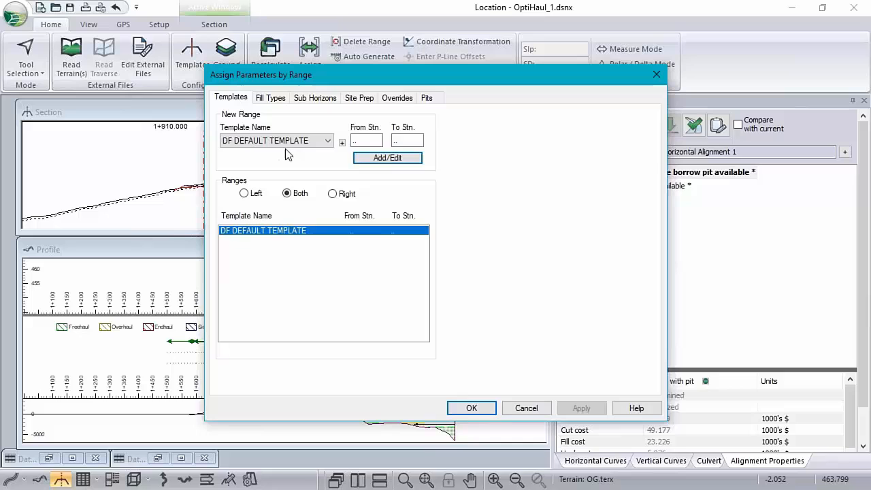
left_click(522, 408)
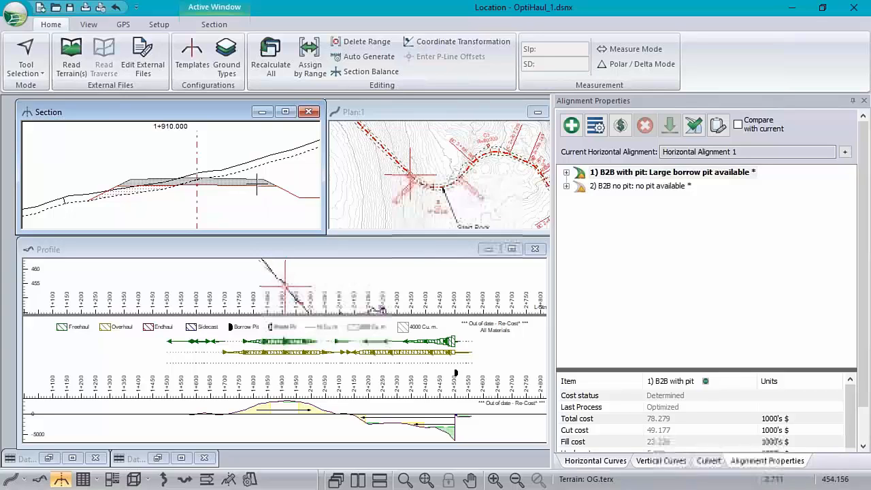
Examine the template in the section at station 1+910 and the enlarged profile with its haul and mass haul diagrams.
mouse_move(257, 184)
middle_mouse_down()
mouse_move(175, 163)
mouse_move(204, 172)
middle_mouse_up()
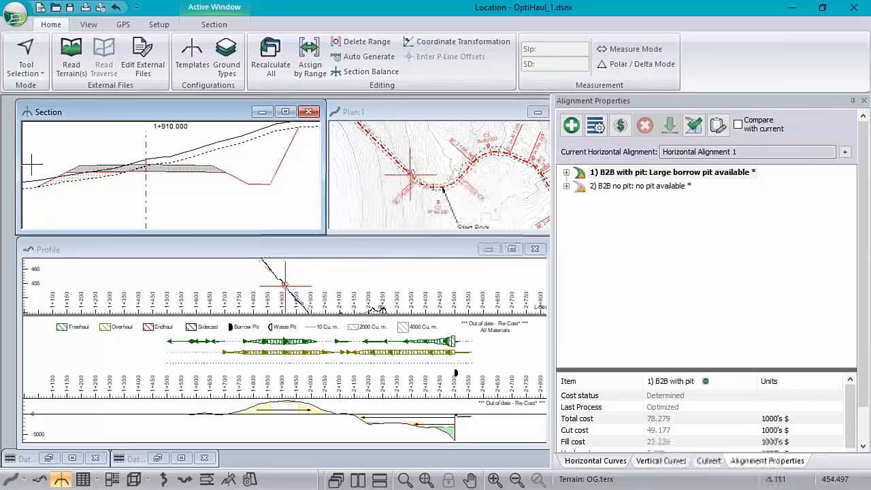
mouse_move(424, 187)
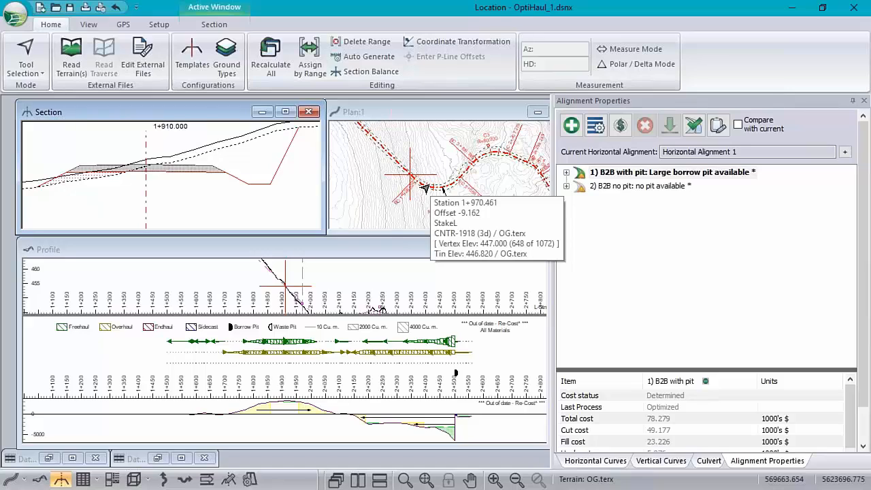
mouse_move(414, 295)
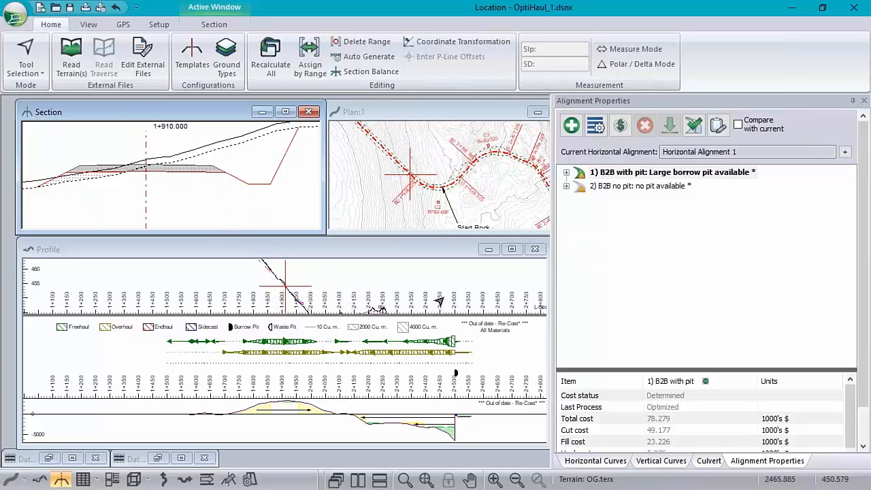
mouse_move(650, 177)
double_click(296, 249)
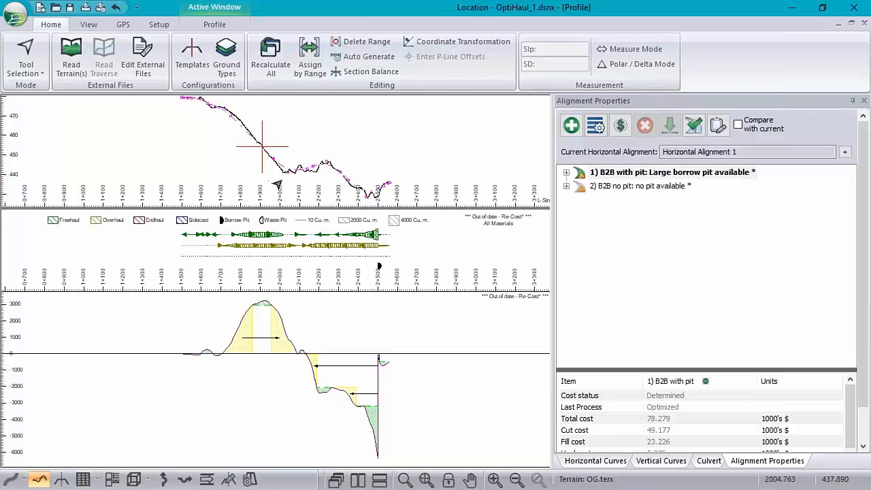
scroll(231, 123, "up", 3)
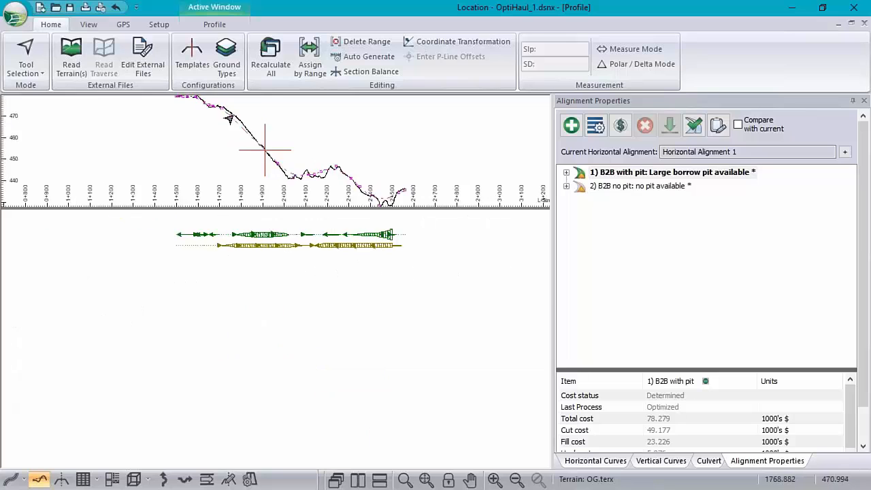
scroll(241, 128, "down", 4)
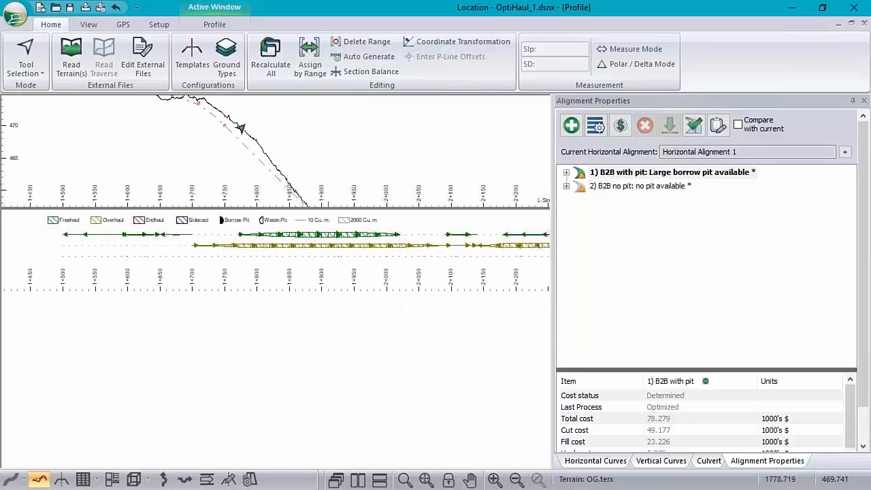
scroll(252, 125, "down", 4)
scroll(274, 156, "up", 8)
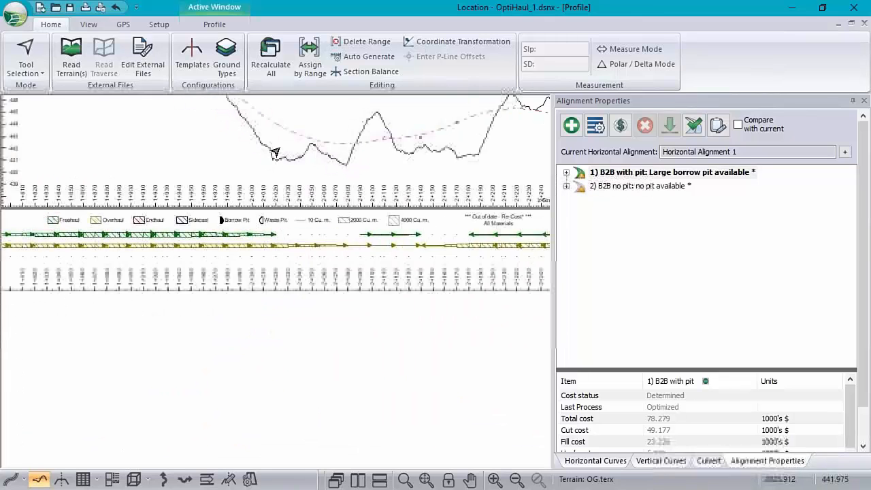
scroll(272, 146, "up", 4)
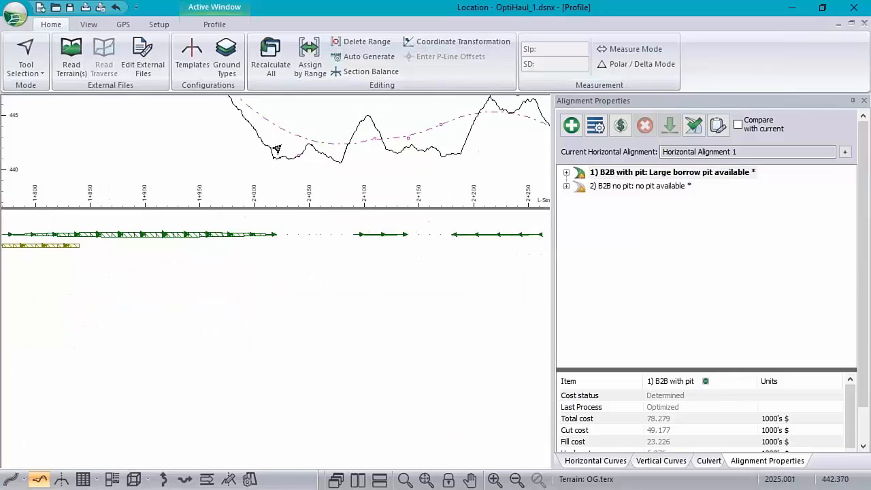
scroll(278, 160, "down", 4)
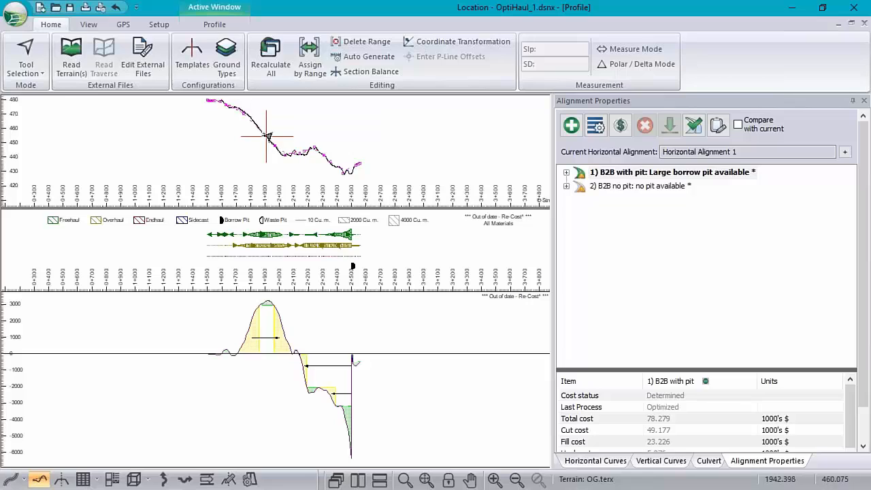
mouse_move(286, 163)
Re-cost the B2B with pit alignment only, using a sampling spacing of 20.000.
left_click(621, 128)
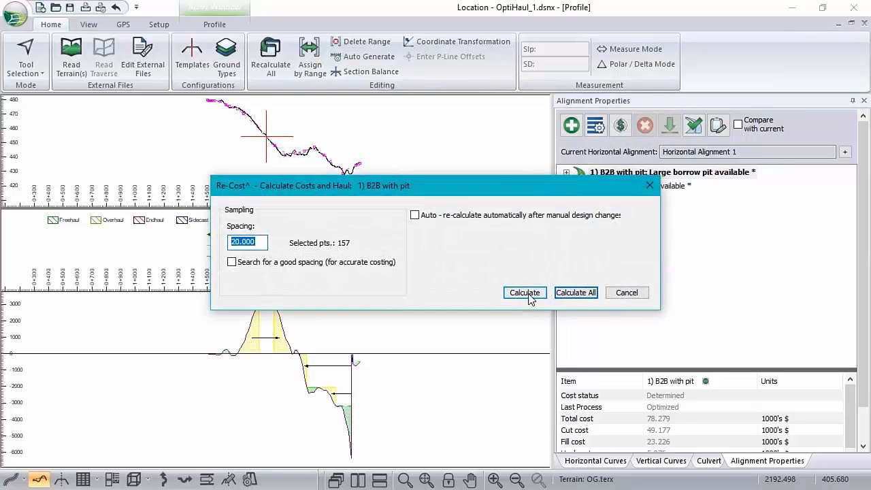
left_click(526, 293)
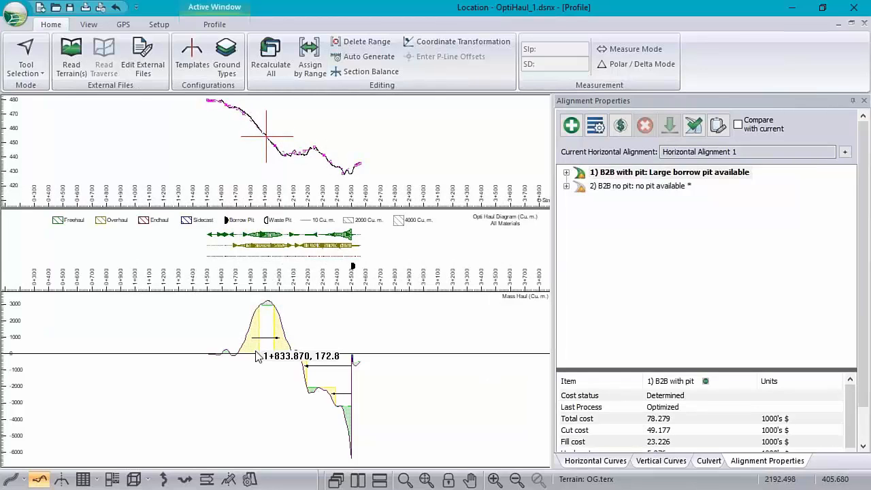
Set the mass haul diagram to use OptiHaul volumes.
right_click(329, 347)
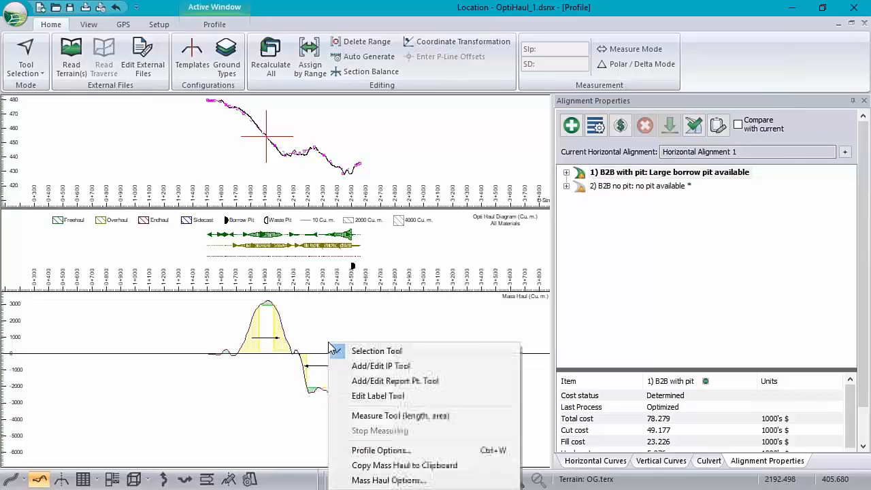
left_click(367, 479)
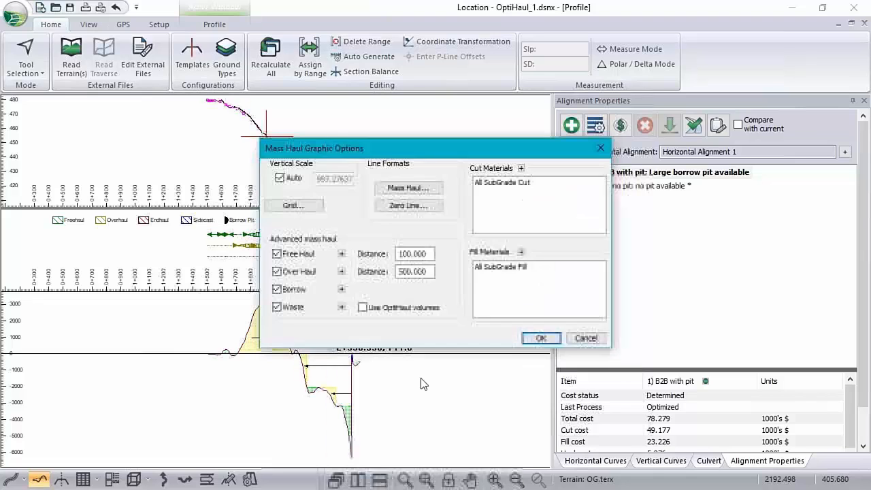
left_click(376, 310)
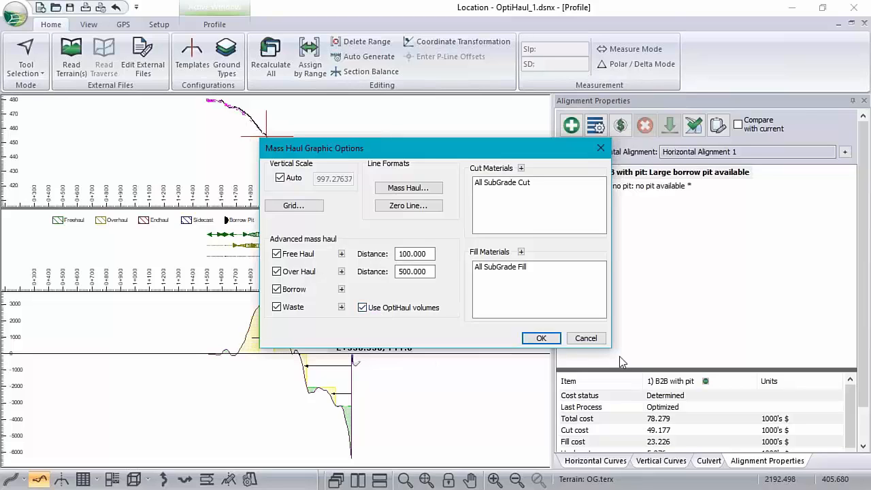
left_click(541, 338)
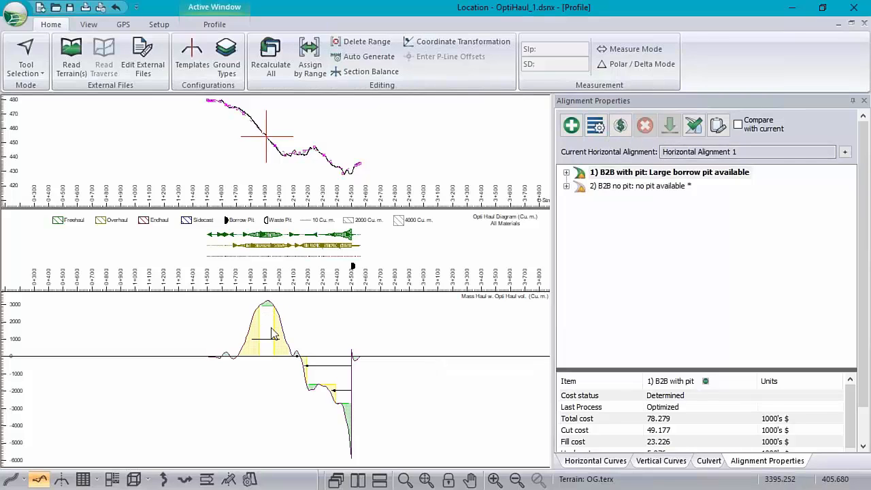
Review the free haul and overhaul distances and material settings in the mass haul graphic options, and close without changes.
right_click(318, 334)
left_click(392, 469)
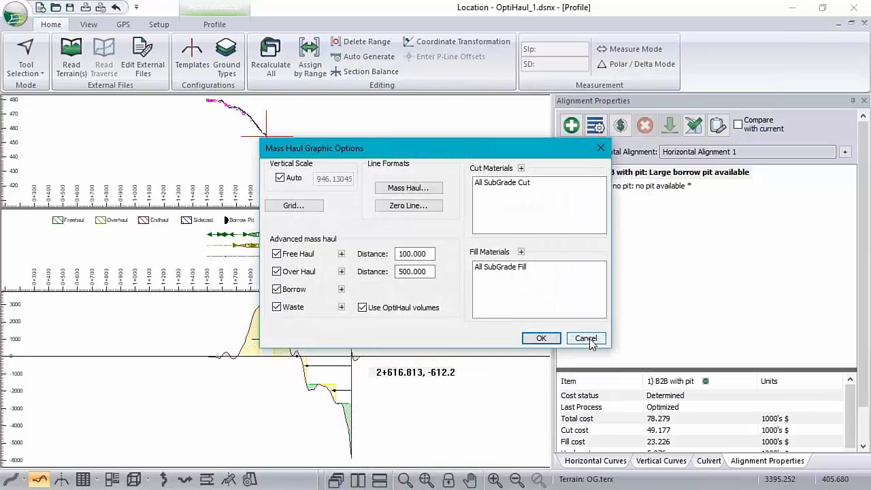
left_click(589, 342)
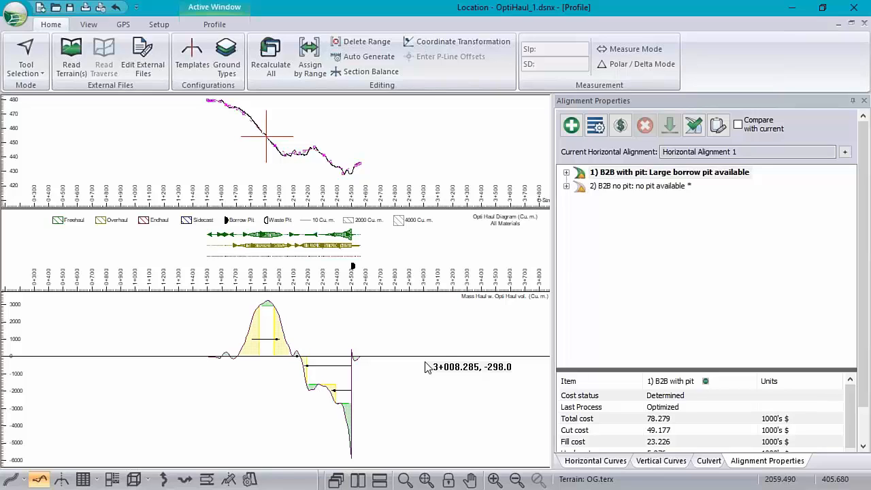
right_click(369, 325)
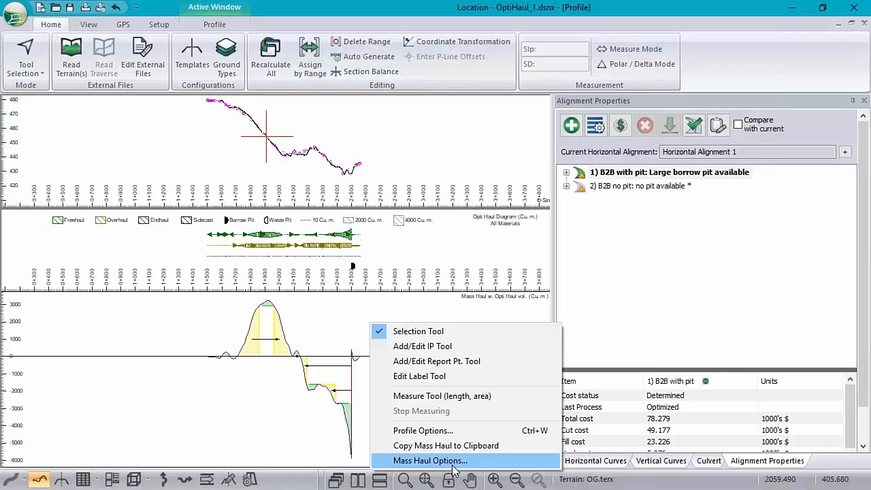
left_click(452, 466)
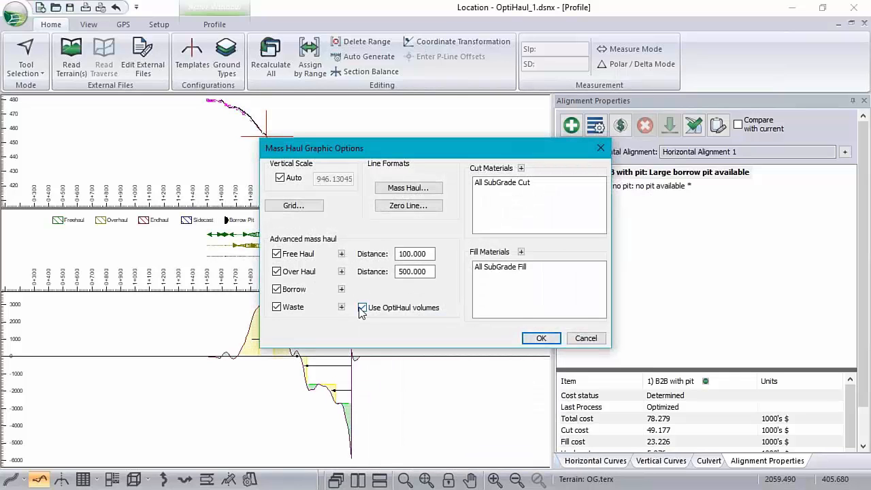
left_click(585, 338)
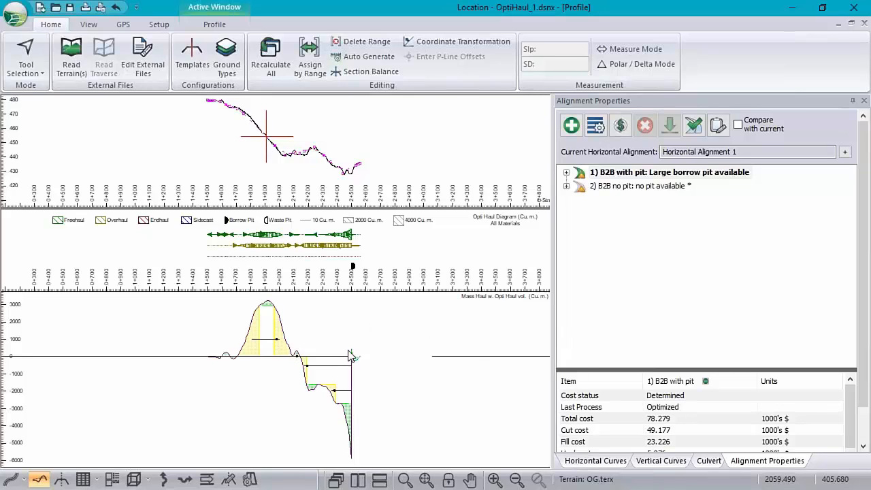
Check the Mass Haul and Opt. Haul descriptions among the available profile sub-windows, and close the profile options without changes.
left_click(657, 173)
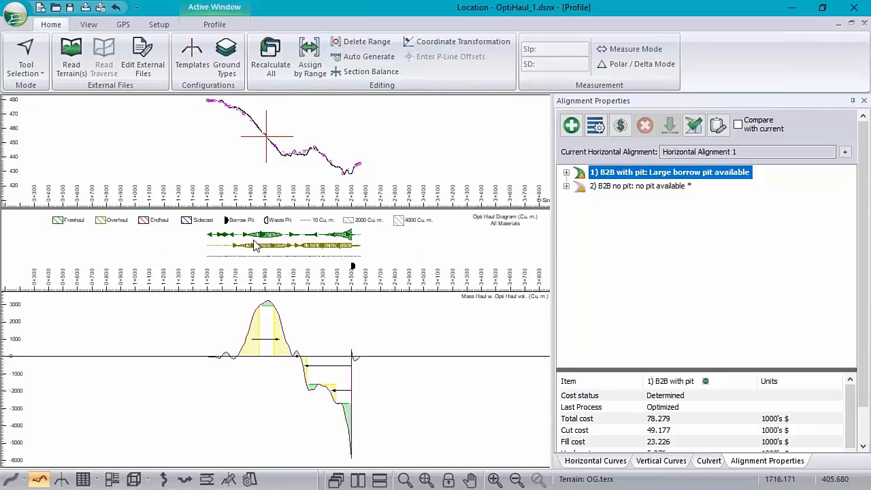
scroll(292, 251, "up", 2)
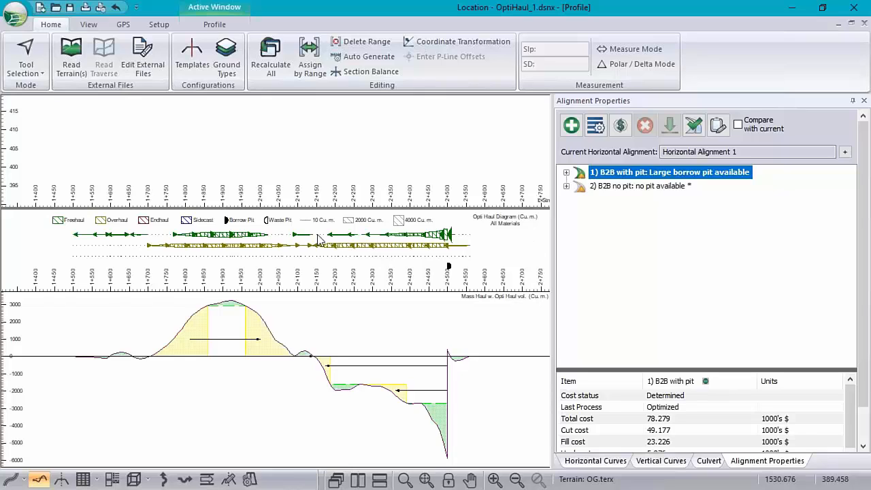
right_click(288, 174)
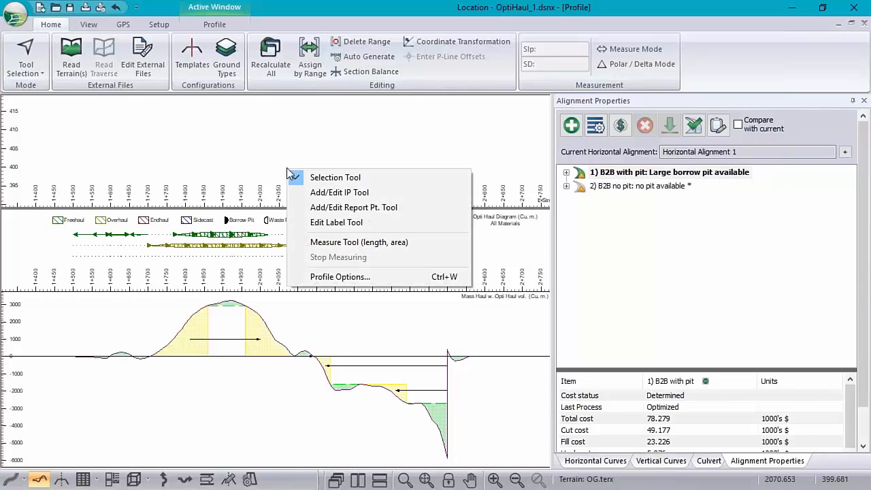
left_click(333, 277)
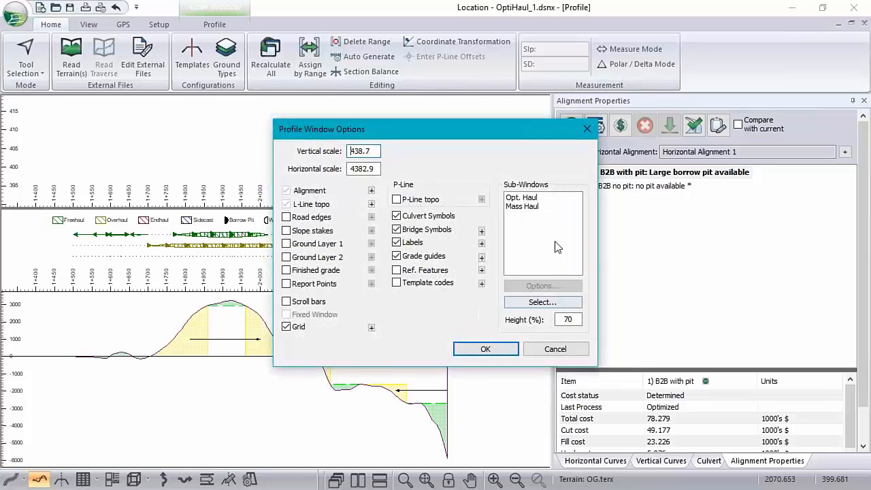
left_click(533, 198)
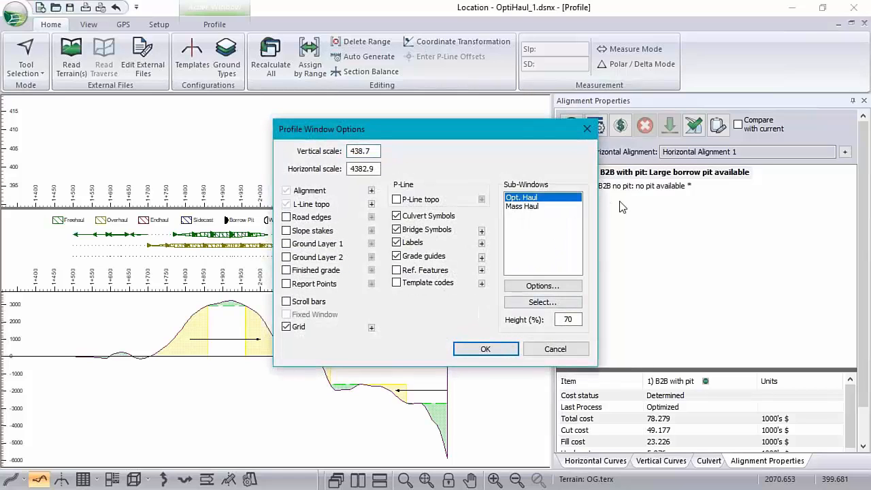
left_click(547, 302)
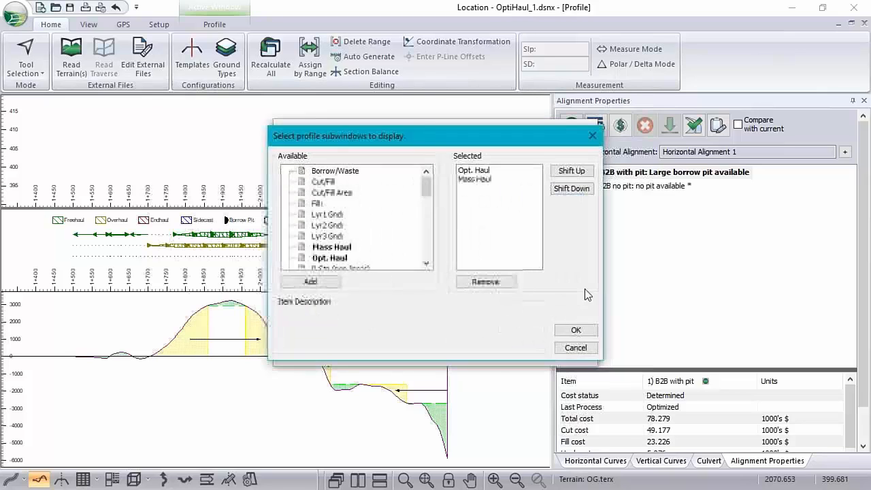
scroll(328, 179, "down", 1)
scroll(324, 210, "down", 5)
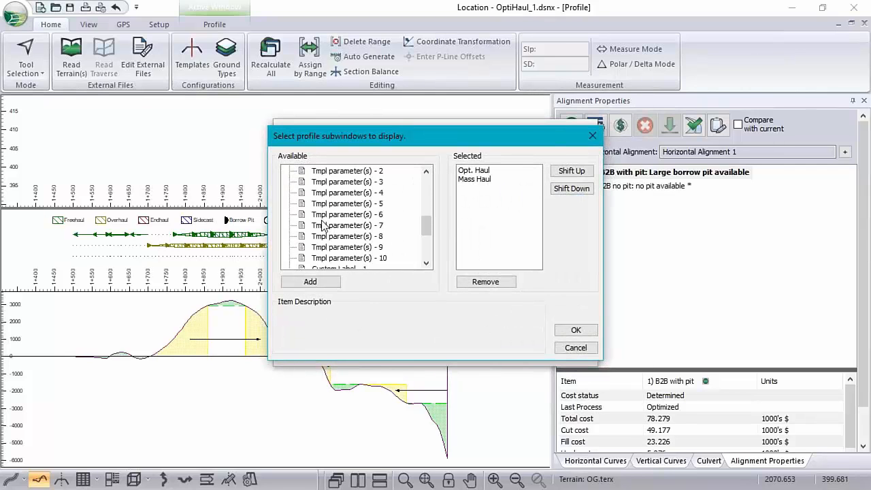
scroll(323, 210, "up", 6)
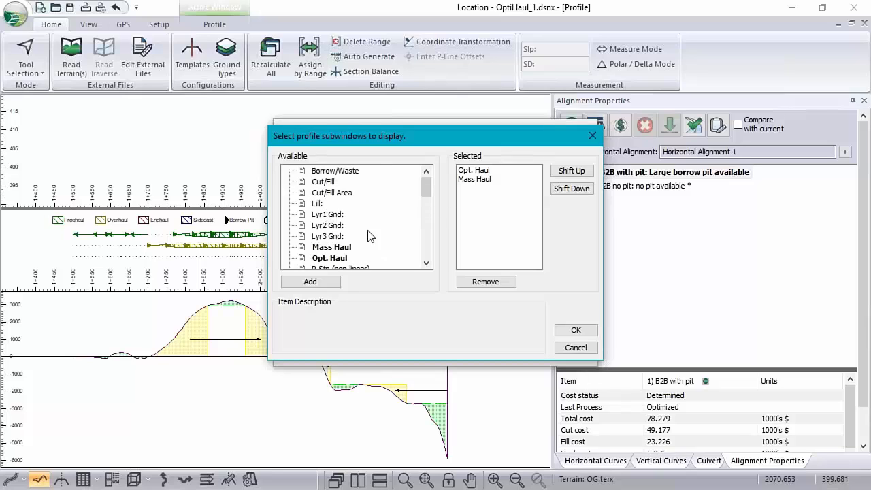
left_click(333, 250)
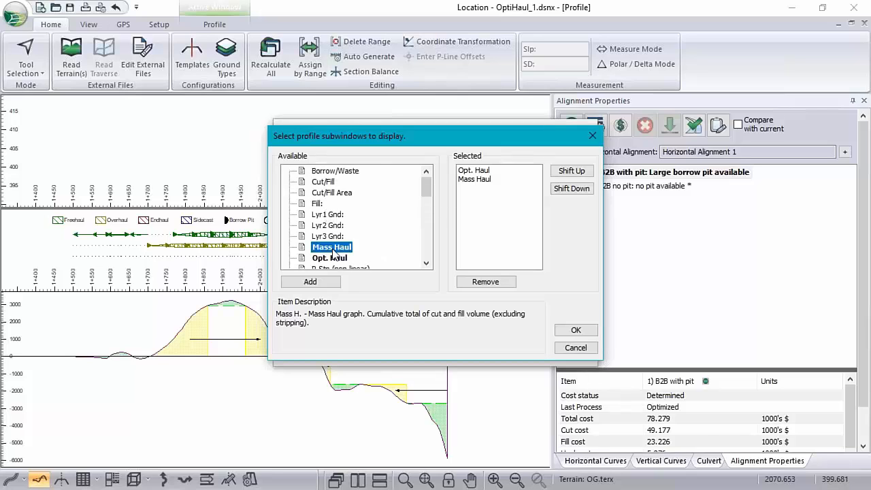
left_click(329, 259)
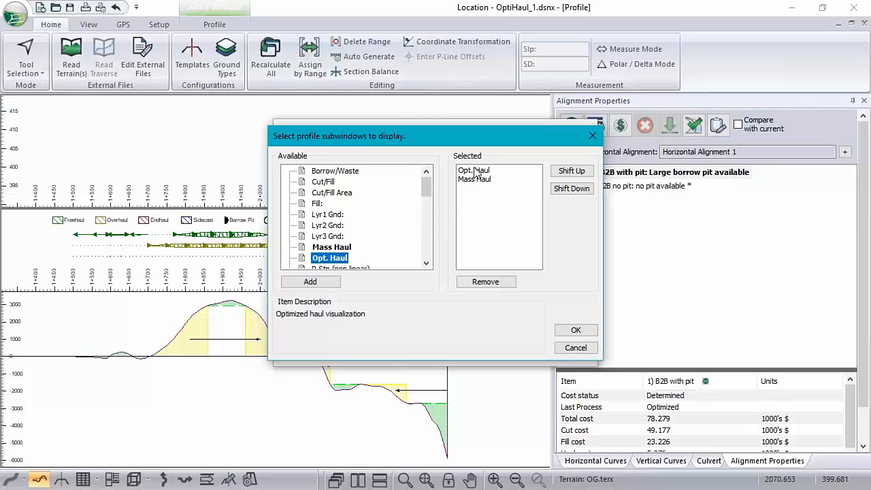
left_click(575, 349)
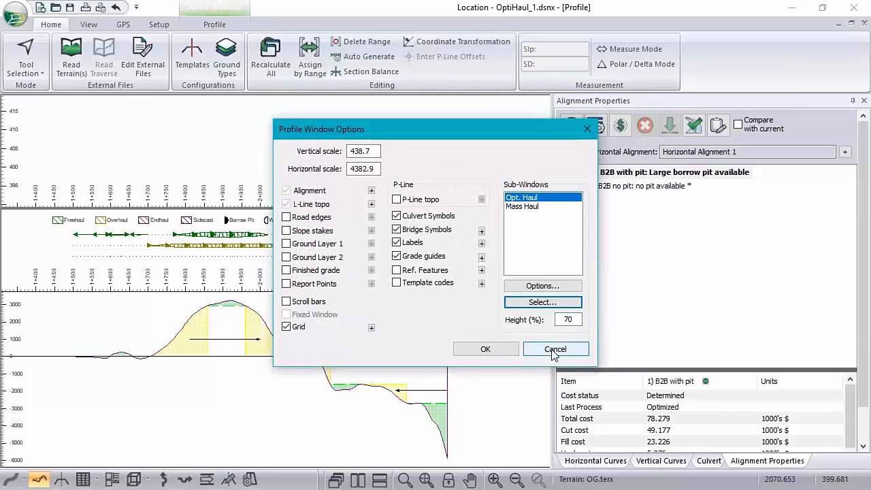
left_click(554, 349)
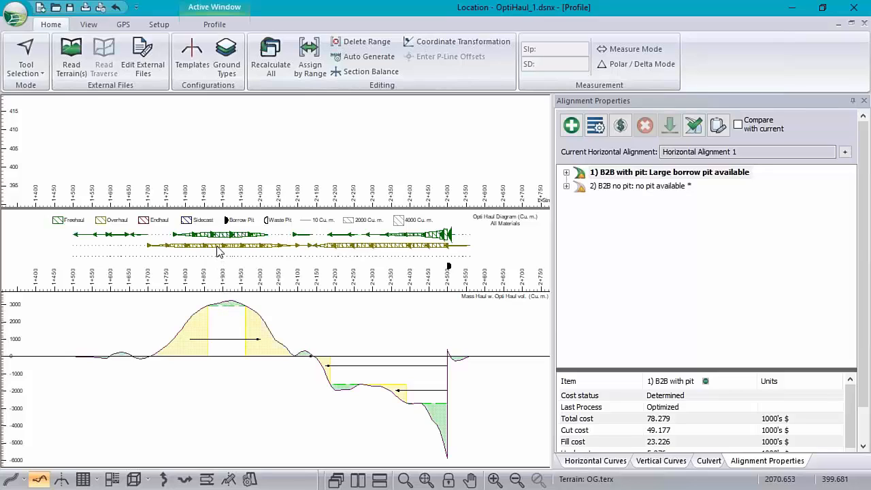
Examine the haul movements in the OptiHaul diagram near station 1+900 and at the borrow pit.
mouse_move(217, 250)
mouse_move(448, 236)
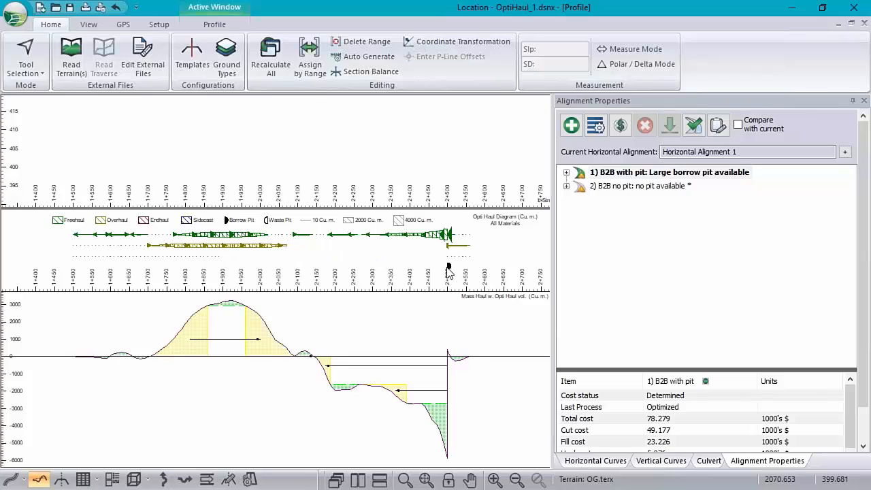
mouse_move(447, 270)
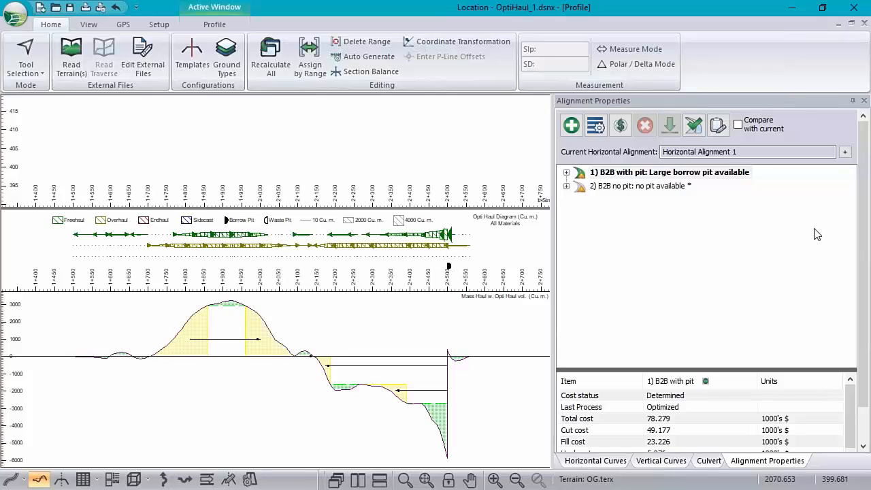
Review the borrow pit's material, excavation cost and capacity settings in the vertical optimization options, and close without changes.
left_click(595, 125)
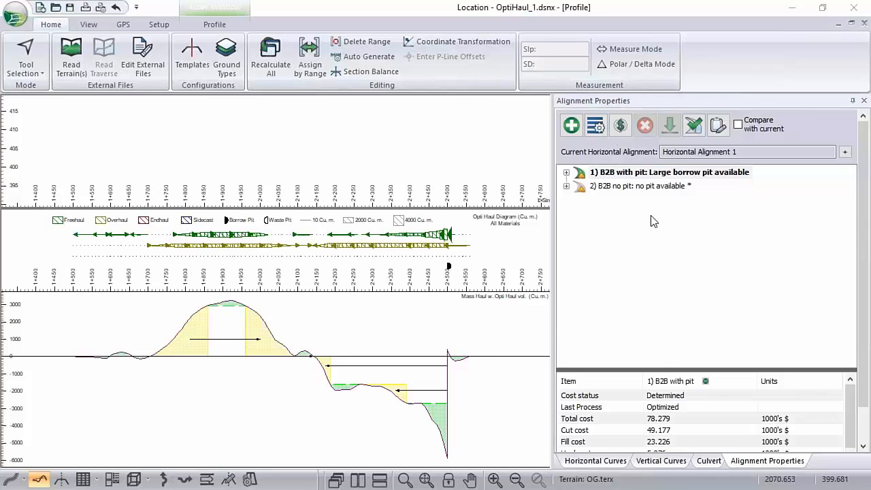
left_click(341, 95)
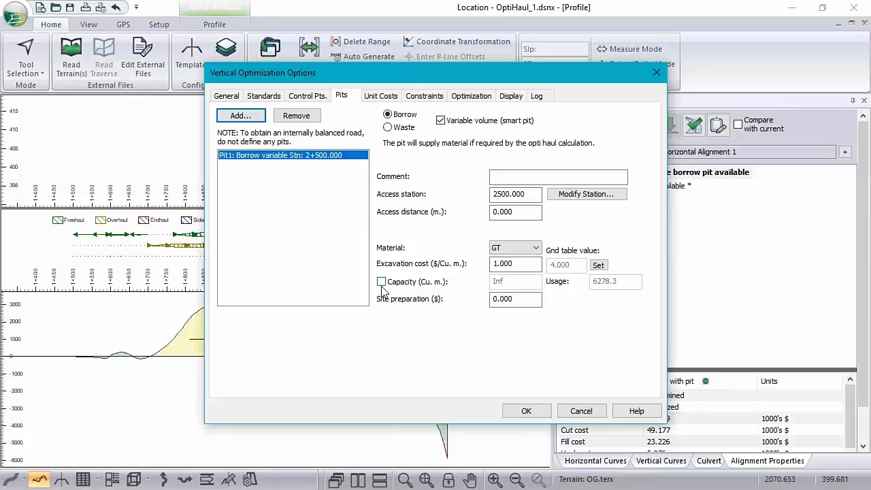
left_click(586, 411)
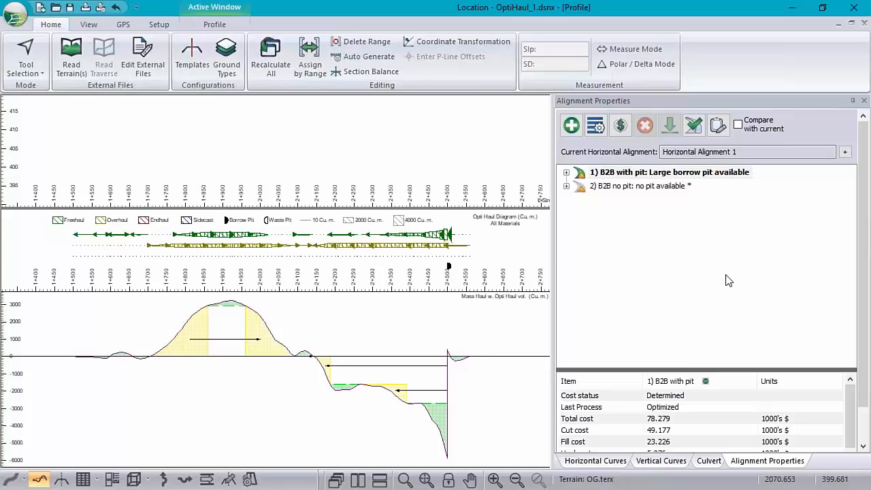
Create a composite ground type with the ID RR and the description "real rock".
left_click(227, 58)
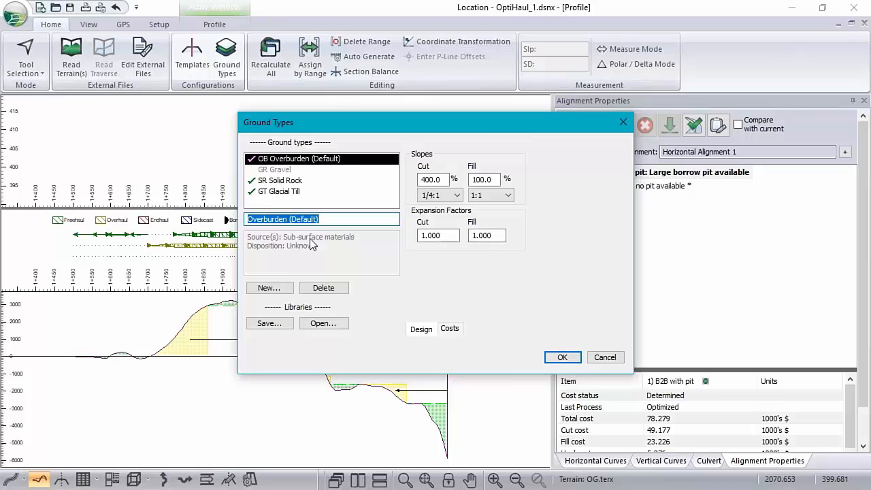
left_click(266, 288)
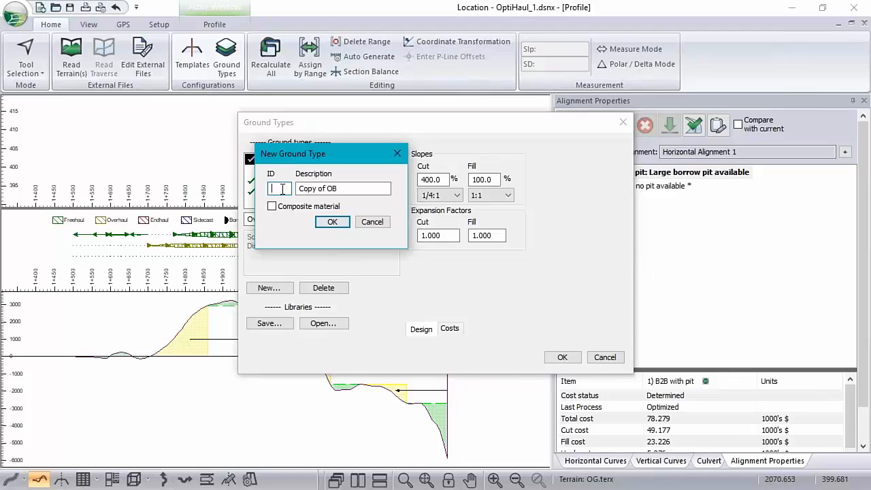
type("D")
type("RR")
left_click(272, 207)
left_click_drag(299, 189, 338, 190)
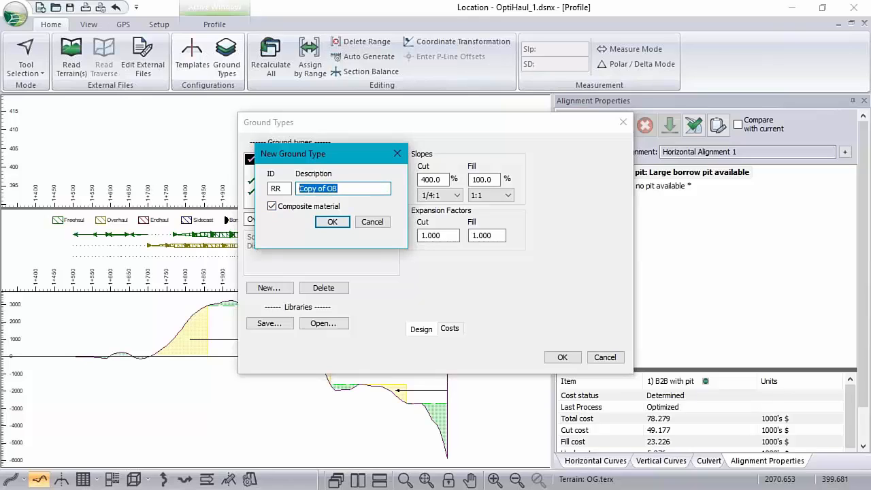
type("real rock")
left_click(331, 224)
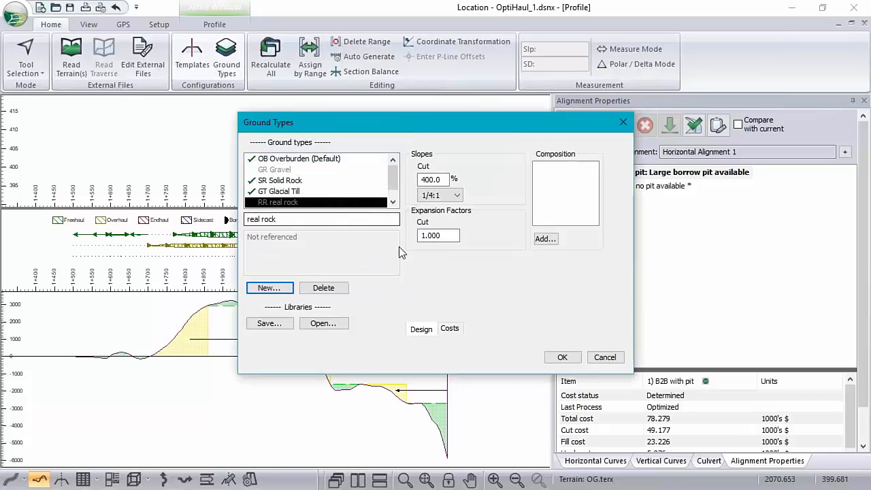
Look through the materials available for the real rock composition, cancel without adding any, and delete the real rock ground type.
left_click(546, 242)
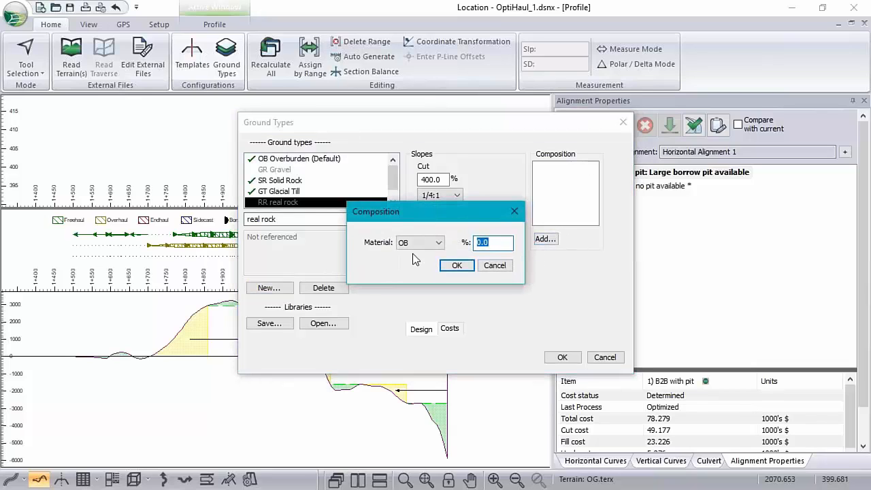
left_click(440, 244)
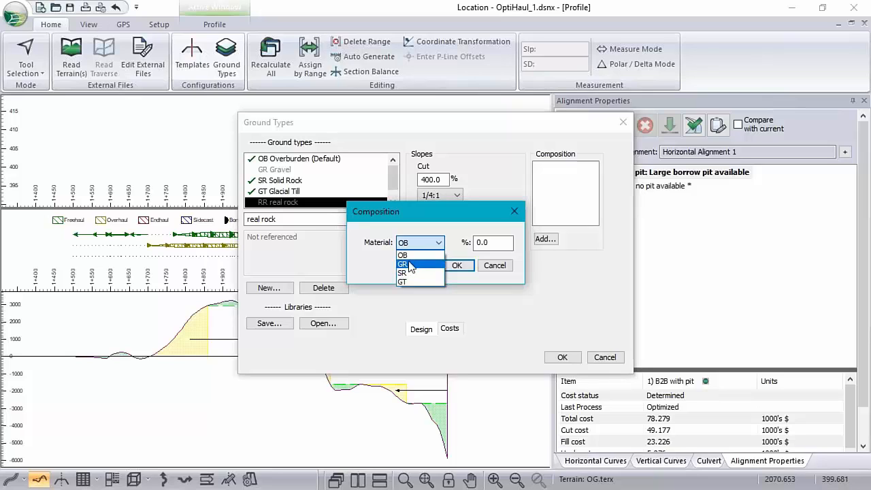
left_click(490, 267)
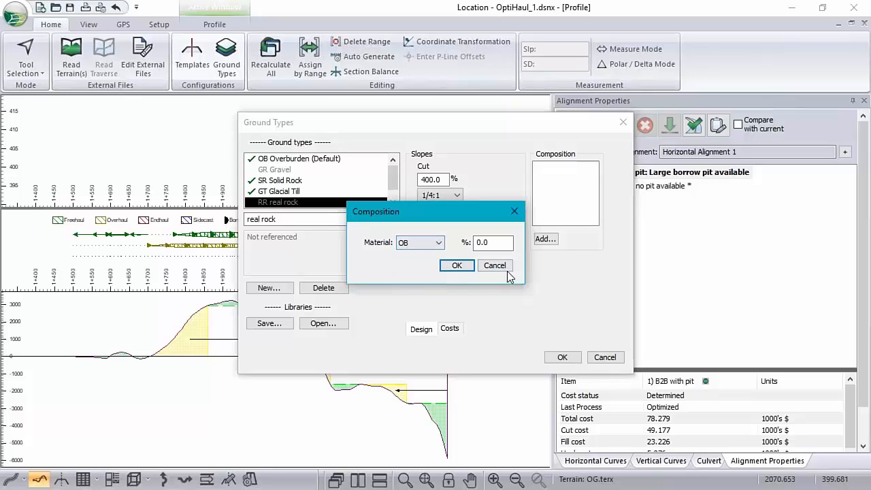
left_click(495, 266)
left_click(327, 288)
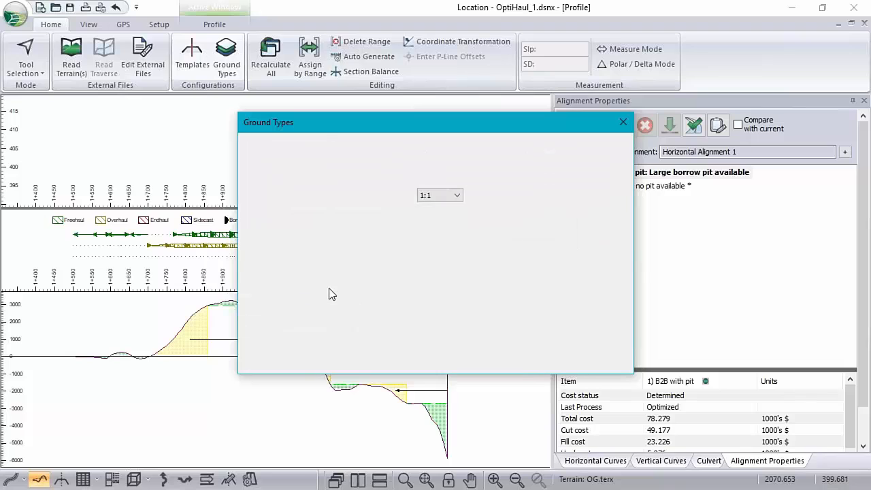
Create a ground type copied from Glacial Till with the ID CP and the description "composite".
left_click(276, 289)
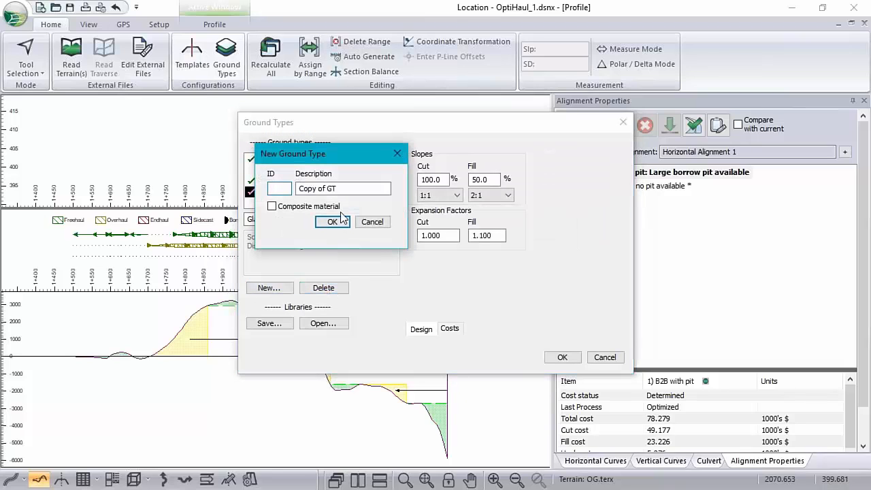
type("CP")
key("Tab")
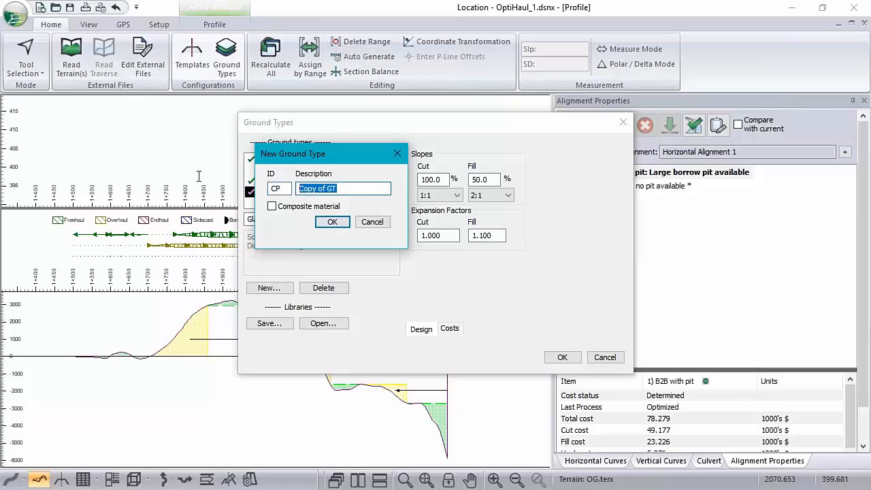
type("composite")
left_click(331, 222)
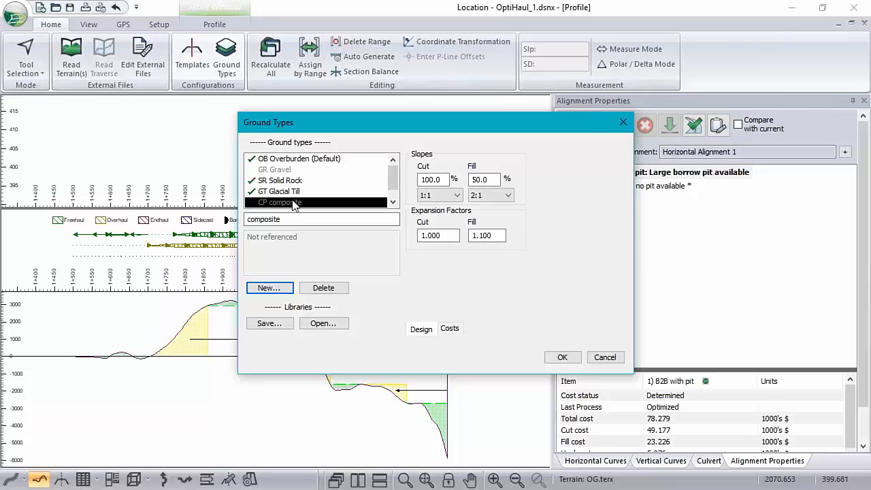
Create a composite-material ground type with the ID C2 and the description "comp".
left_click(260, 288)
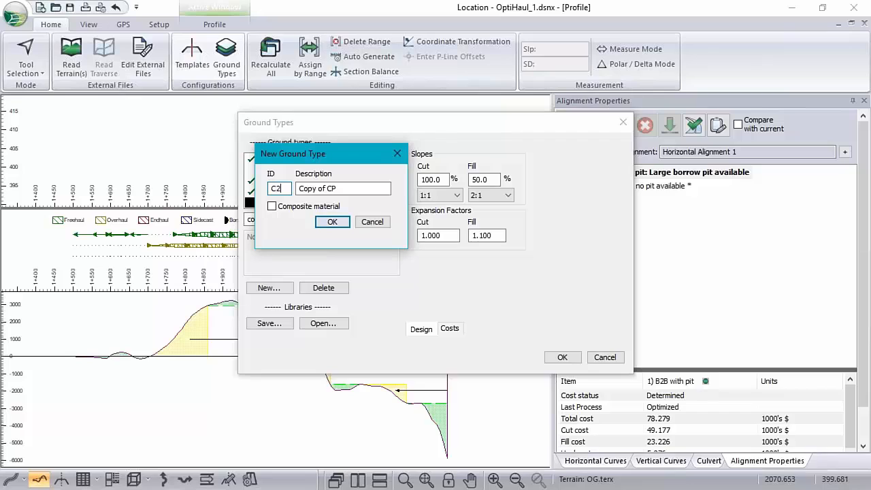
key("Tab")
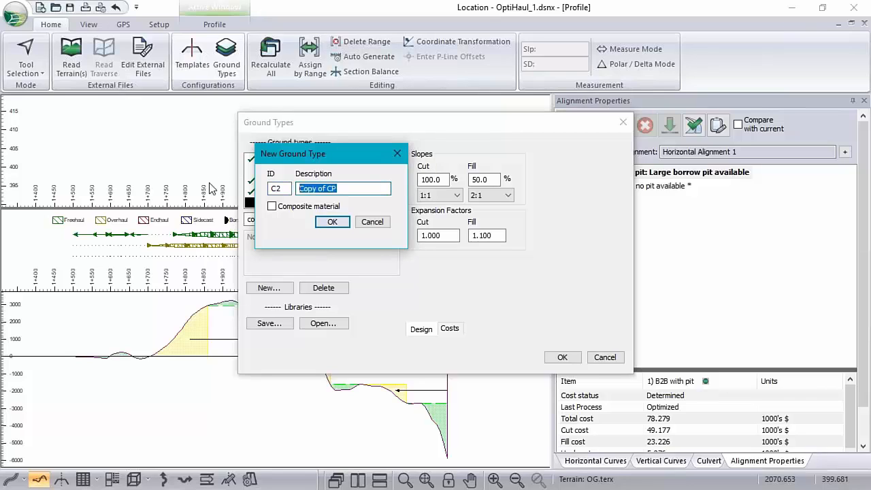
type("comp")
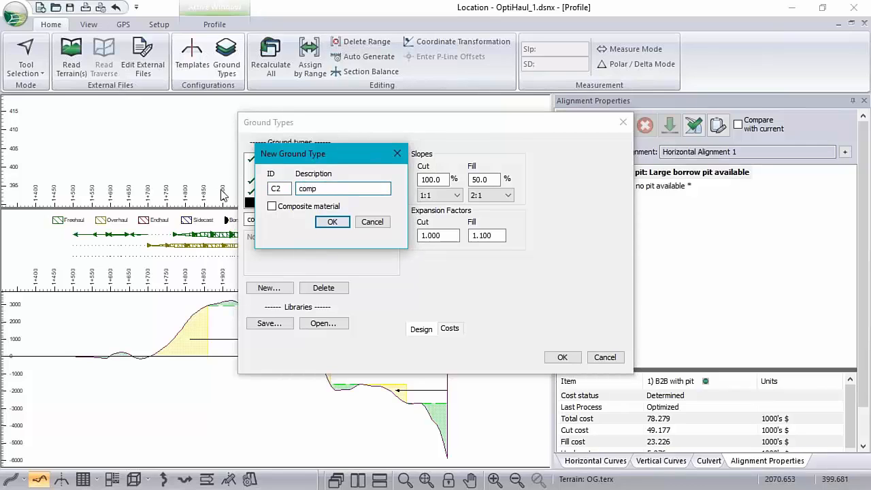
left_click(272, 206)
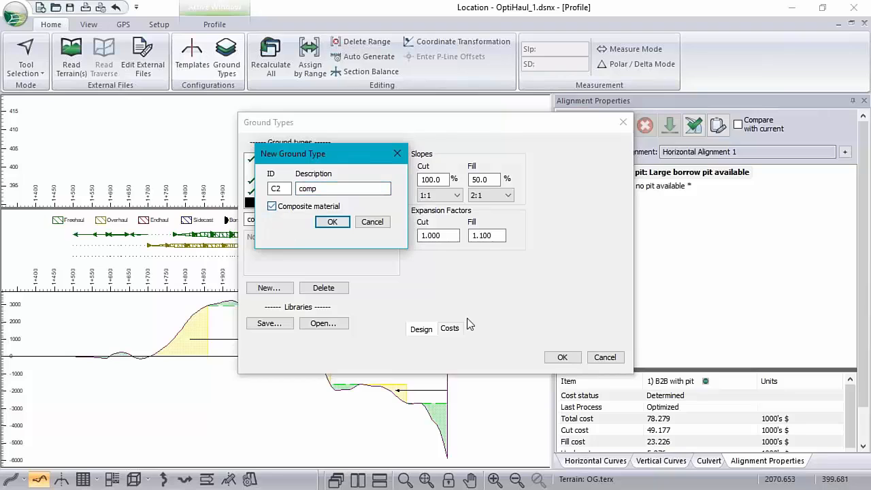
left_click(331, 220)
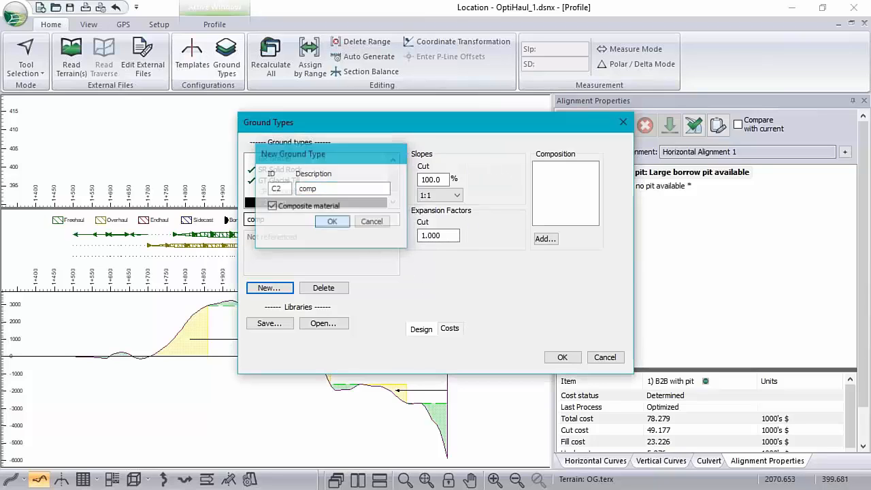
Add the GR material at 50% to the composition of the C2 comp ground type.
left_click(545, 239)
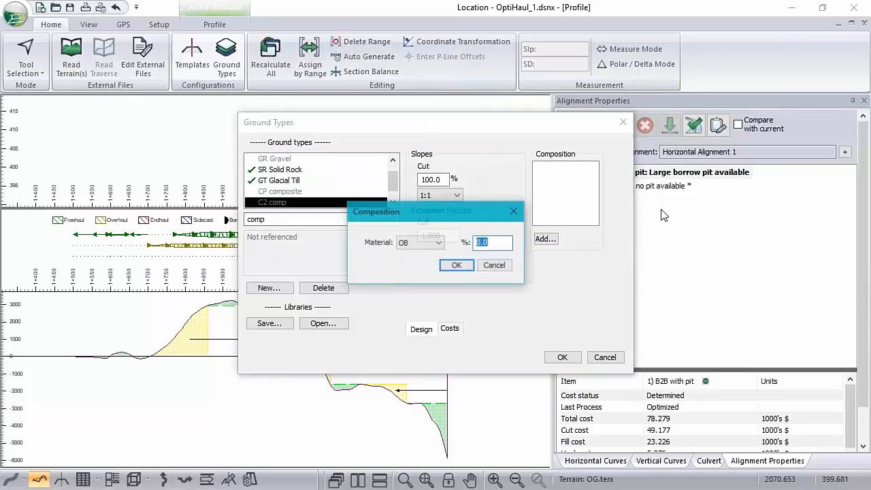
left_click(439, 243)
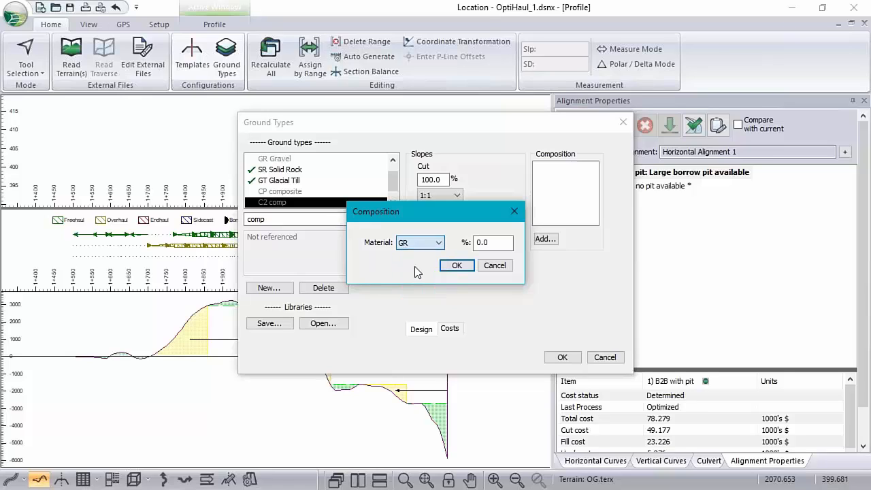
left_click(415, 264)
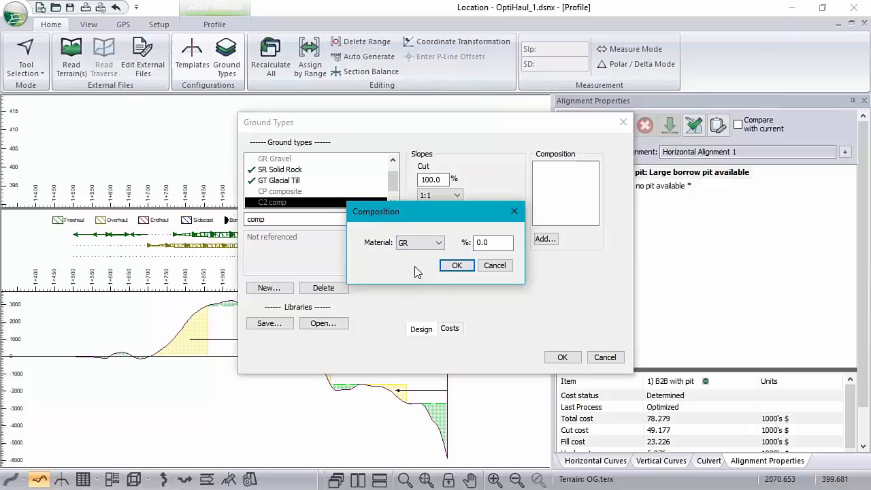
left_click(457, 267)
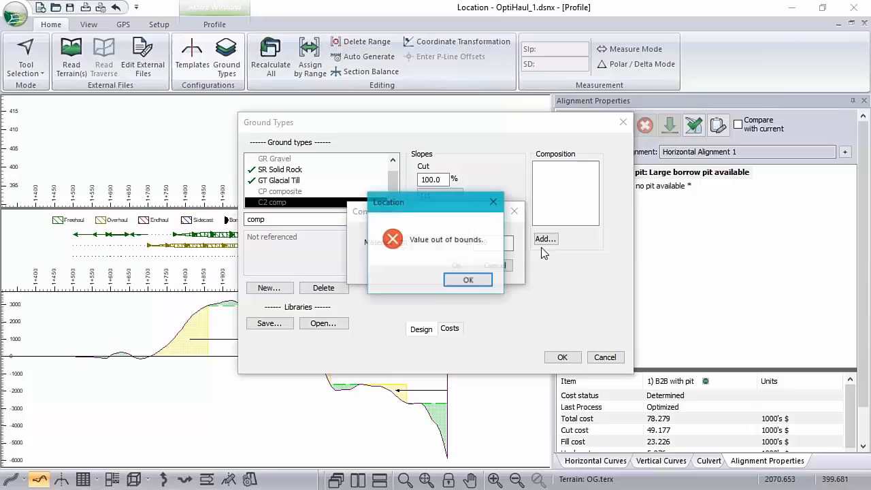
left_click(468, 280)
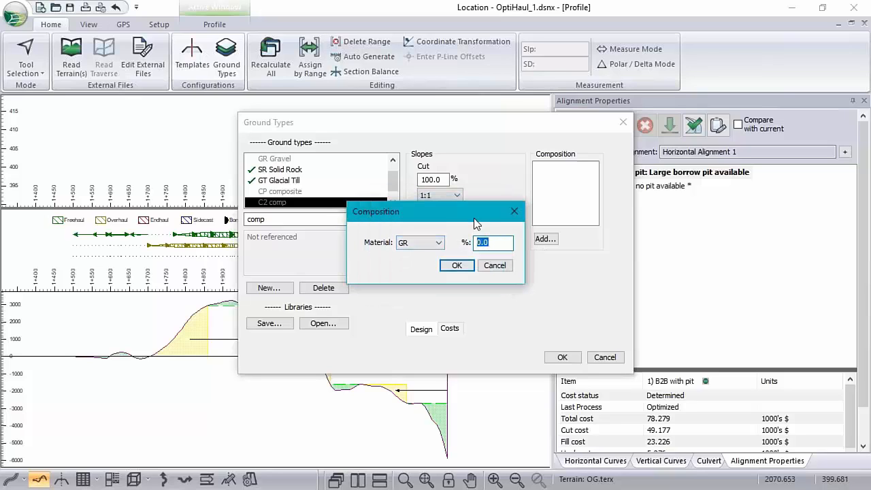
type("50")
left_click(457, 266)
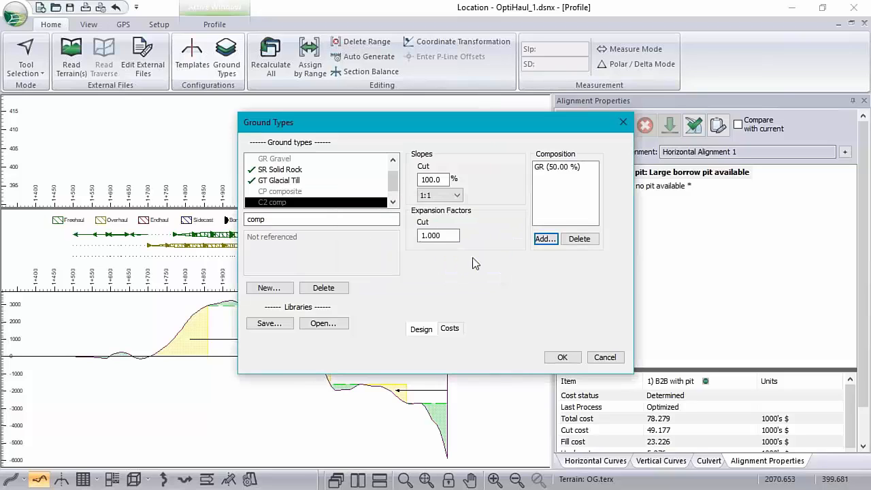
Add the SR material at 50% to the C2 comp composition, and close the ground types without saving the changes.
left_click(545, 239)
left_click(422, 244)
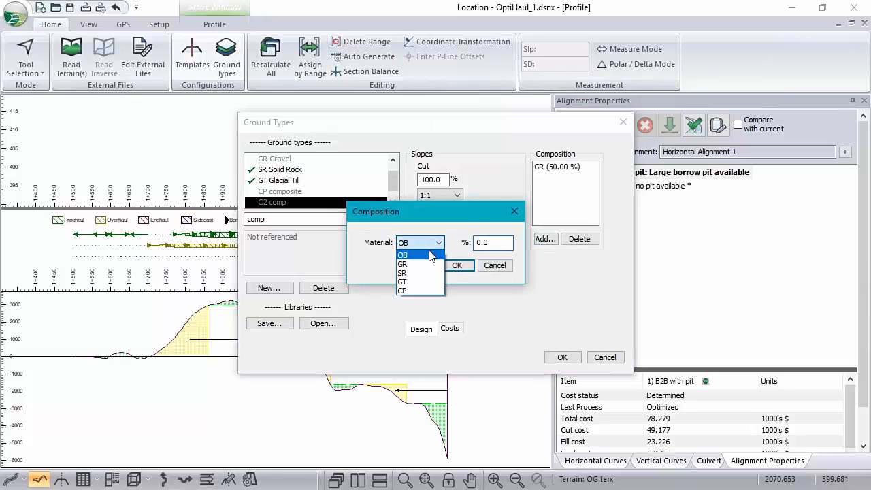
left_click(413, 273)
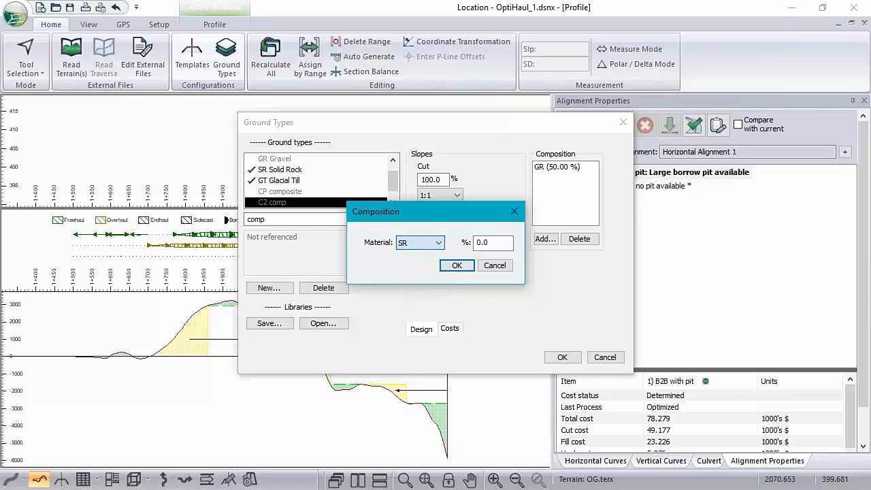
left_click(500, 245)
type("50")
left_click(467, 266)
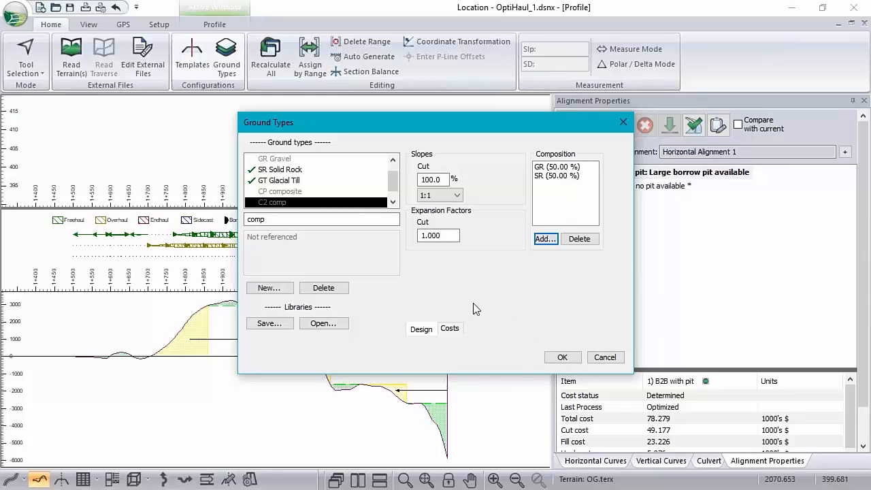
left_click(619, 359)
left_click(605, 358)
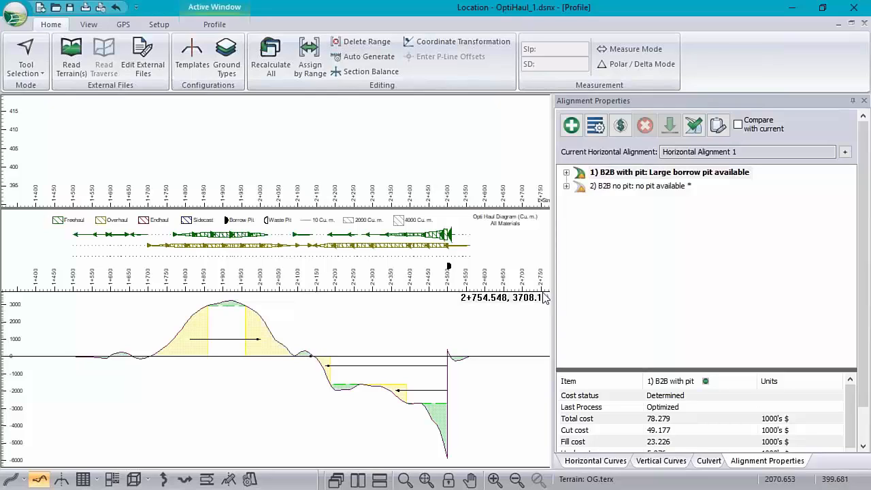
Review the slopes and expansion factors of the Overburden and Solid Rock ground types, and close without changes.
mouse_move(444, 237)
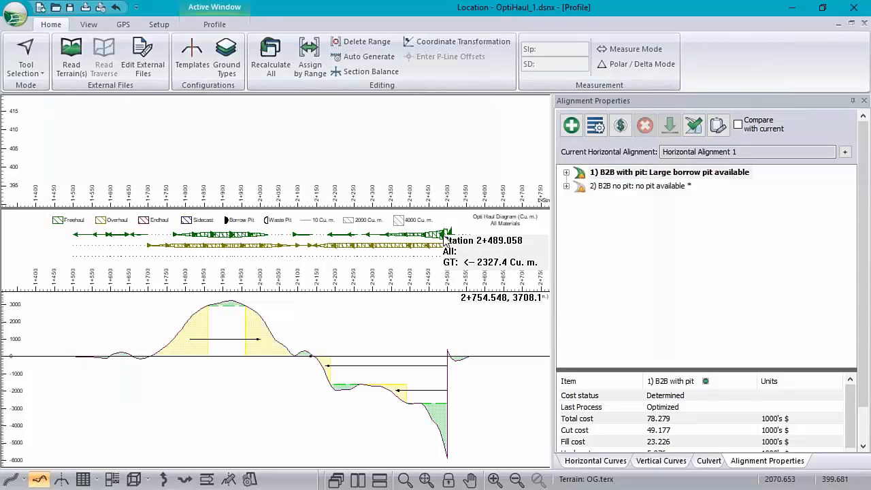
left_click(227, 59)
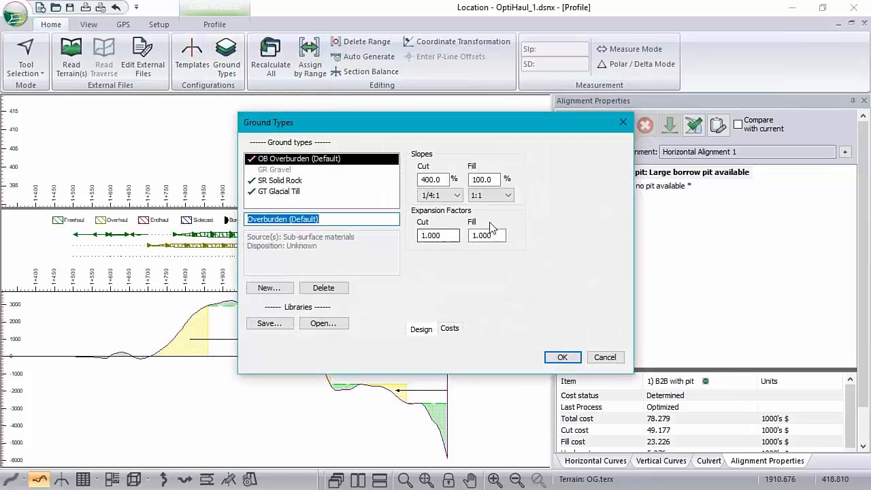
left_click(282, 180)
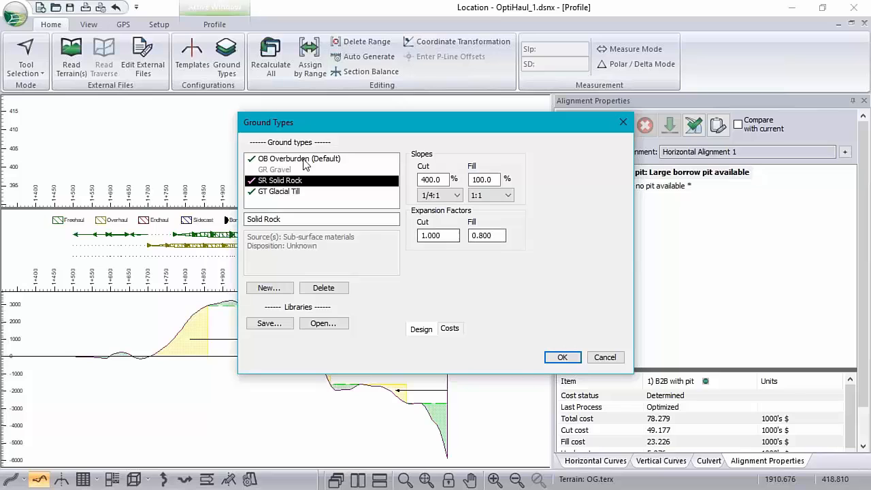
left_click(610, 359)
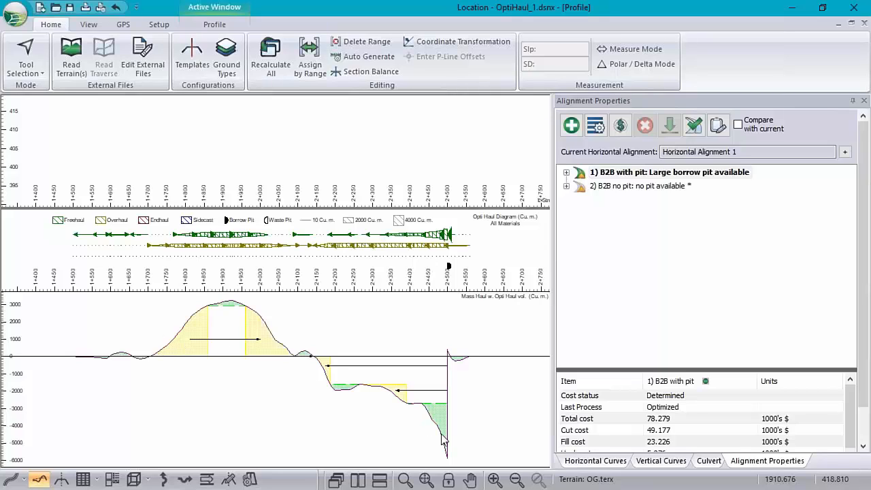
Try replacing All SubGrade Cut with SR Cut as the mass haul diagram's cut material, and cancel the changes.
mouse_move(443, 439)
right_click(359, 323)
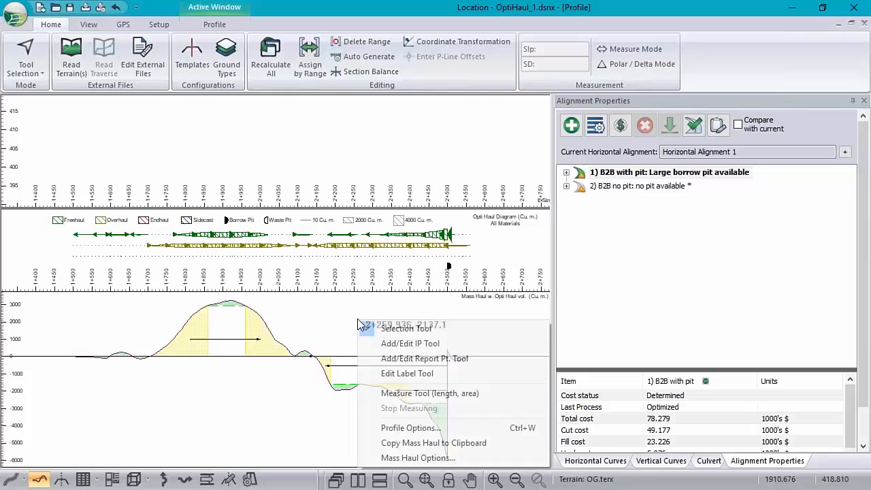
left_click(422, 458)
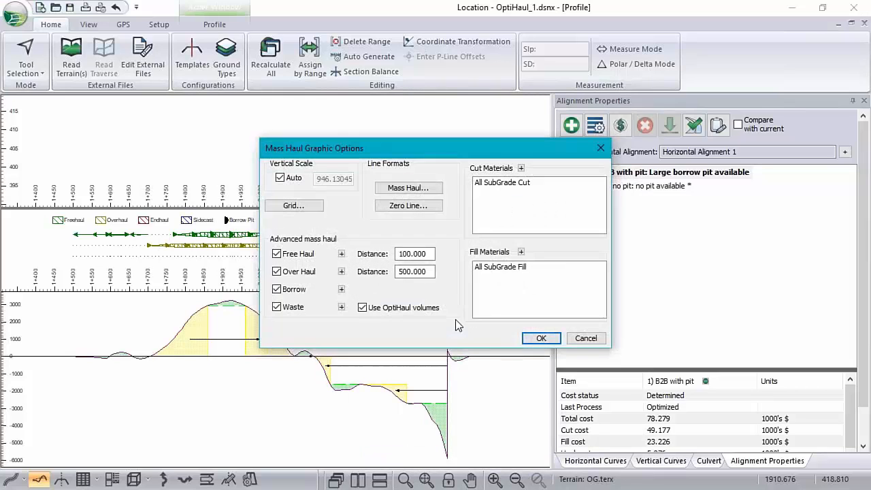
left_click(522, 169)
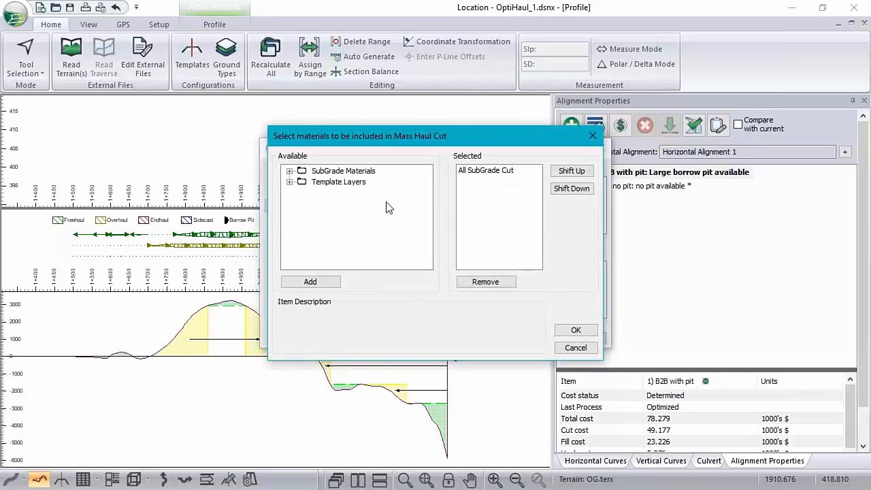
left_click(290, 171)
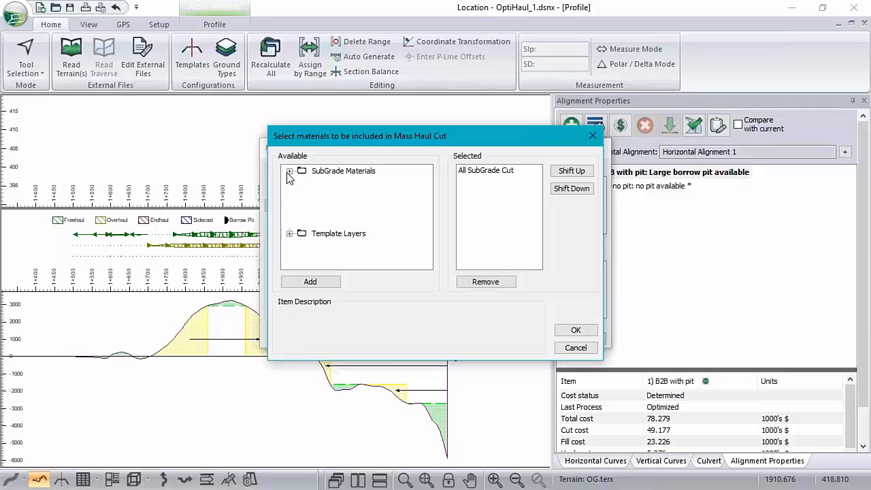
double_click(335, 214)
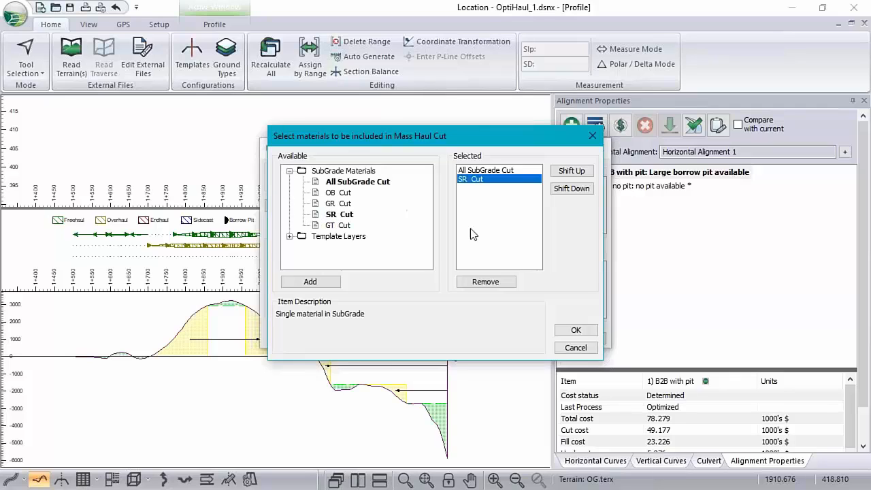
left_click(504, 170)
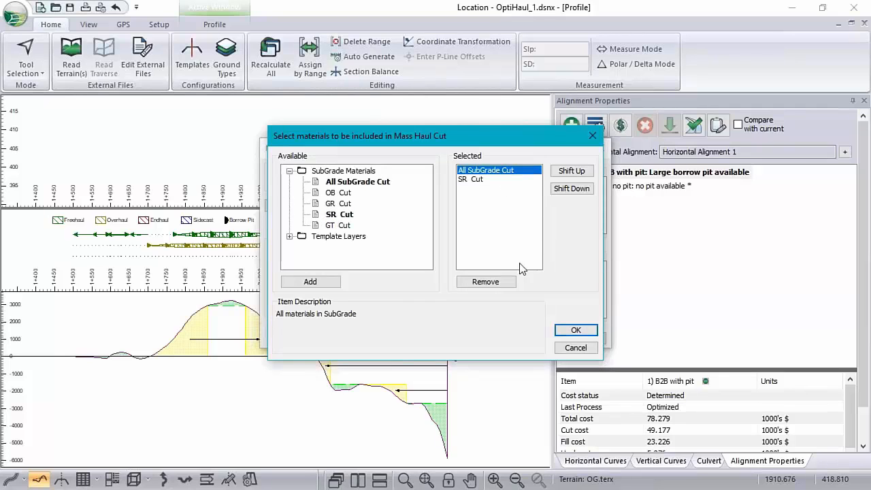
left_click(485, 281)
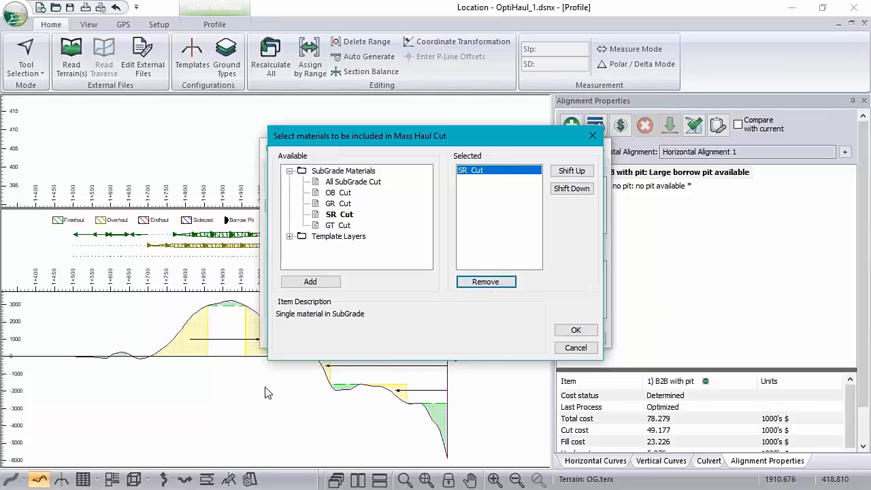
left_click(582, 350)
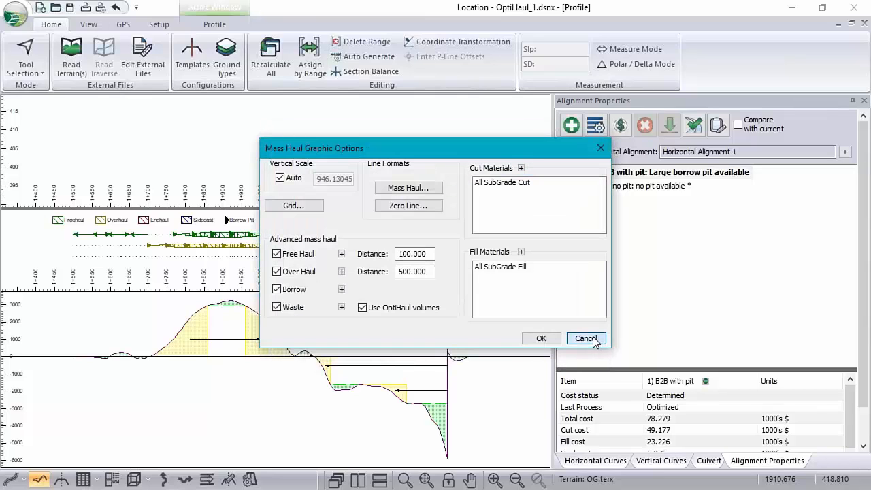
left_click(592, 340)
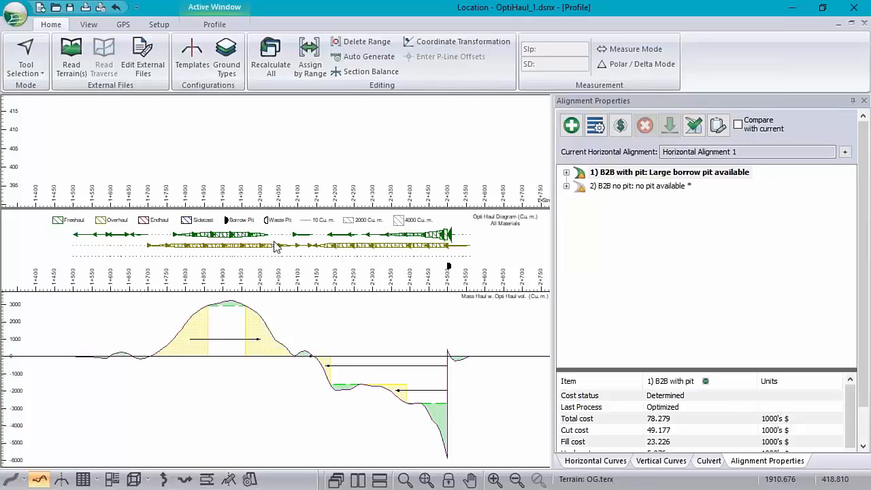
Inspect the material movements and haul volumes at several stations along the Opti Haul diagram.
mouse_move(324, 267)
mouse_move(445, 236)
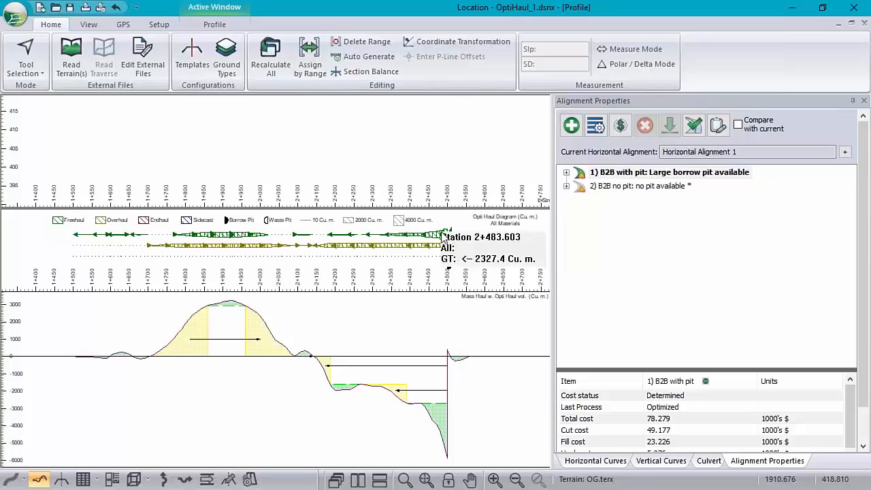
mouse_move(397, 249)
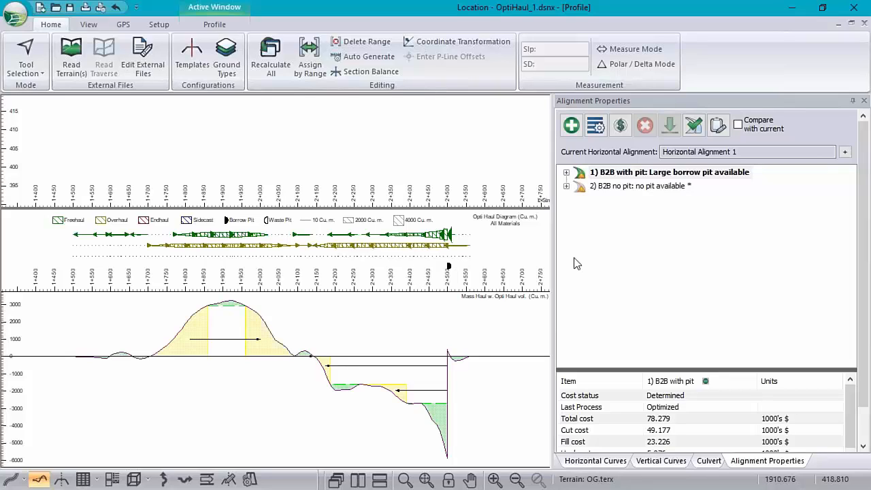
mouse_move(266, 255)
mouse_move(468, 265)
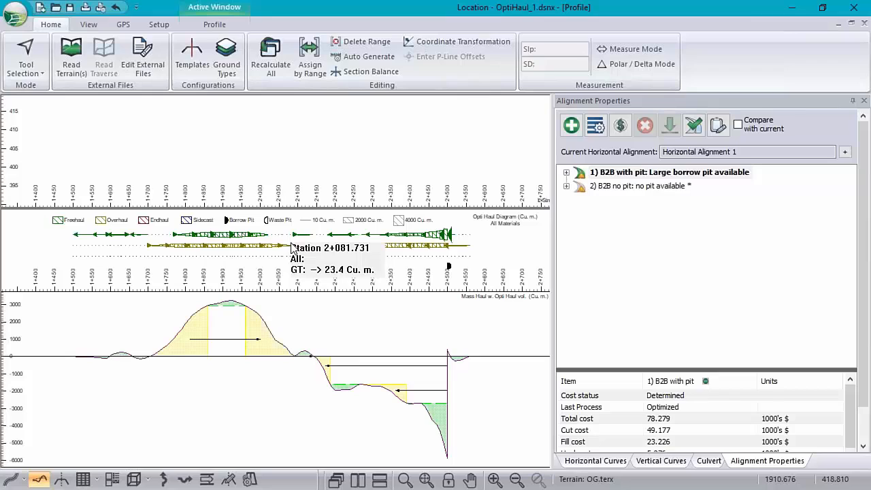
Make the "B2B no pit" alignment current and recalculate its costs and haul quantities.
left_click(636, 188)
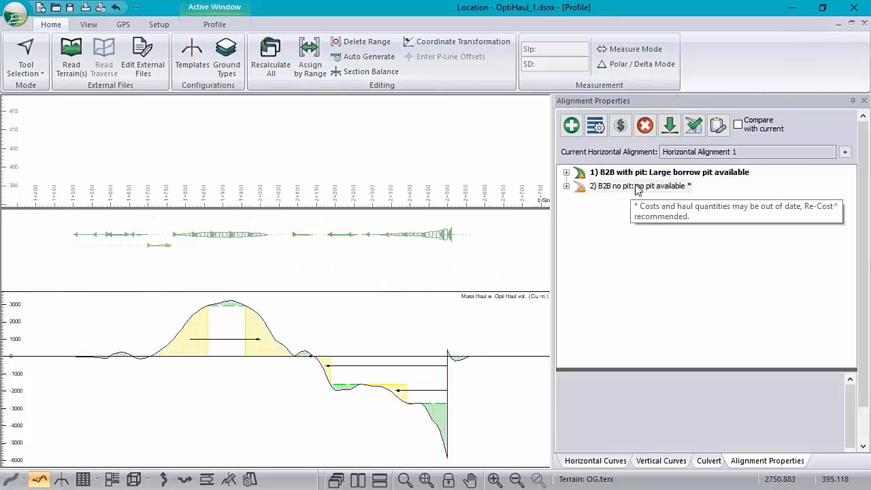
left_click(693, 125)
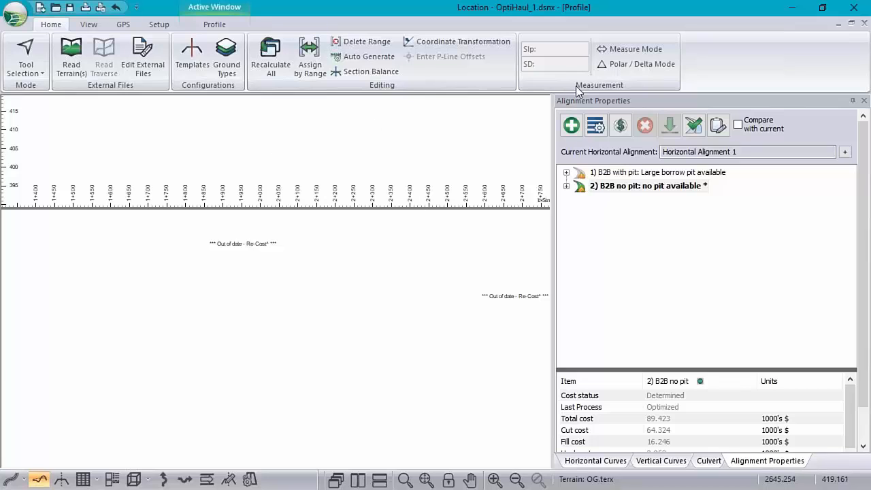
left_click(629, 128)
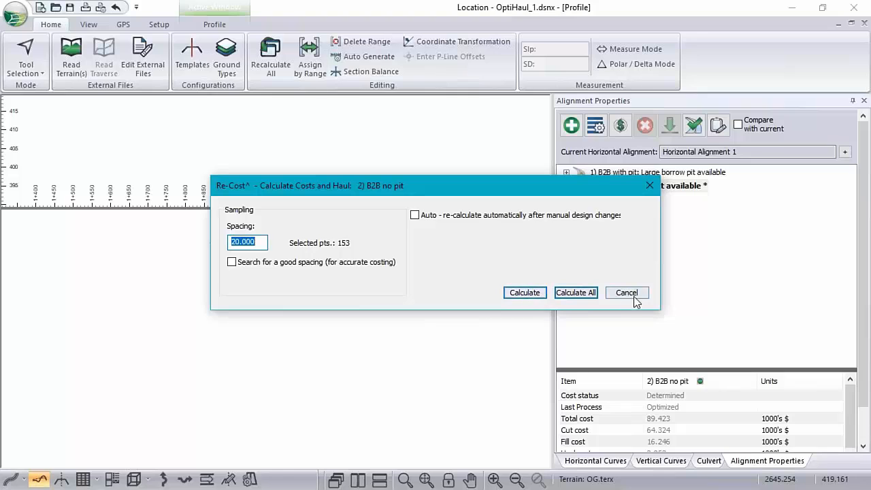
left_click(524, 293)
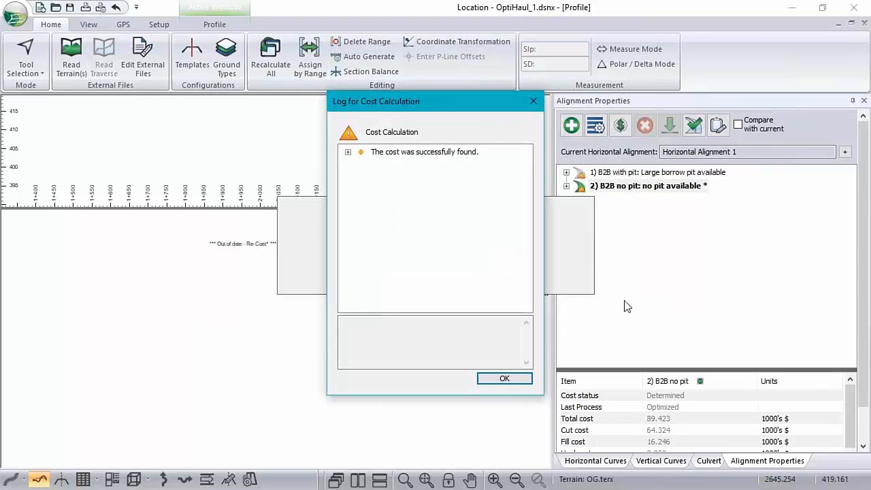
left_click(509, 382)
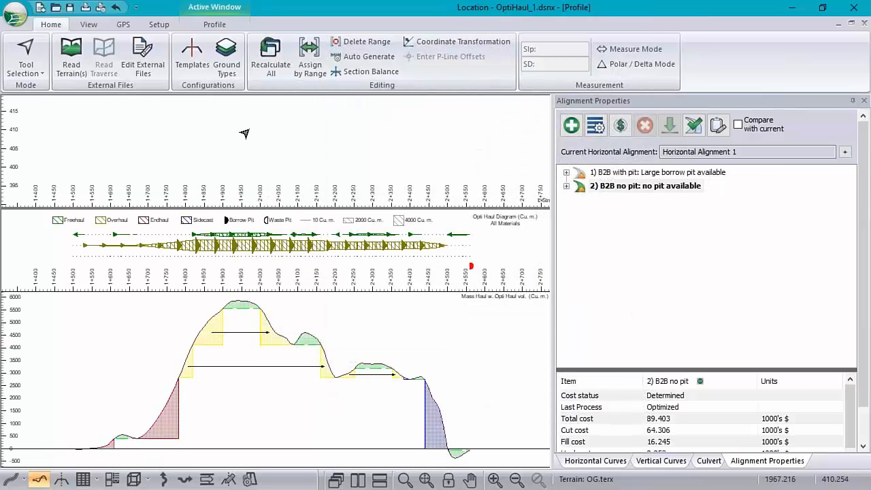
Inspect the haul movements and the pit marker along the Opti Haul diagram of the no-pit alignment, together with the profile and mass haul diagram.
middle_click_drag(284, 127, 275, 151)
scroll(274, 148, "down", 3)
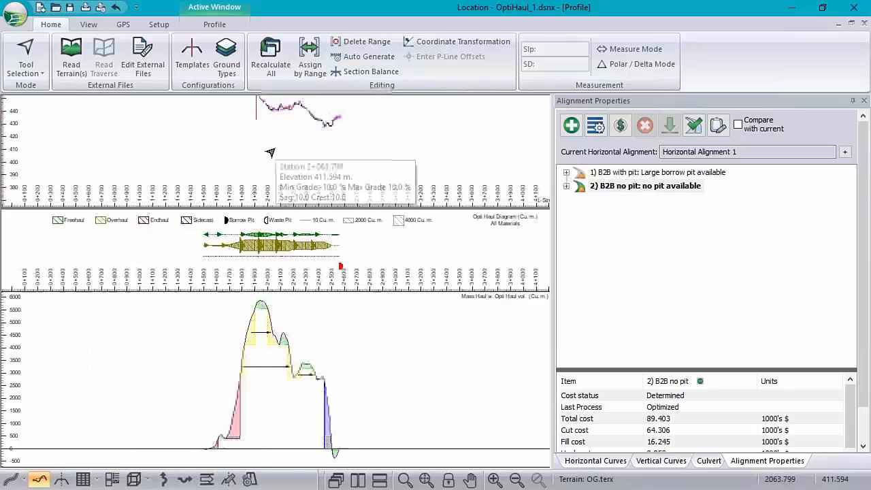
middle_click_drag(292, 119, 271, 168)
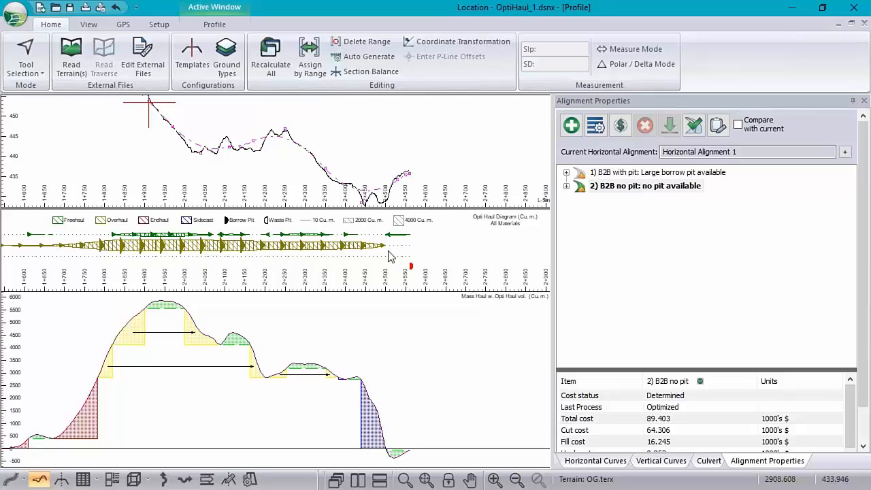
mouse_move(363, 263)
mouse_move(222, 242)
mouse_move(268, 241)
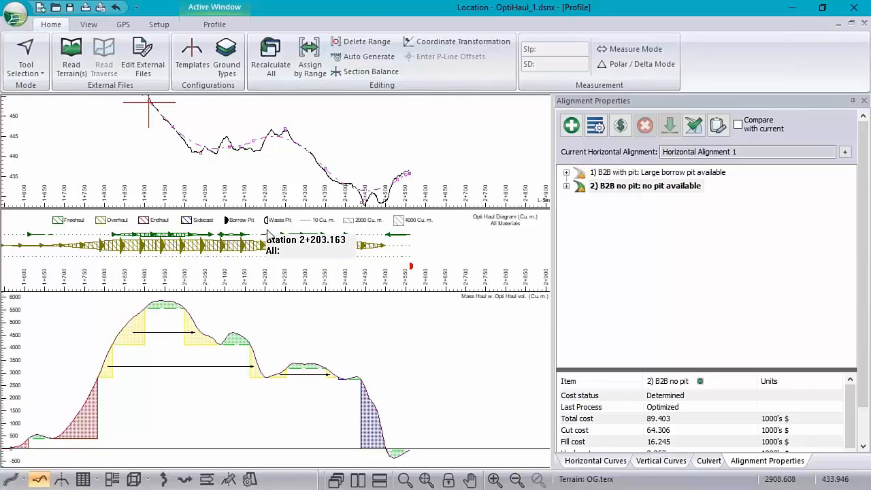
mouse_move(301, 239)
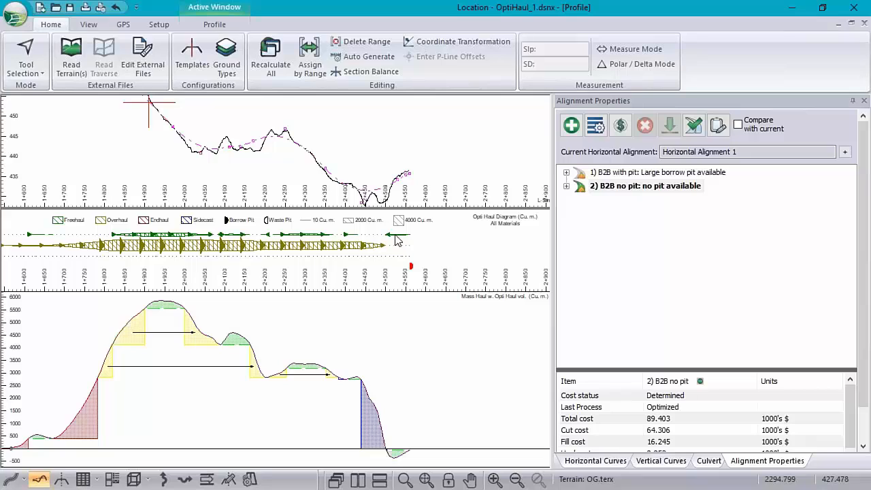
mouse_move(397, 239)
mouse_move(63, 411)
mouse_move(282, 267)
mouse_move(411, 273)
Turn on comparison with the current alignment and compare the costs and haul volumes of "B2B with pit" against "B2B no pit".
mouse_move(412, 269)
mouse_move(164, 306)
mouse_move(515, 347)
left_click(738, 125)
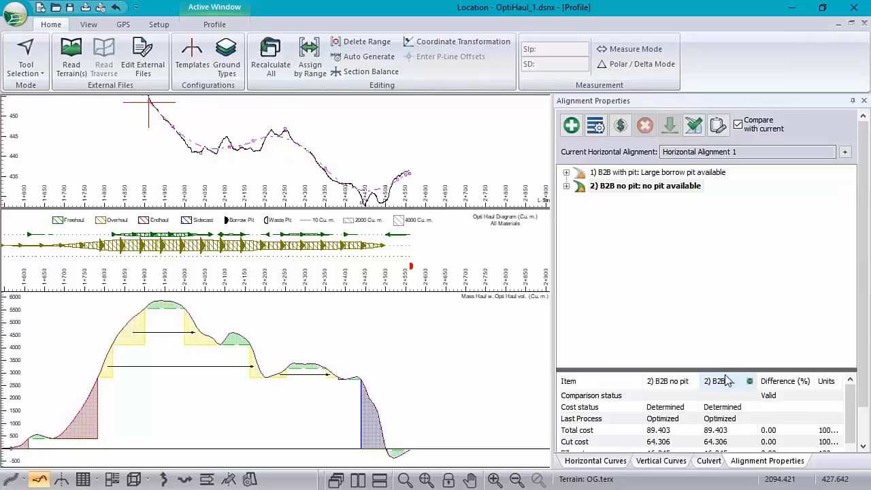
left_click_drag(725, 371, 709, 244)
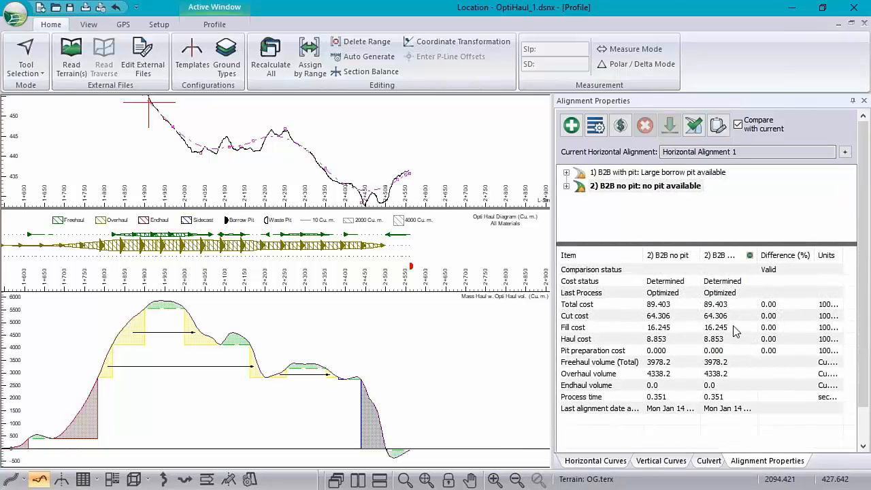
left_click(658, 173)
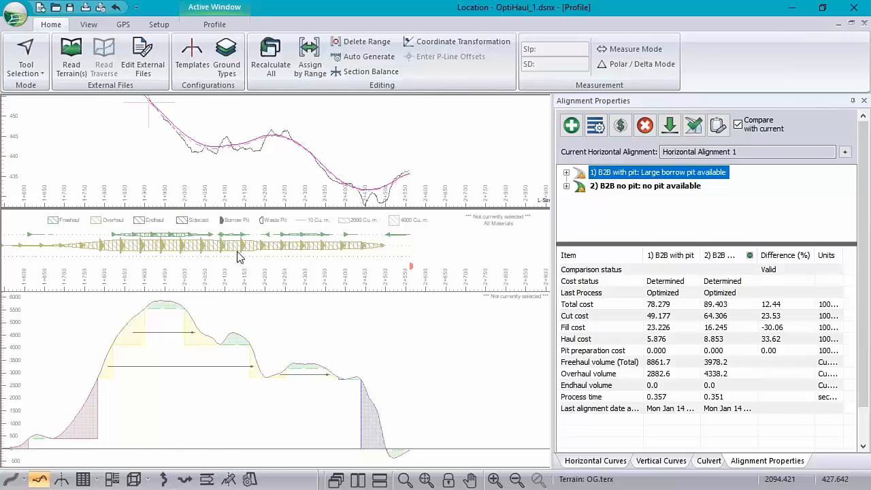
left_click(622, 186)
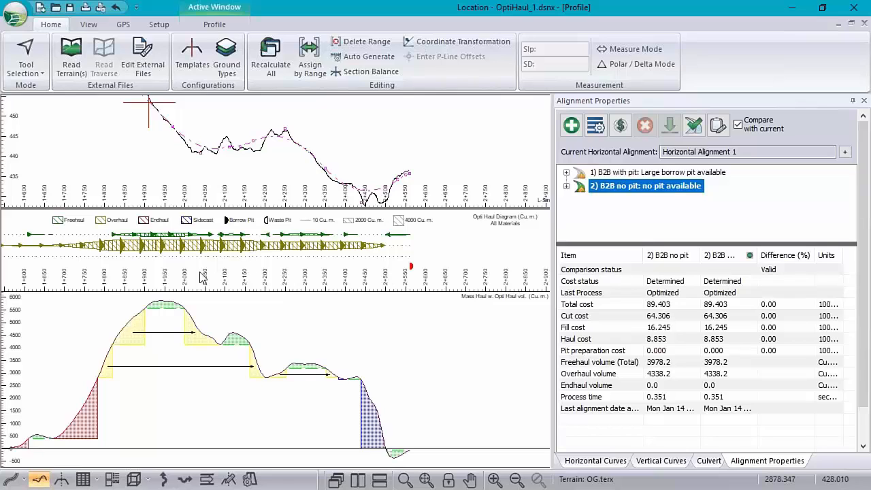
Copy the Opti Haul data with haul details, haul summary and other summaries into an Excel worksheet, and widen column A.
right_click(239, 243)
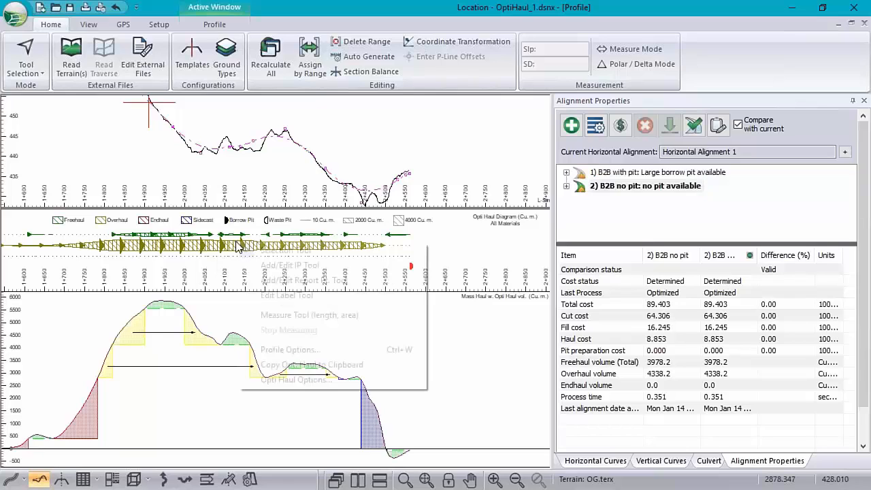
left_click(289, 365)
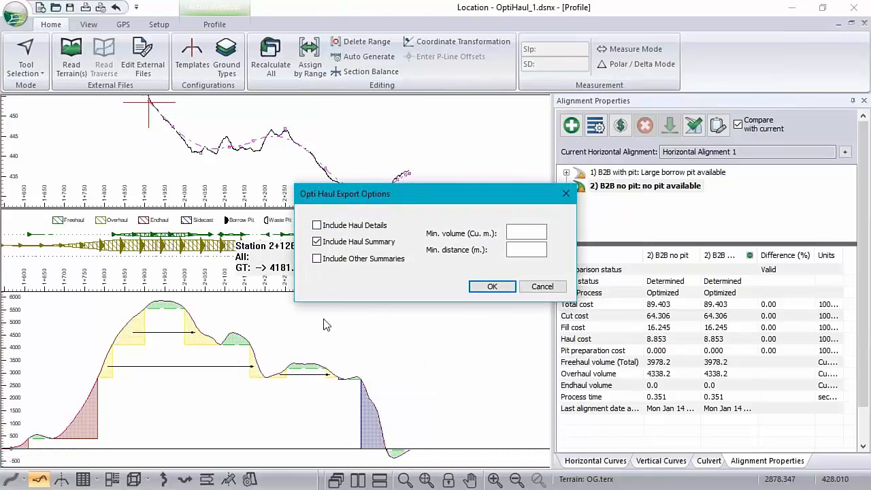
left_click(318, 260)
left_click(321, 227)
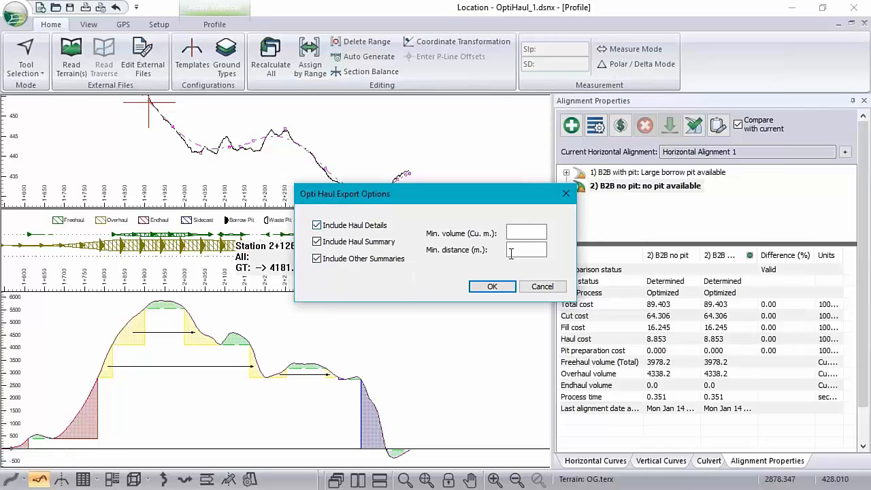
left_click(492, 286)
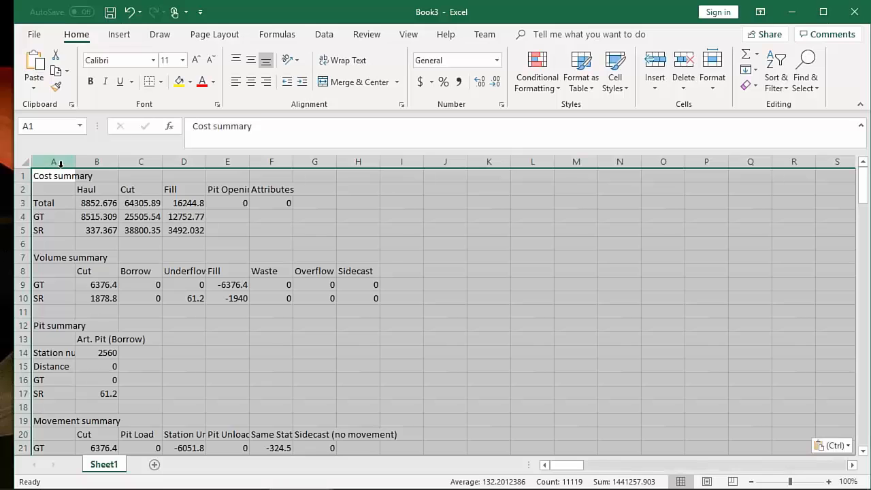
left_click_drag(75, 161, 188, 157)
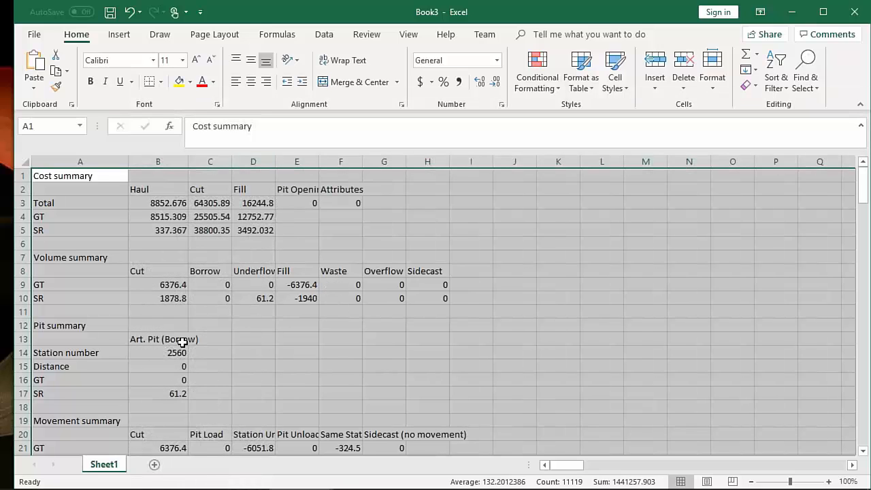
Read through the worksheet's movement summary, per-station movement details, pit details and detailed movement summary.
scroll(201, 350, "down", 6)
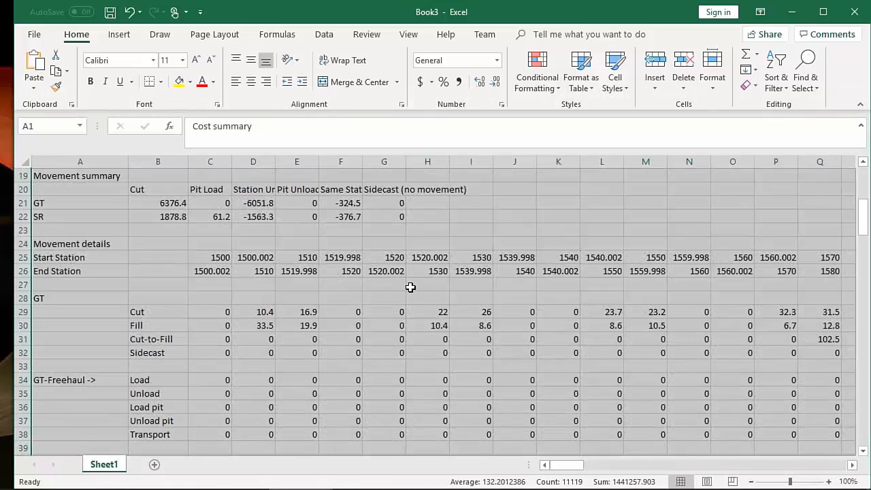
scroll(409, 287, "down", 3)
scroll(409, 287, "down", 1)
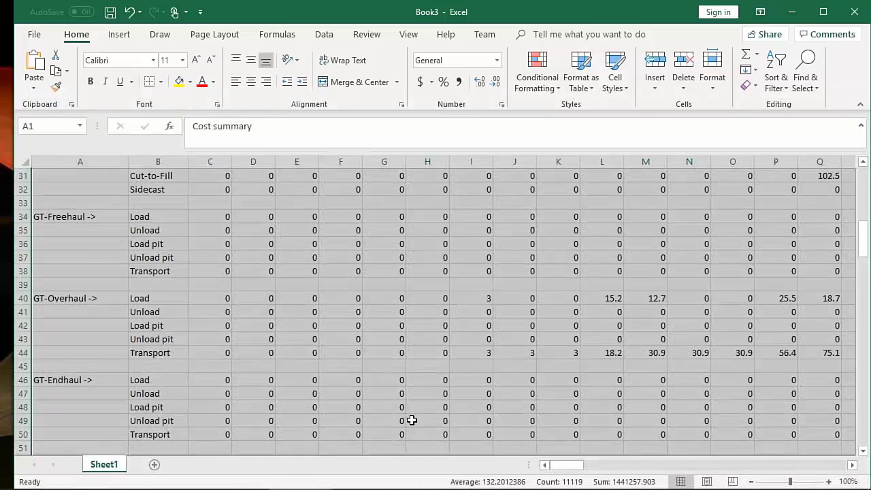
mouse_move(569, 466)
left_mouse_down()
mouse_move(781, 471)
mouse_move(853, 457)
mouse_move(663, 476)
mouse_move(555, 467)
left_mouse_up()
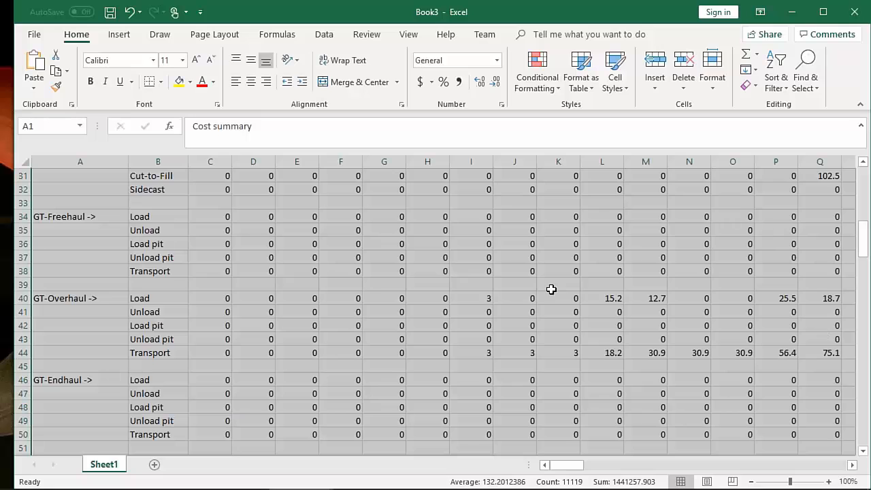
scroll(523, 314, "up", 4)
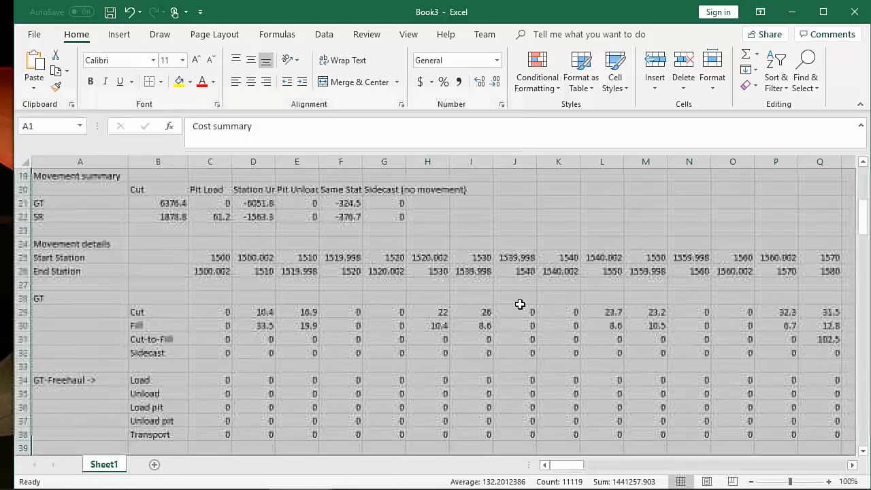
scroll(520, 302, "down", 1)
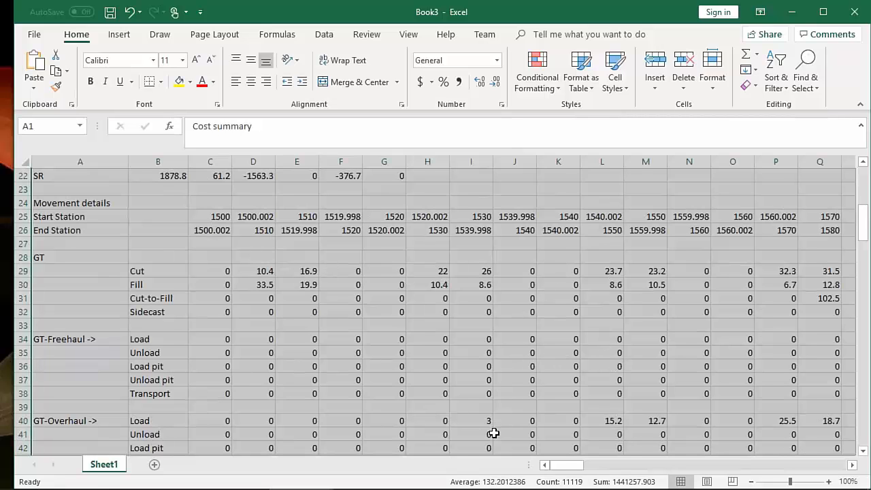
scroll(492, 431, "down", 10)
scroll(498, 418, "down", 9)
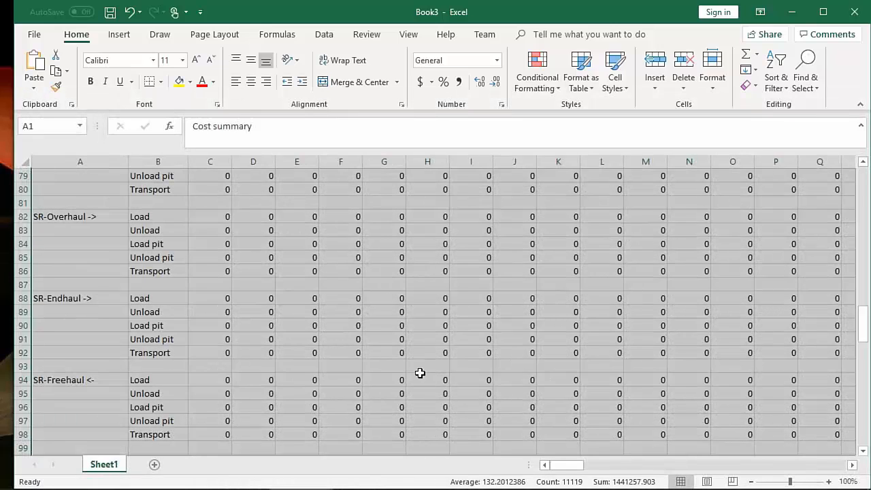
scroll(420, 371, "up", 7)
scroll(414, 361, "down", 6)
scroll(406, 338, "down", 11)
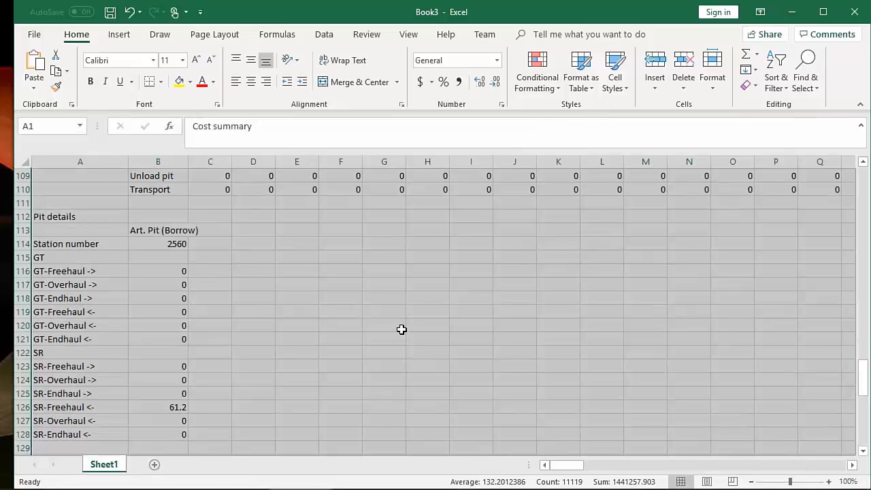
scroll(402, 330, "down", 7)
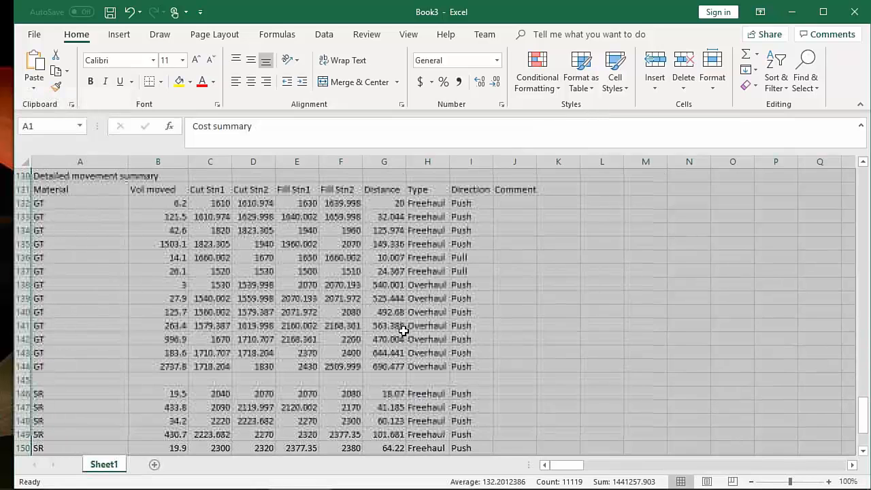
scroll(400, 329, "up", 1)
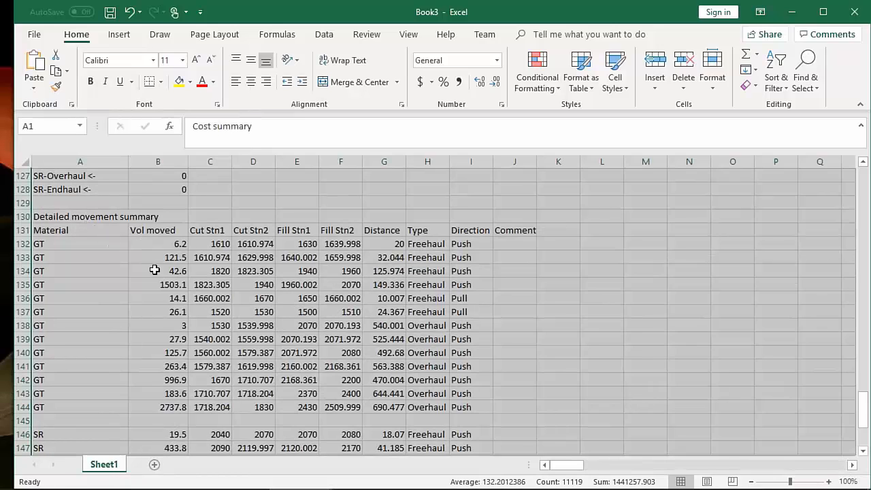
Check the Opti Haul diagram in Location against the volumes, stations and distances of the detailed movement summary in Excel.
mouse_move(533, 486)
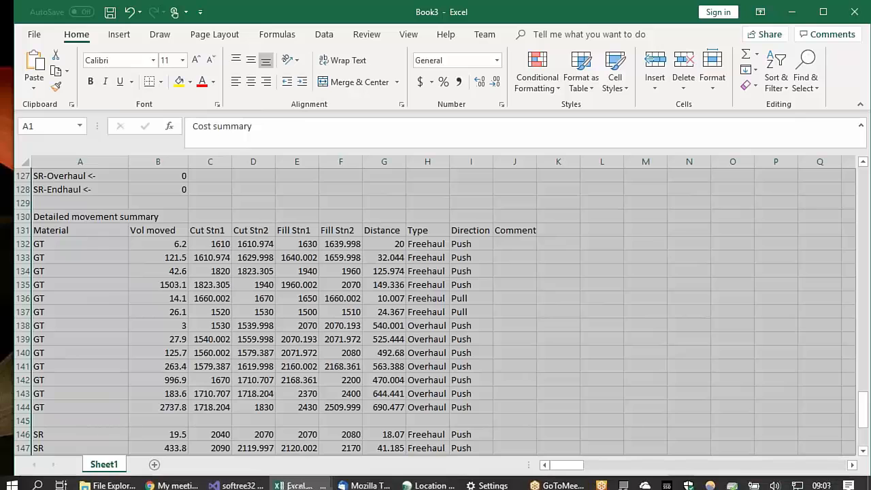
left_click(424, 479)
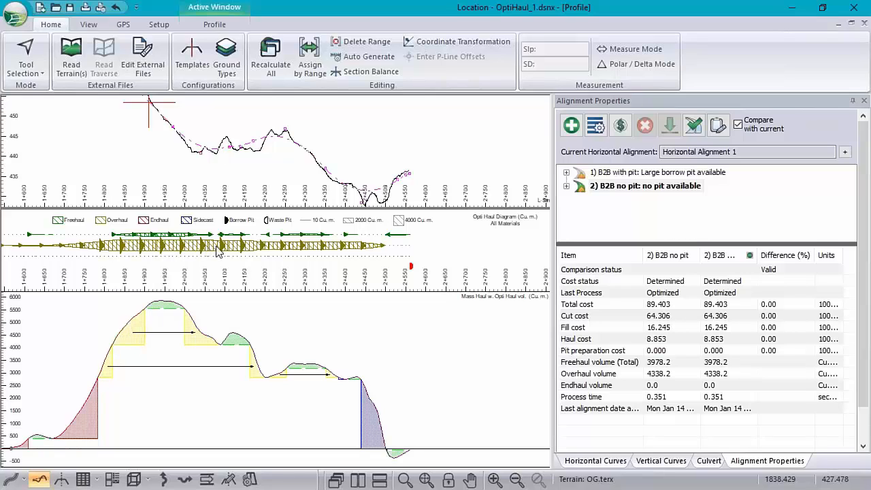
mouse_move(223, 249)
key("alt+Tab")
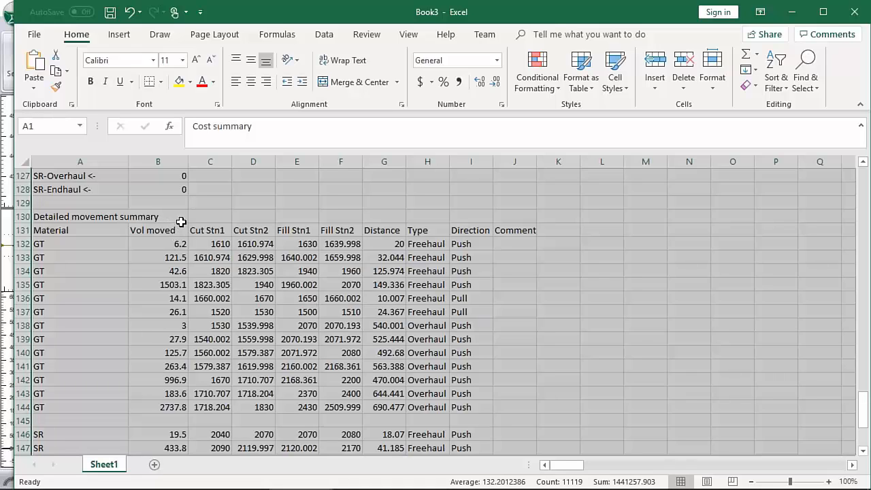
left_click(179, 245)
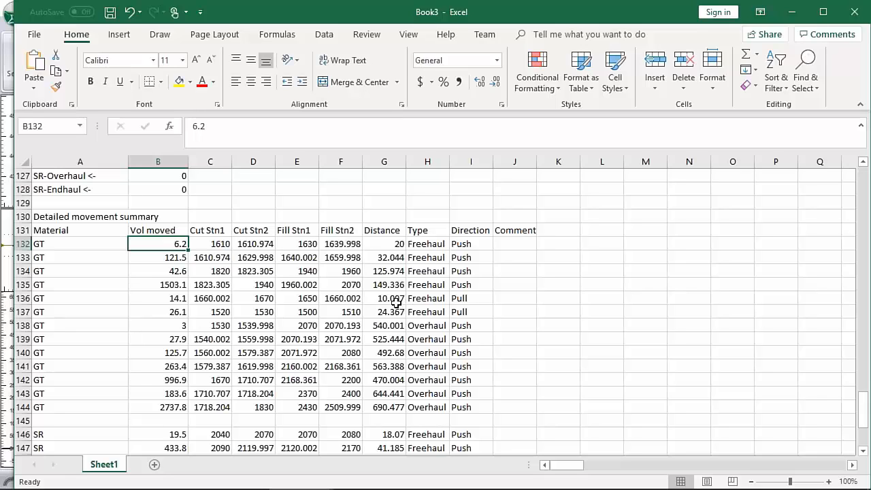
scroll(340, 328, "down", 5)
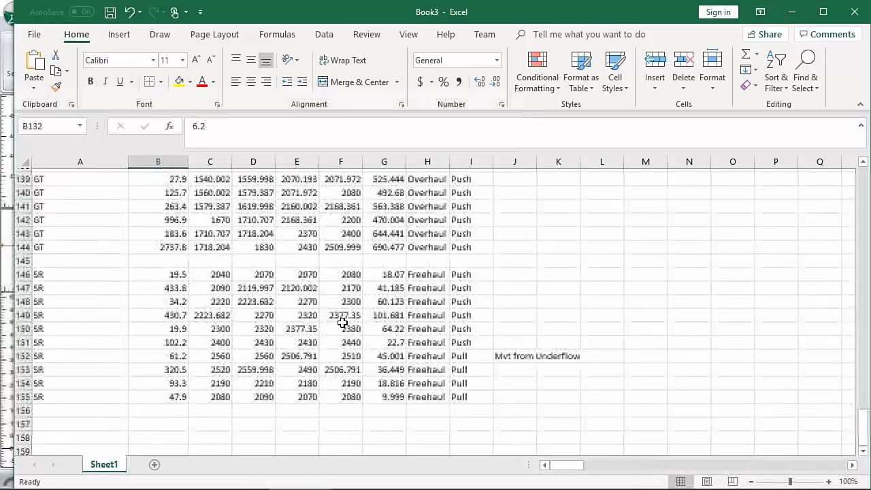
scroll(344, 320, "up", 2)
scroll(344, 320, "up", 2)
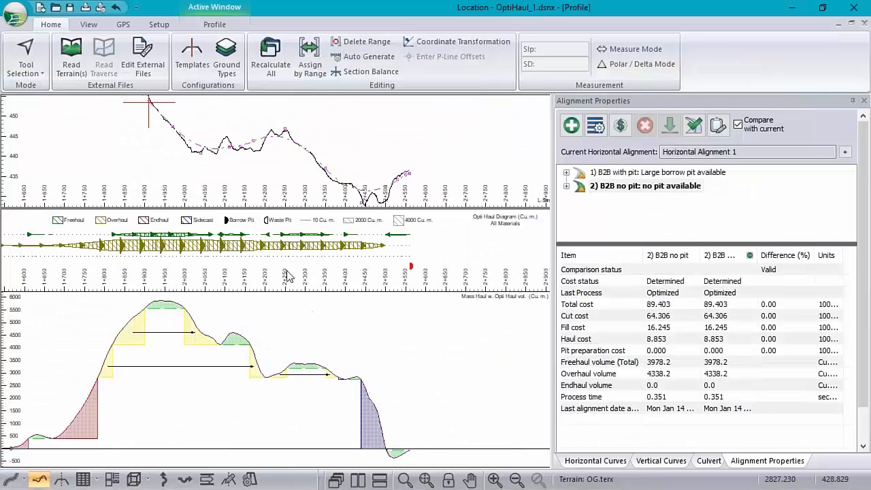
Copy the Opti Haul data from Location without haul details, with a minimum volume of 100 cu. m. and a minimum distance of 50 m.
right_click(292, 231)
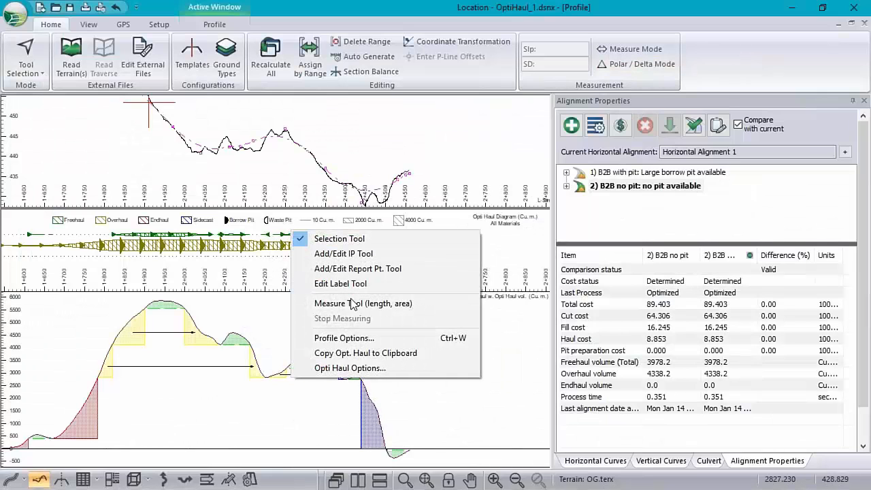
left_click(358, 354)
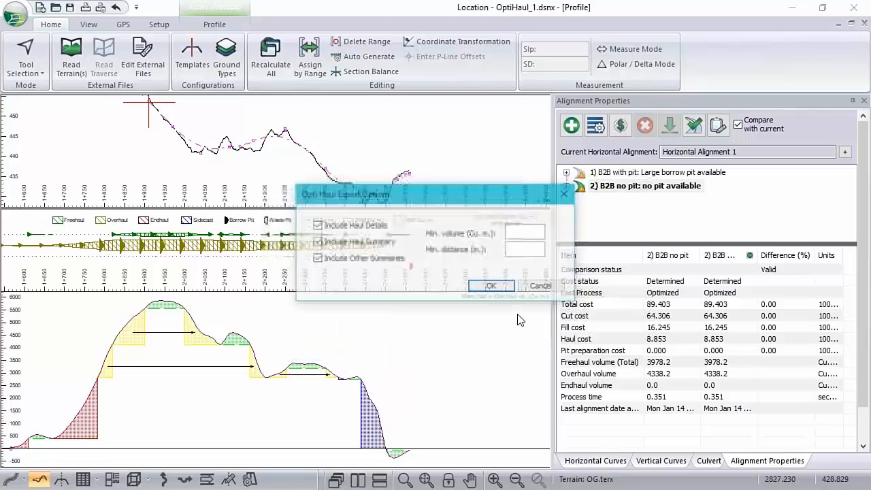
left_click(317, 226)
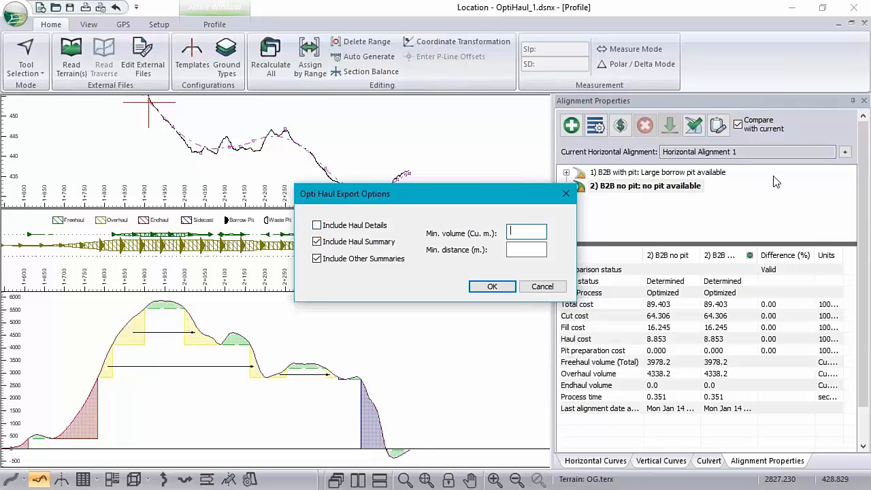
type("100")
left_click(492, 287)
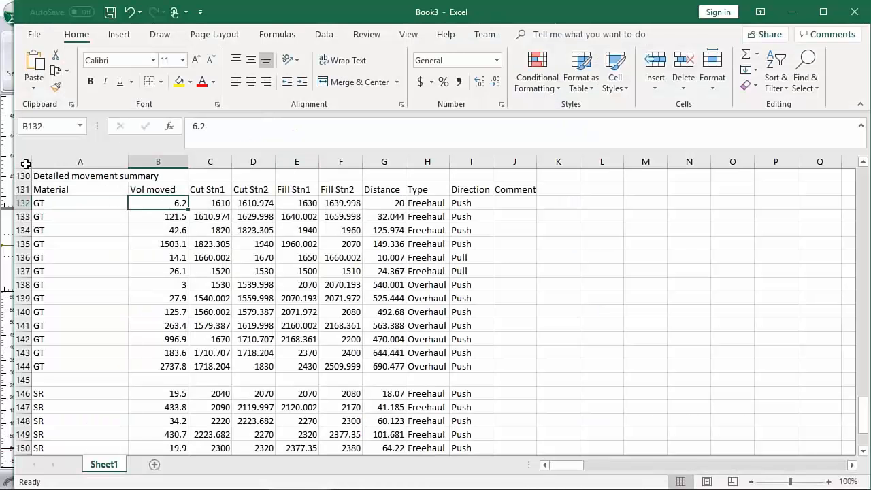
Clear the whole Excel worksheet and paste the filtered Opti Haul data, accepting the size mismatch.
left_click(24, 162)
key("Delete")
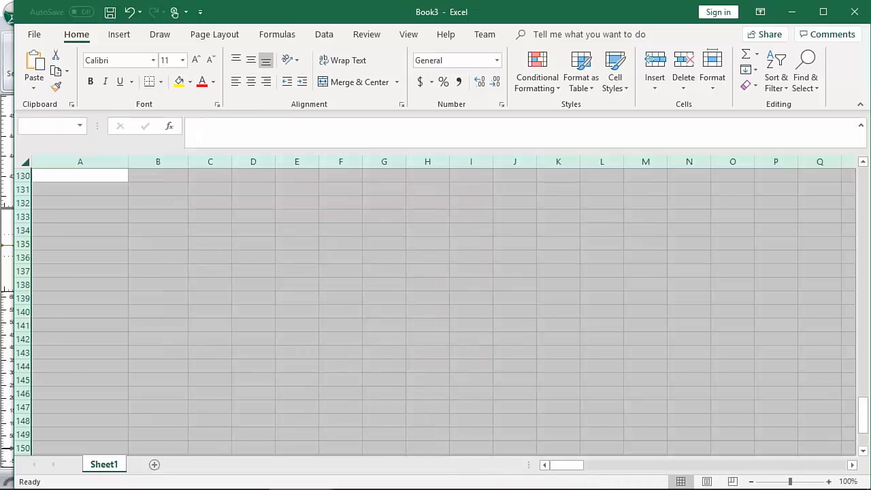
key("ctrl+v")
left_click(409, 290)
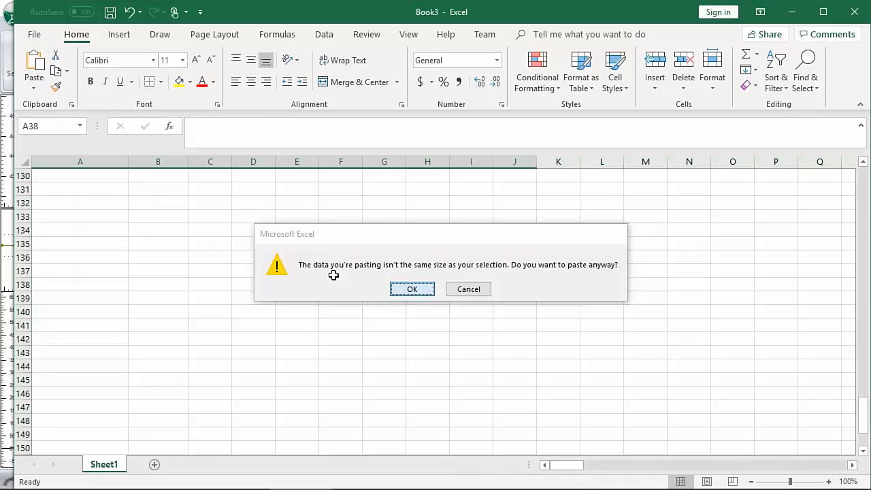
Paste the filtered Opti Haul data into the worksheet starting at cell A130.
left_click(102, 175)
key("ctrl+v")
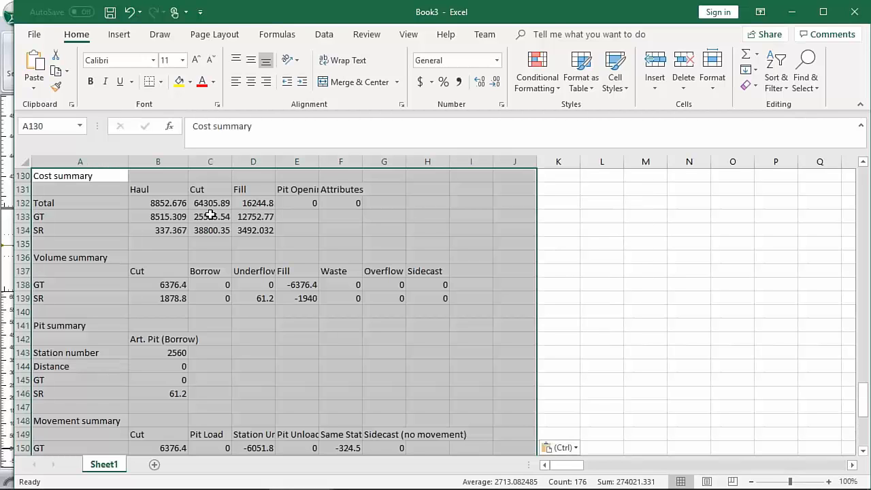
Examine the volume, cut and fill stations and distance of the GT overhaul movement in row 157, and dismiss the mail notification.
scroll(291, 301, "down", 1)
scroll(290, 303, "down", 7)
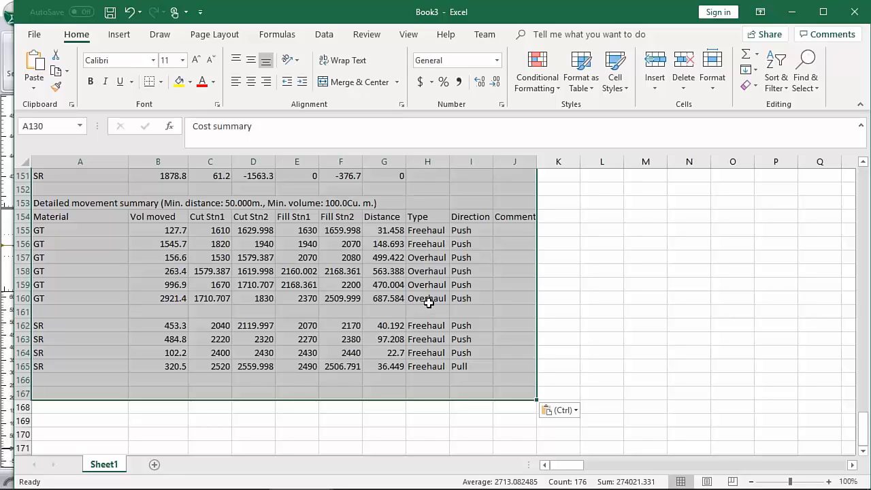
left_click(175, 261)
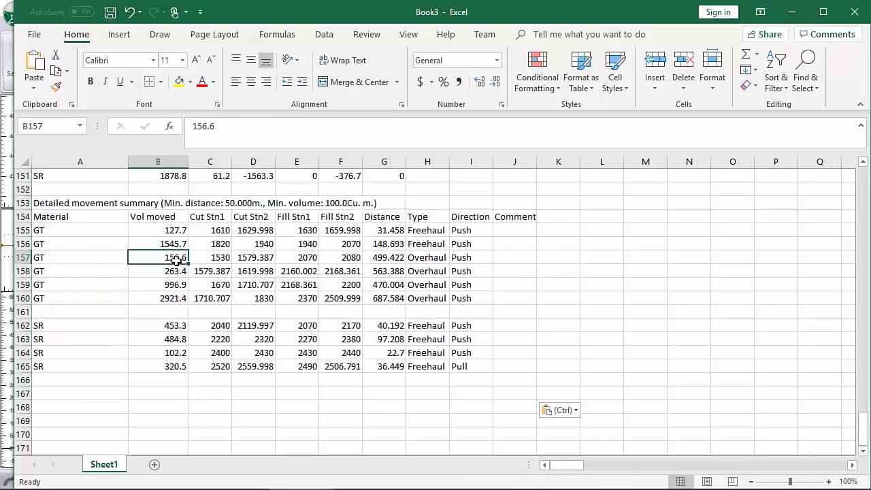
left_click(219, 260)
left_click(245, 261)
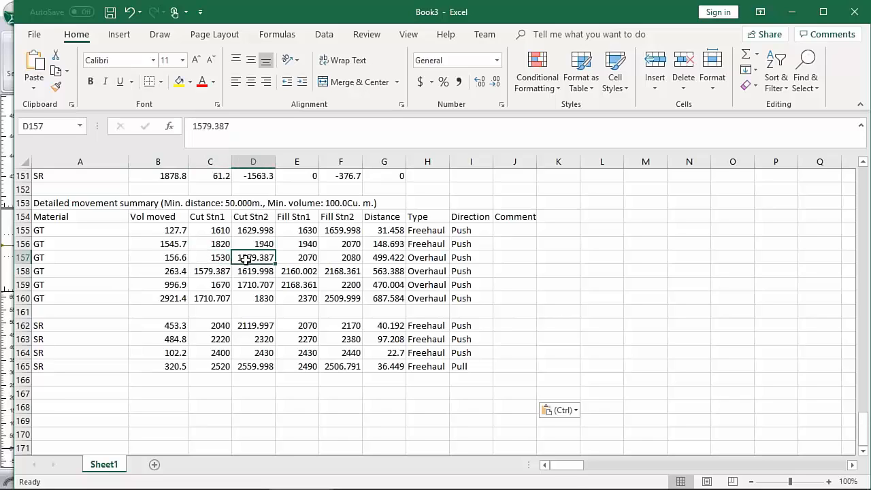
left_click(306, 259)
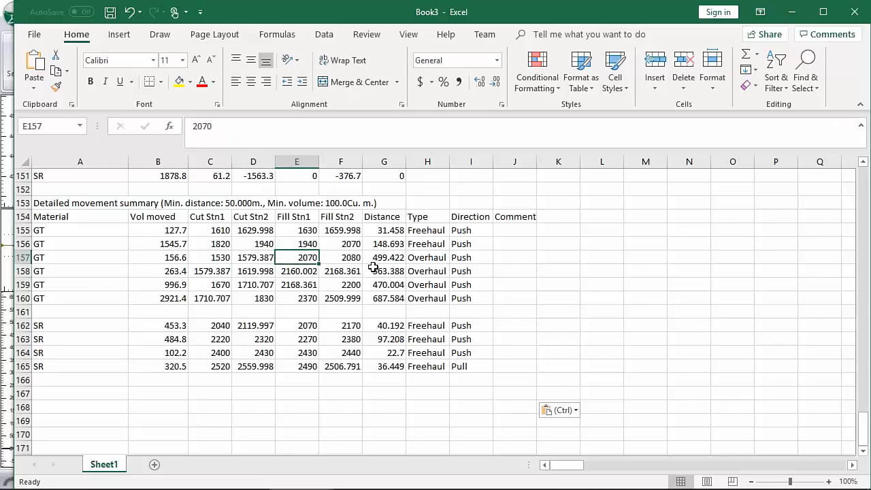
left_click(352, 258)
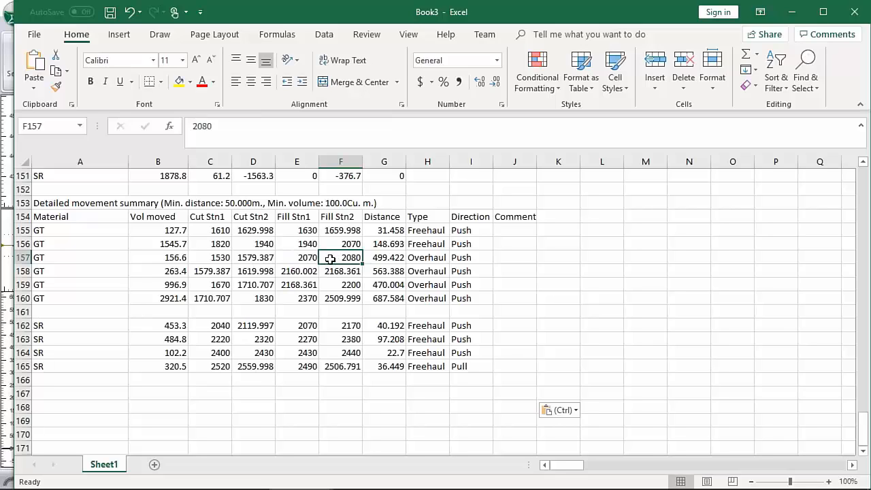
left_click(384, 257)
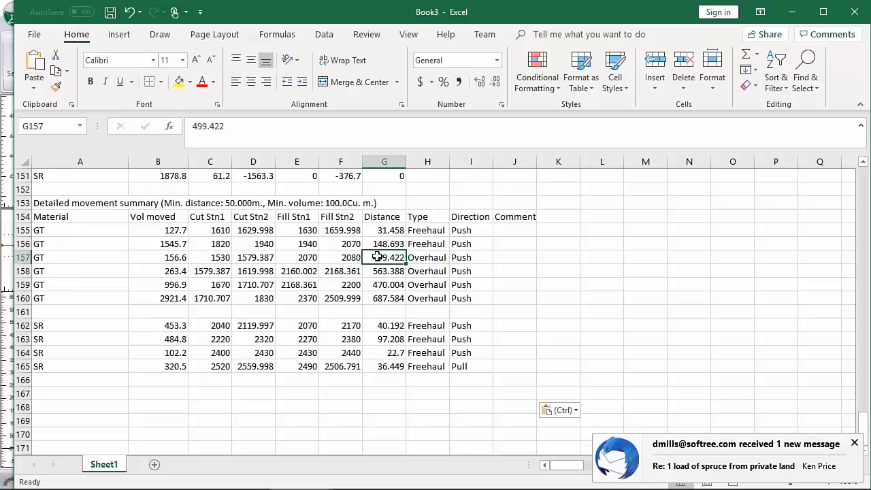
left_click(855, 443)
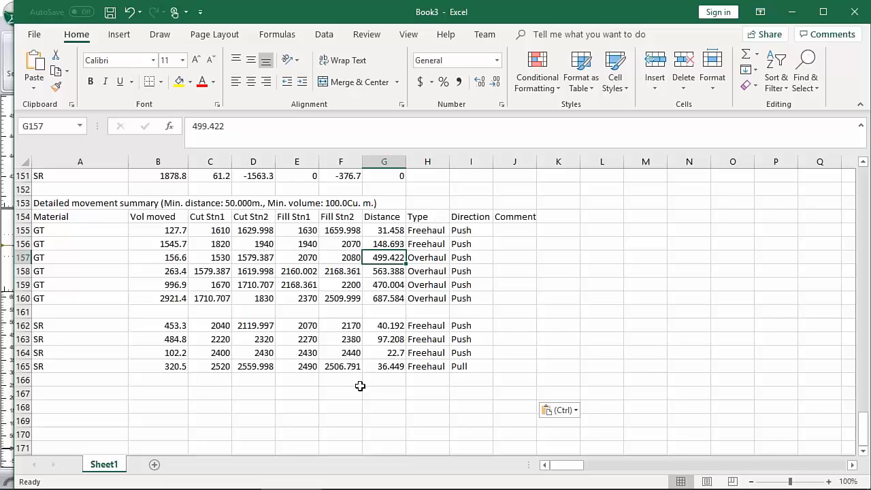
Check the cut and fill station ranges of the SR pull movement in row 165.
left_click(224, 365)
left_click(257, 366)
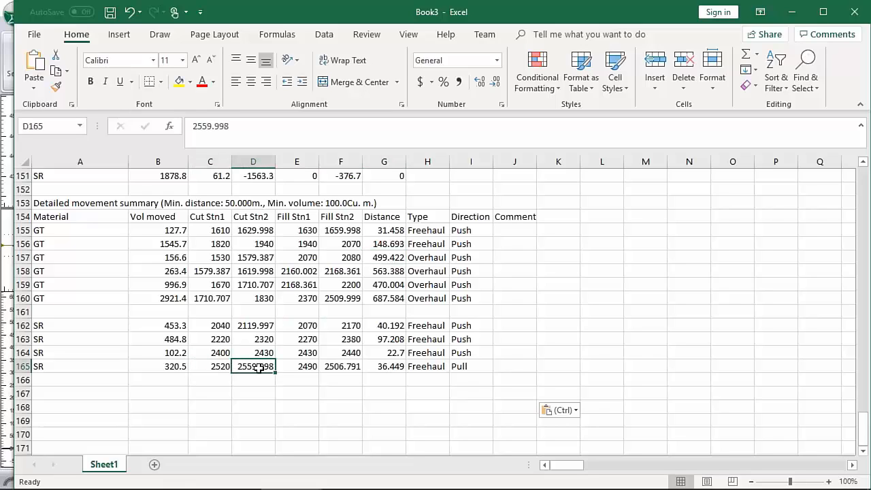
left_click(302, 366)
left_click(344, 366)
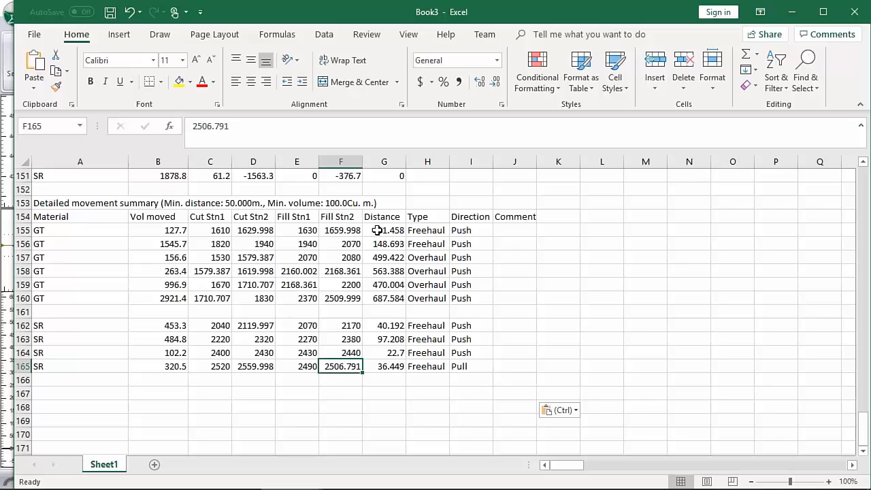
Compare the cut and fill stations of the GT freehaul movements in rows 155 and 156, check row 156's distance, and return to Location.
left_click(217, 232)
left_click(259, 231)
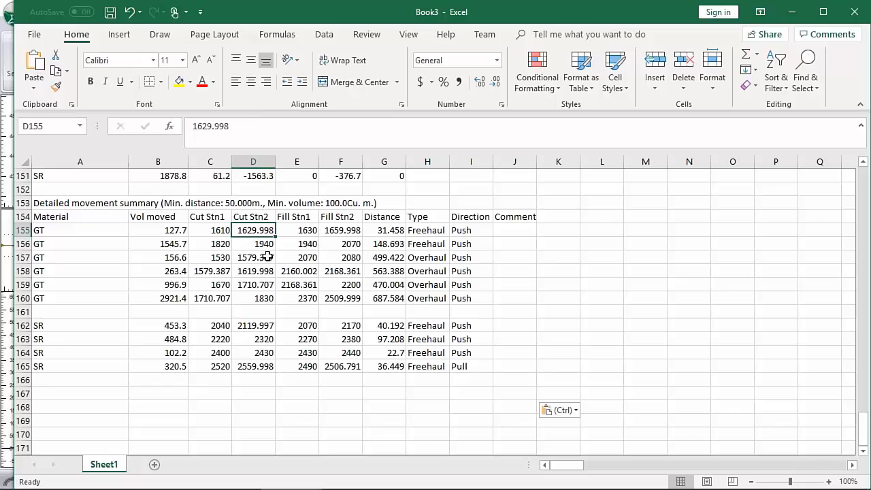
left_click(348, 230)
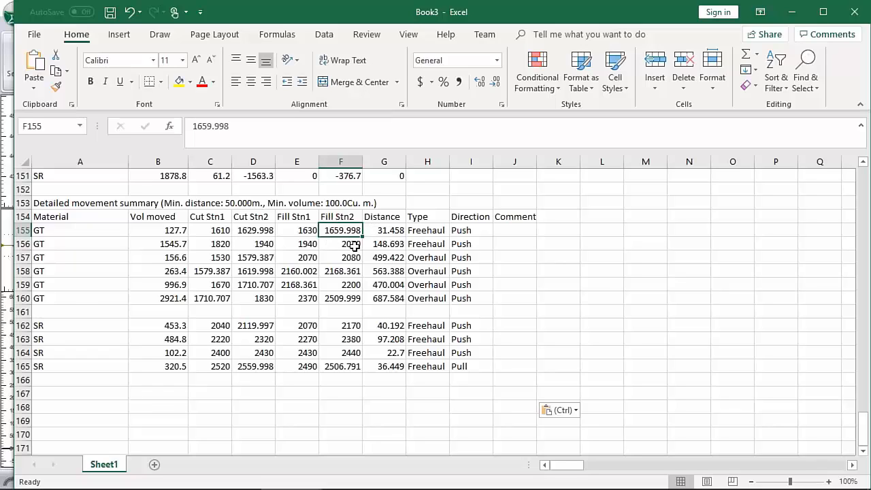
left_click(222, 246)
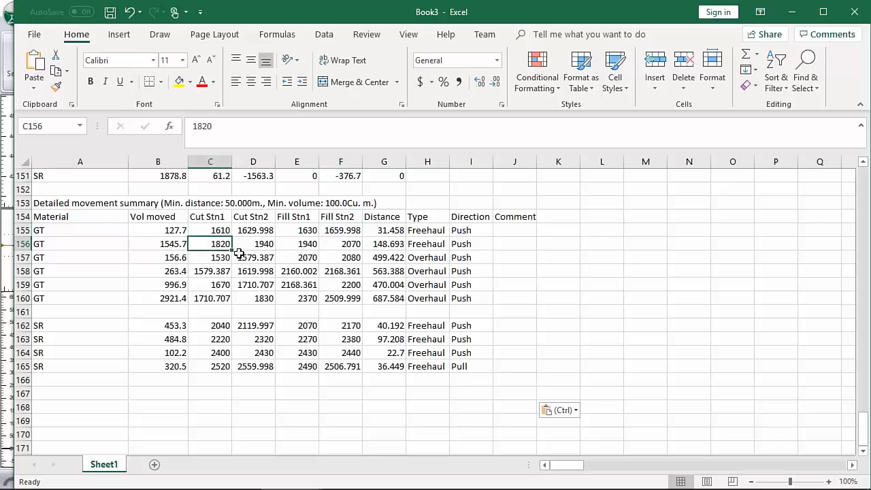
left_click(264, 245)
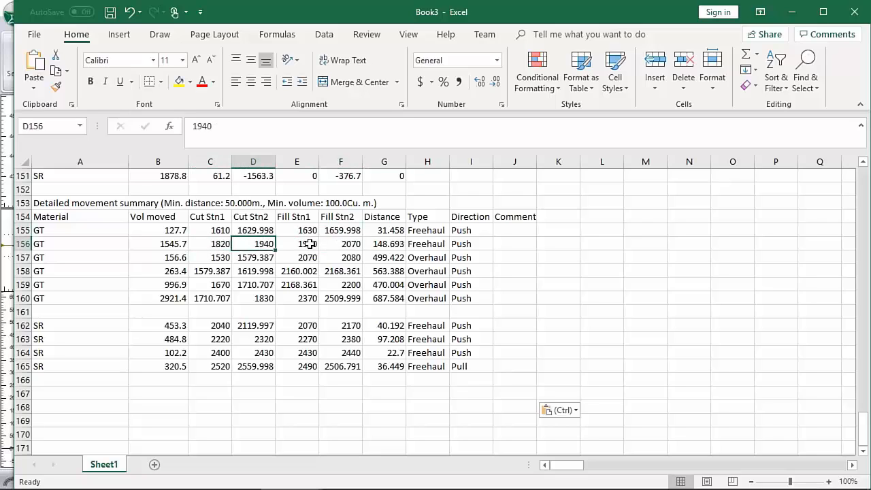
left_click(312, 245)
left_click(346, 242)
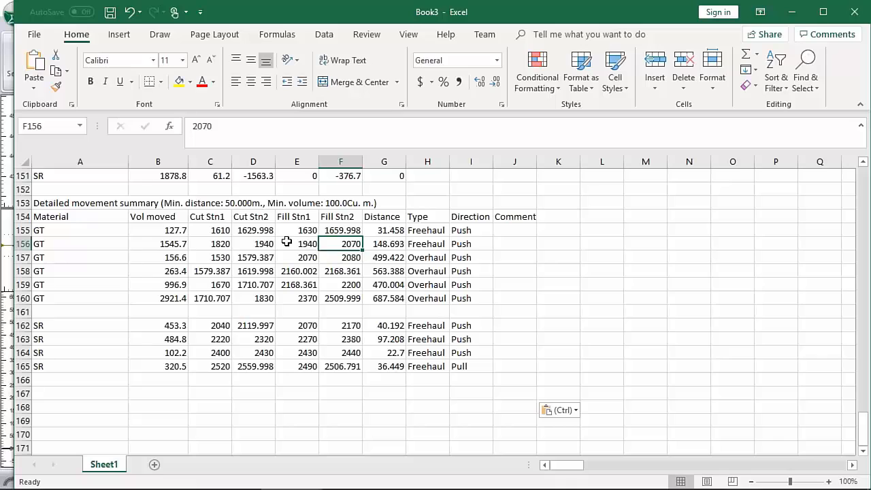
left_click(393, 243)
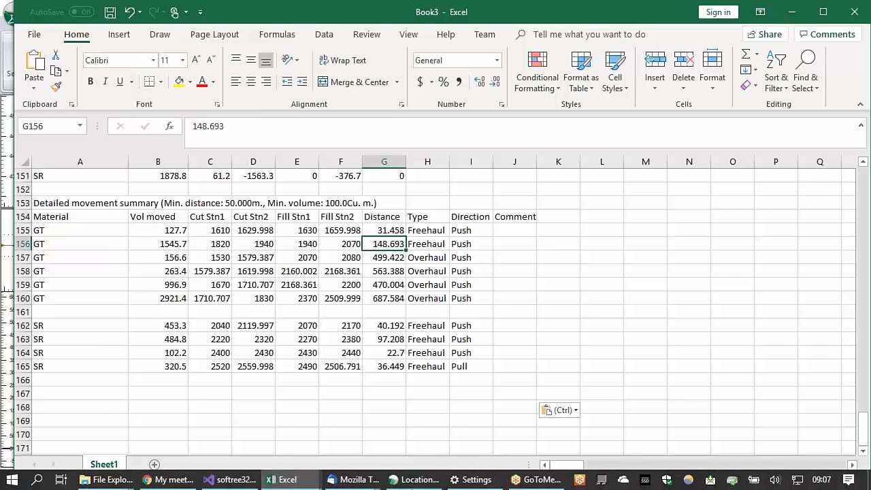
left_click(391, 484)
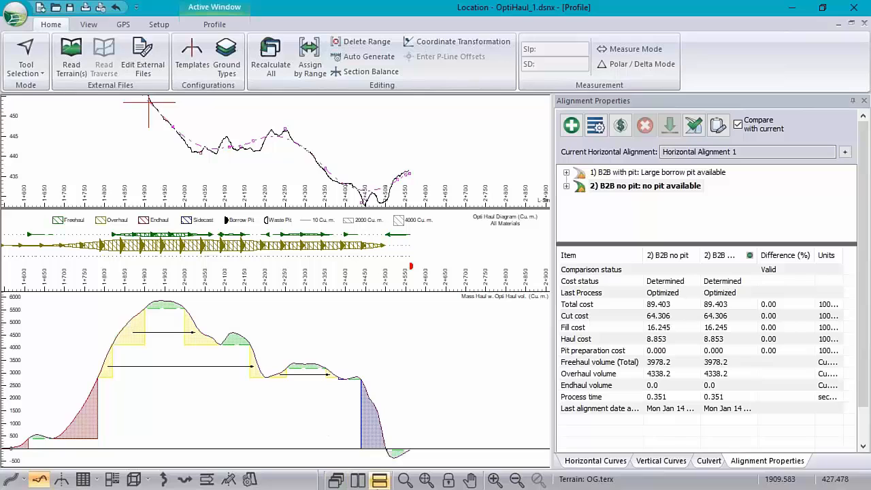
Switch to Excel and review the cost, volume and pit summaries of the no-pit haul data from row 130 down.
key("alt+Tab")
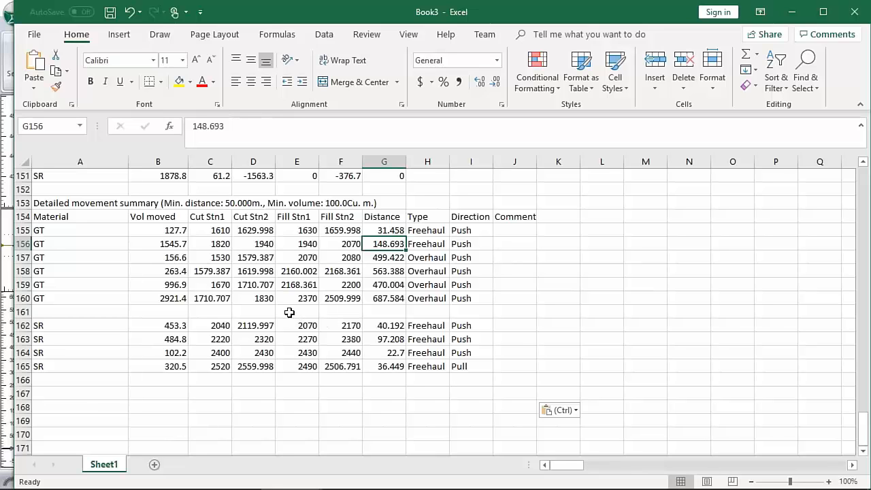
scroll(288, 307, "up", 5)
scroll(289, 306, "up", 10)
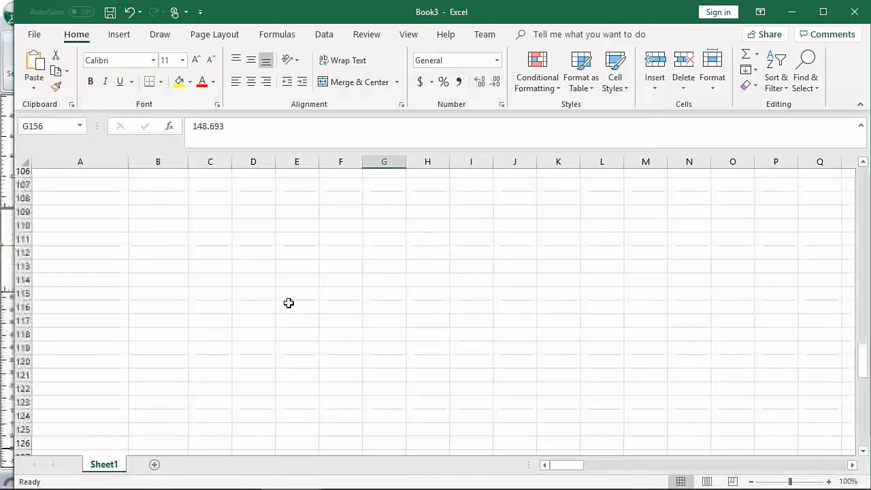
scroll(288, 303, "down", 8)
scroll(288, 301, "up", 1)
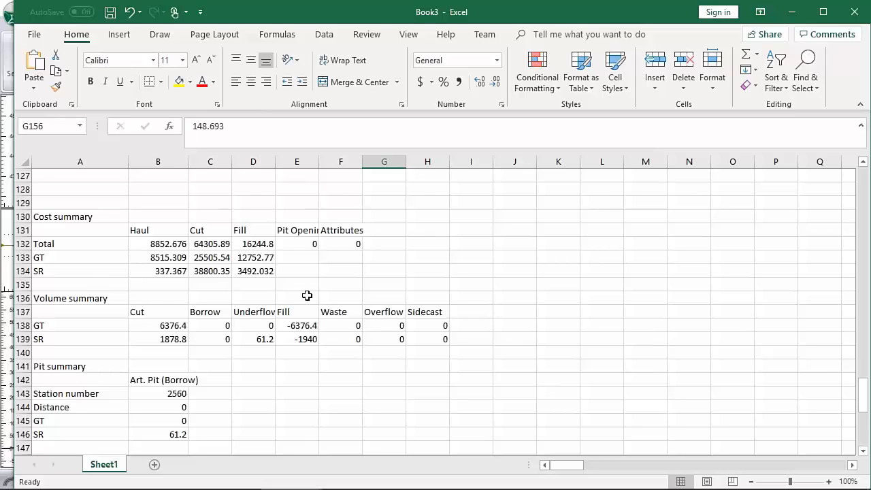
scroll(309, 297, "down", 1)
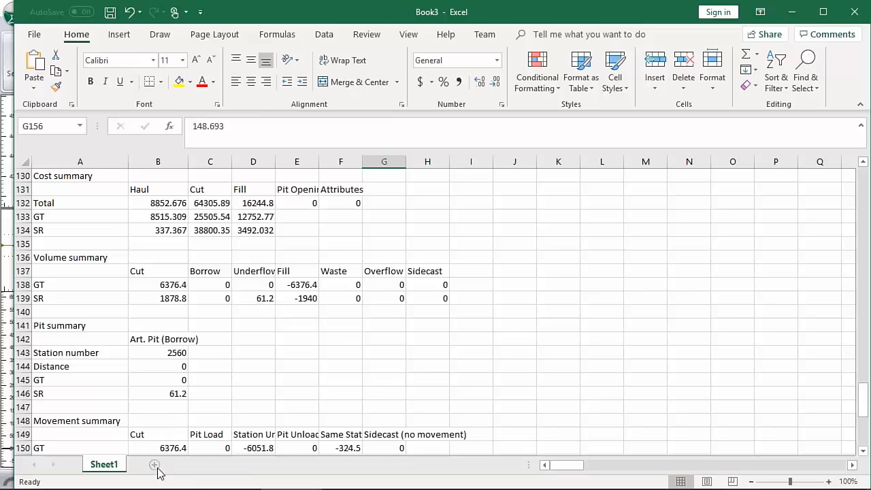
Add a blank worksheet to the workbook, and switch to Location to make the "B2B with pit" alignment current.
left_click(190, 464)
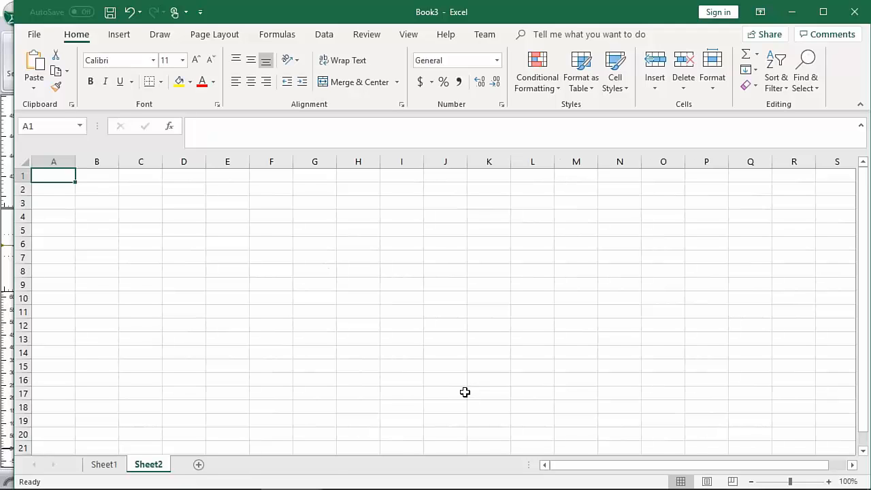
key("alt+Tab")
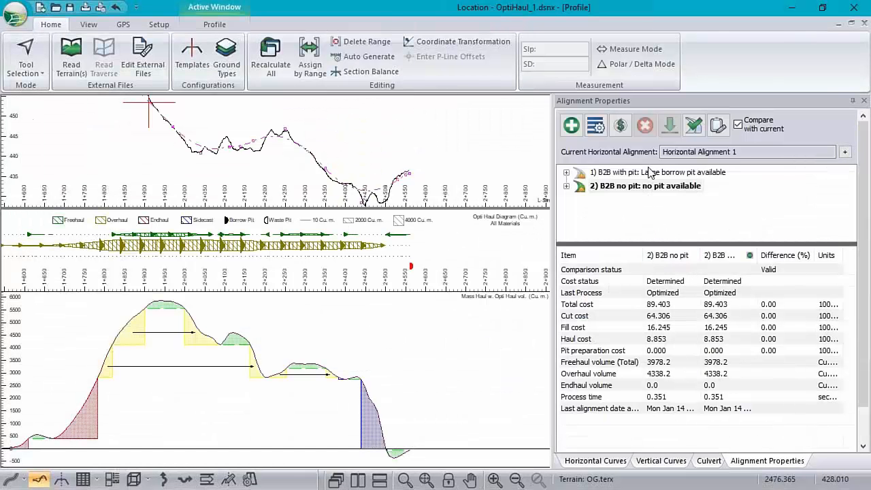
left_click(649, 172)
left_click(669, 126)
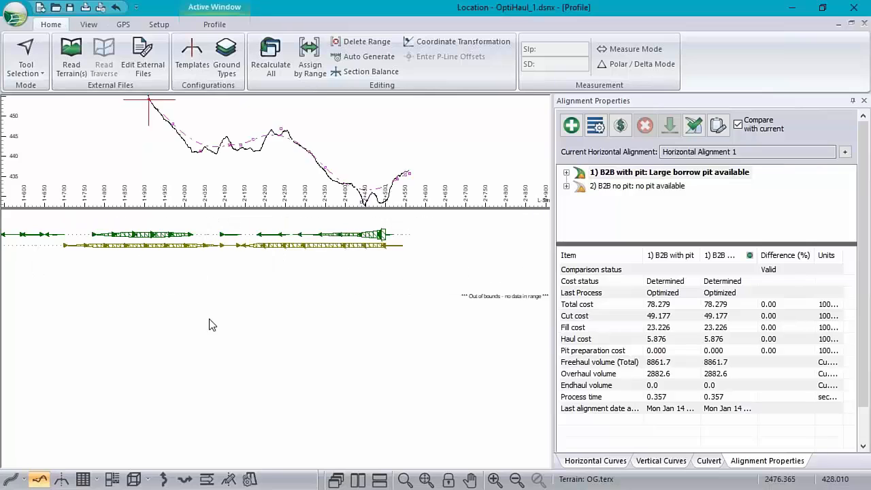
Copy the with-pit Opti Haul data to the clipboard with haul and other summaries, minimum volume 100.0 Cu. m. and distance 50.000 m.
right_click(246, 228)
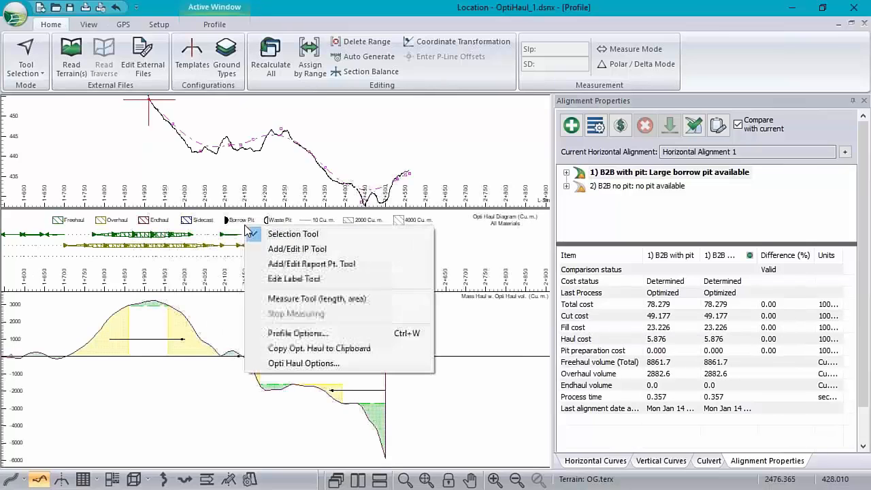
left_click(311, 347)
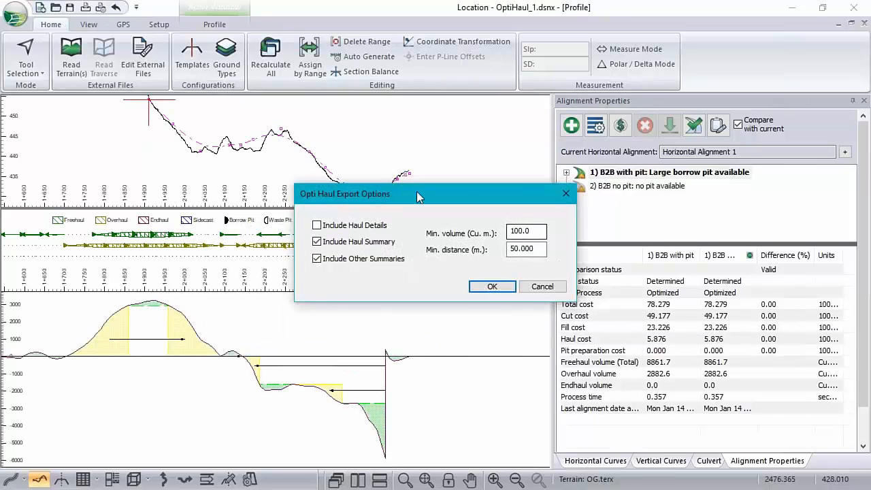
left_click(492, 287)
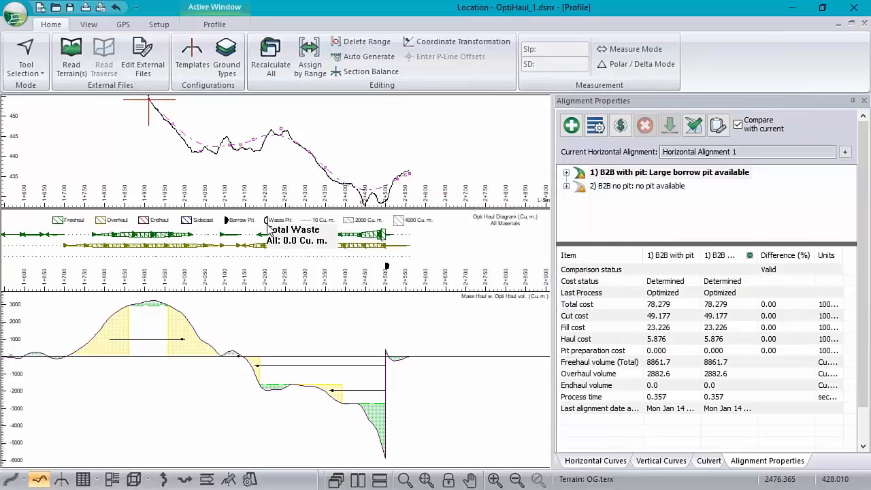
Paste the with-pit haul data into the blank Excel worksheet at cell A1 and widen column A to fit its labels.
key("alt+Tab")
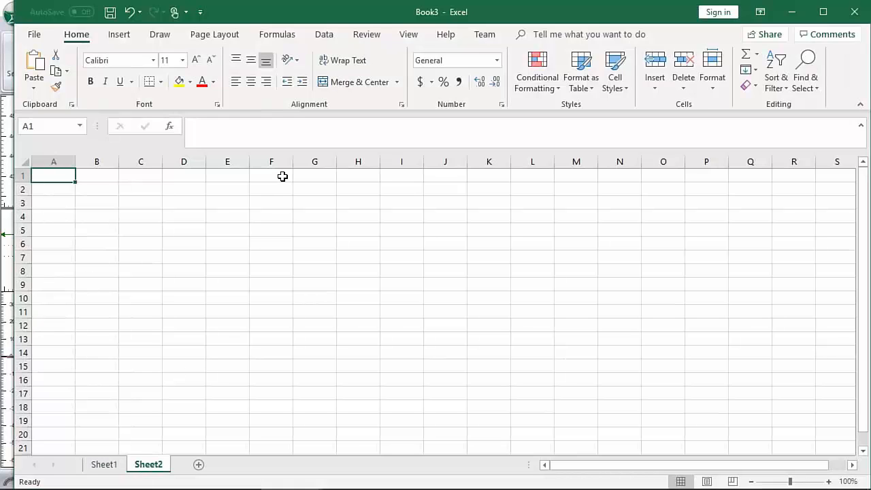
key("ctrl+v")
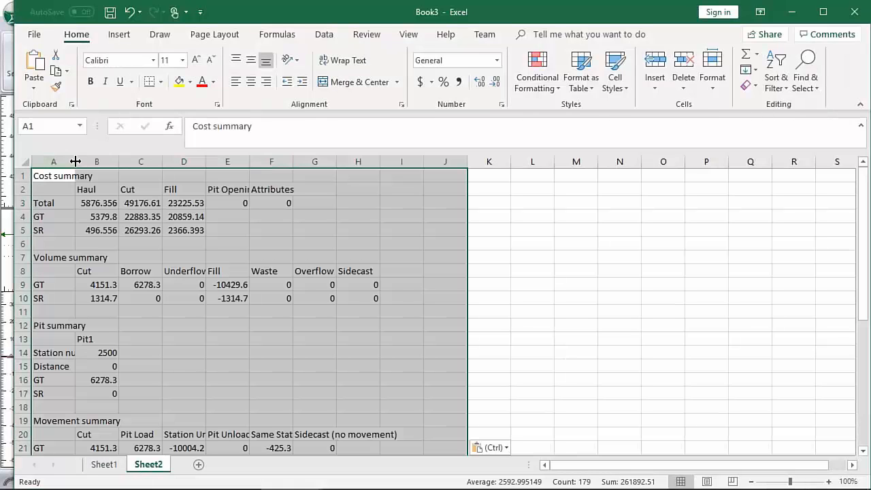
left_click_drag(75, 161, 184, 161)
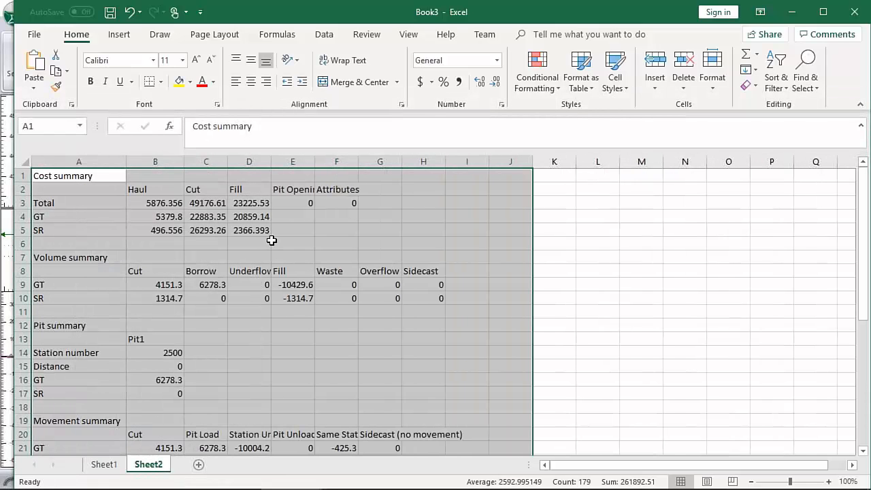
Examine the with-pit movement summaries and the Pit1 comments on the GT movements in rows 28, 30 and 32.
scroll(276, 239, "down", 3)
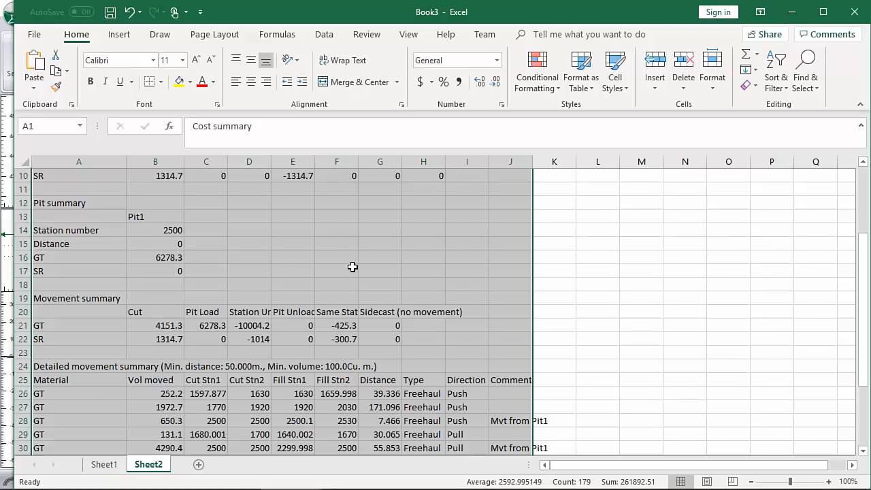
scroll(354, 266, "down", 4)
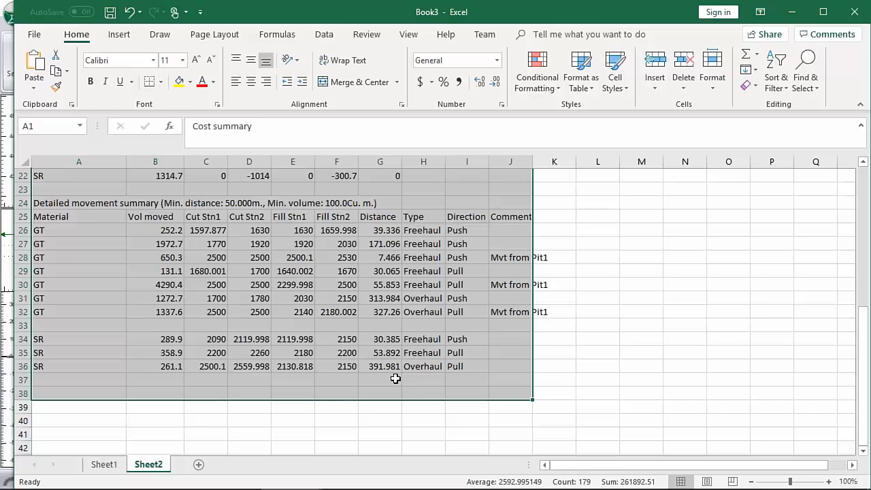
left_click(552, 219)
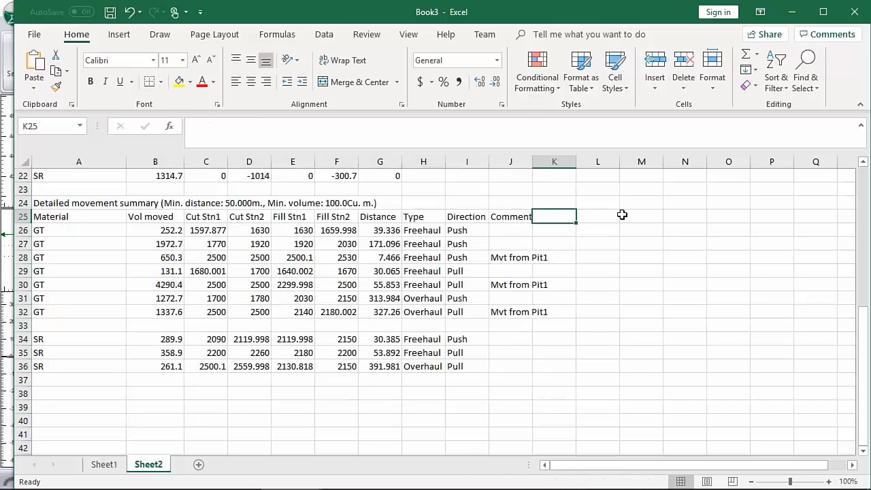
left_click(512, 258)
left_click(515, 288)
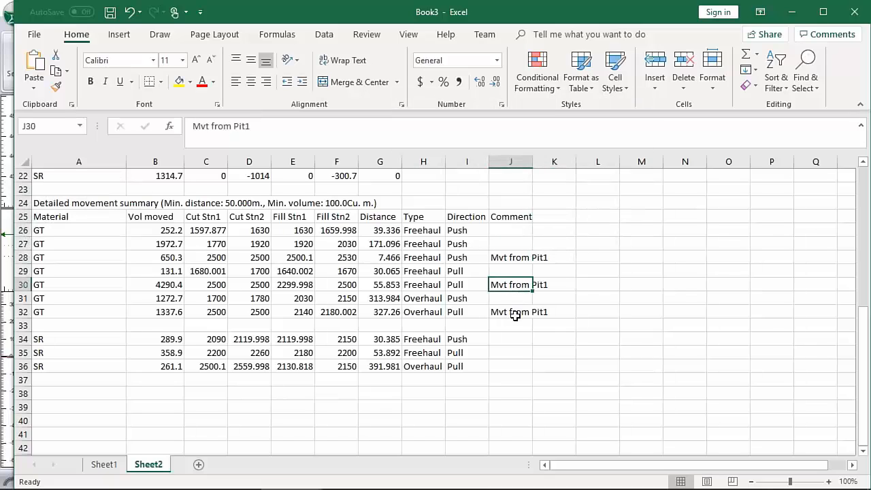
left_click(512, 314)
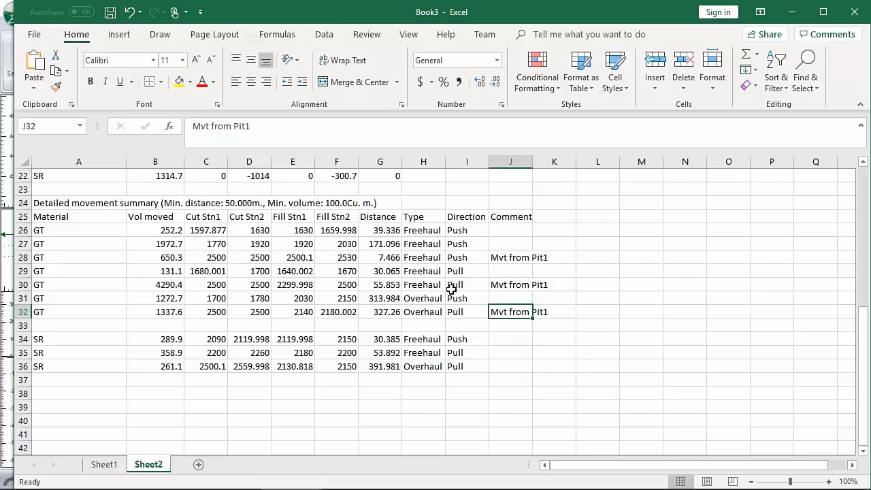
Compare the detailed movement summaries on Sheet1 and Sheet2, and return to Location.
left_click(103, 467)
scroll(292, 305, "down", 5)
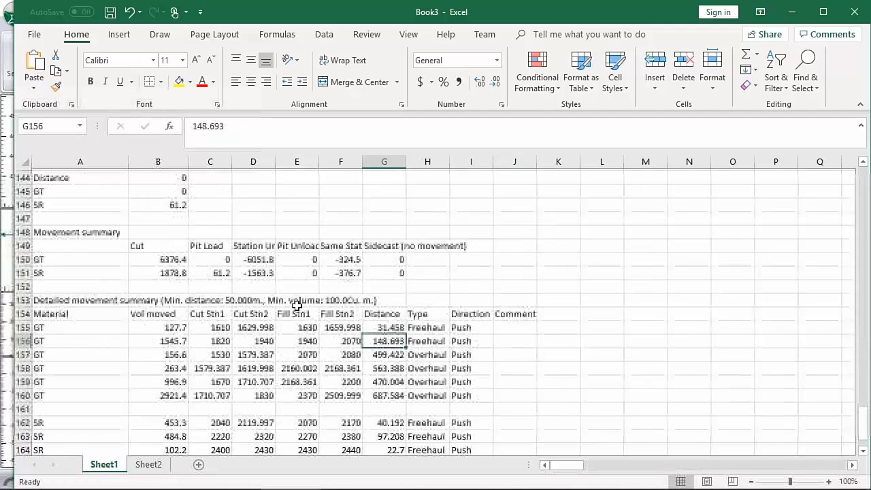
scroll(297, 305, "down", 2)
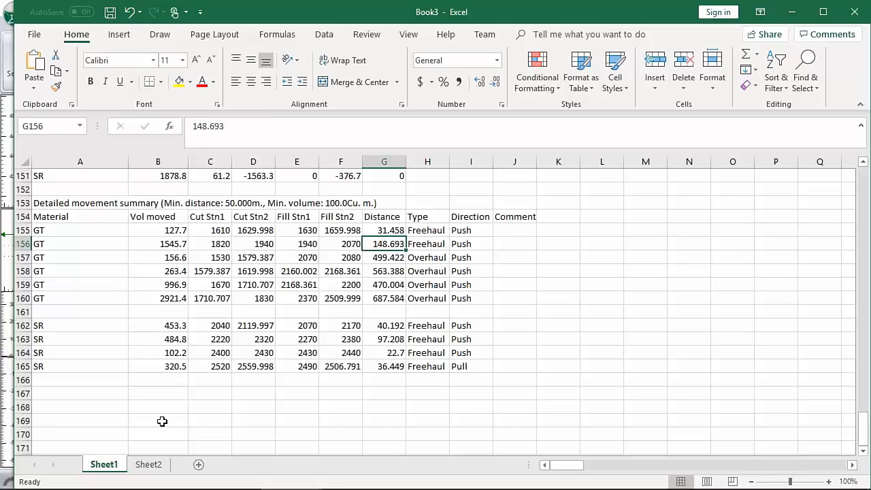
left_click(149, 464)
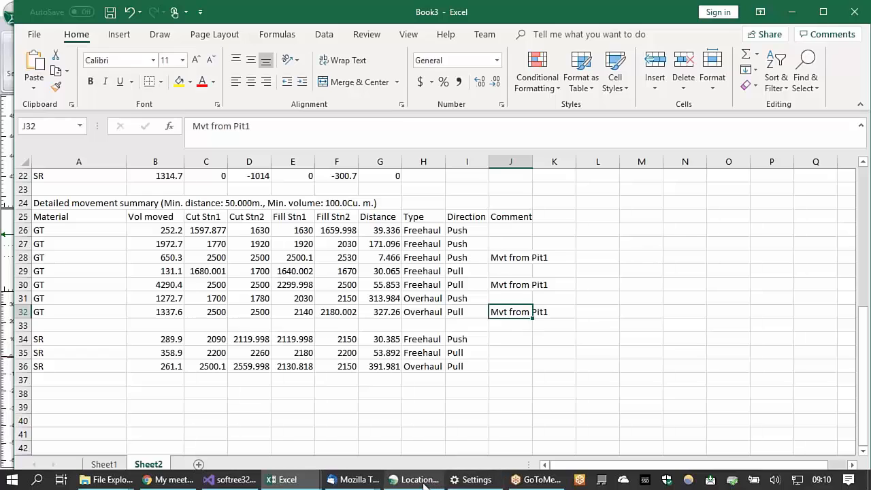
left_click(426, 482)
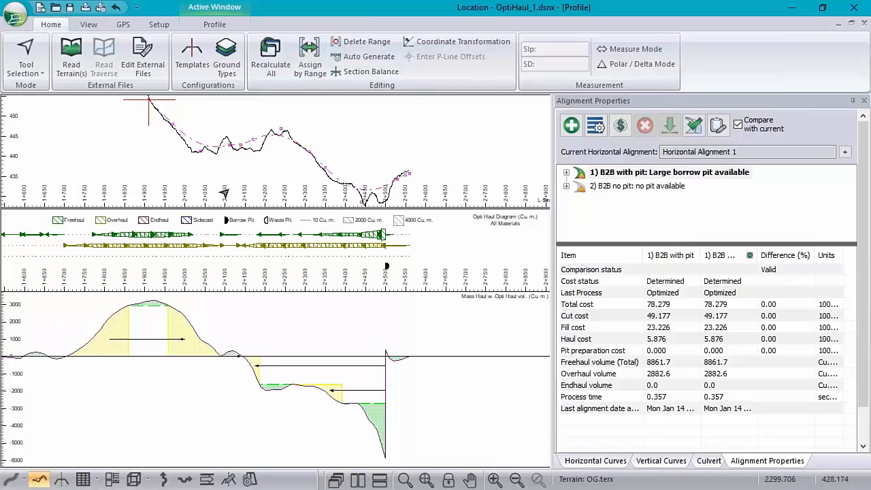
Check the print options for the profile and leave them without printing.
left_click(16, 16)
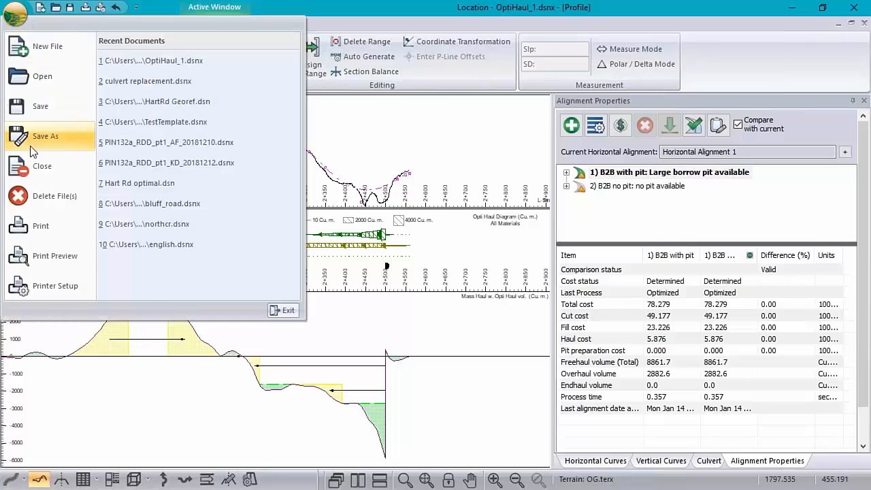
left_click(41, 226)
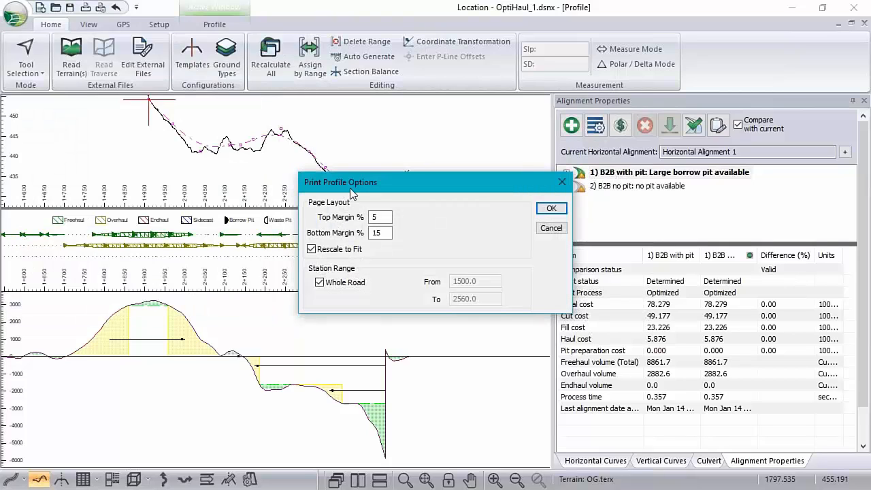
left_click(551, 228)
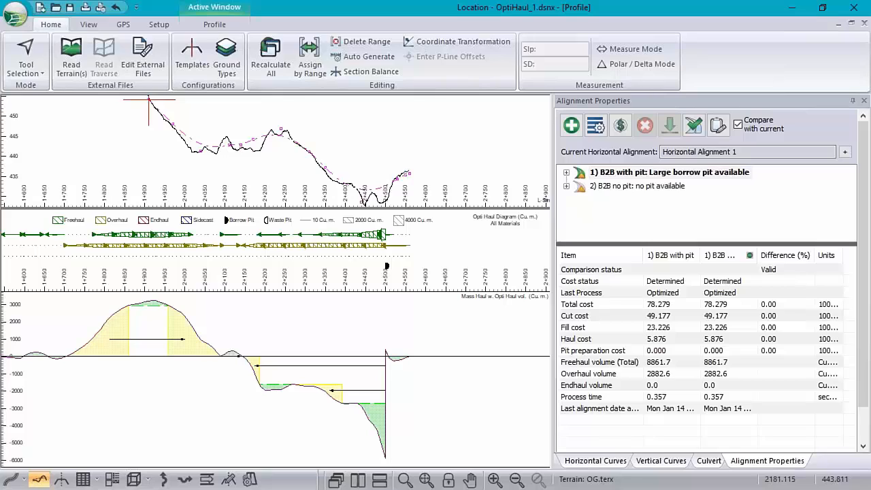
Open the Multi-Plot window and select the Default layout in the book.
mouse_move(257, 141)
left_click(112, 479)
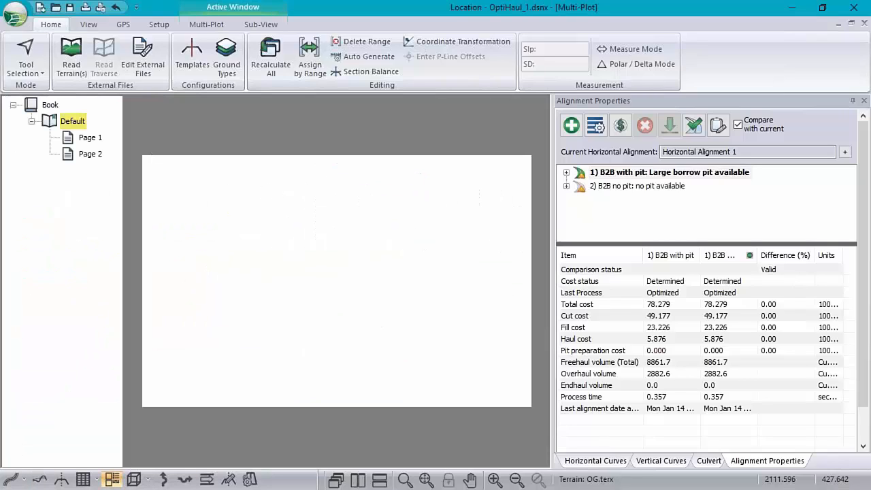
left_click(72, 121)
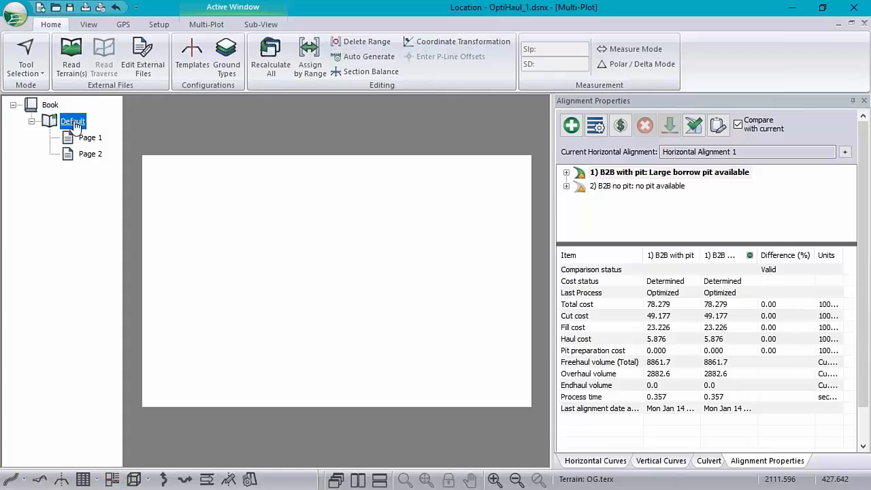
Add a Profile:1 sub-view to the Default layout, move it to the page's upper-left corner and stretch it down to the lower edge.
right_click(258, 179)
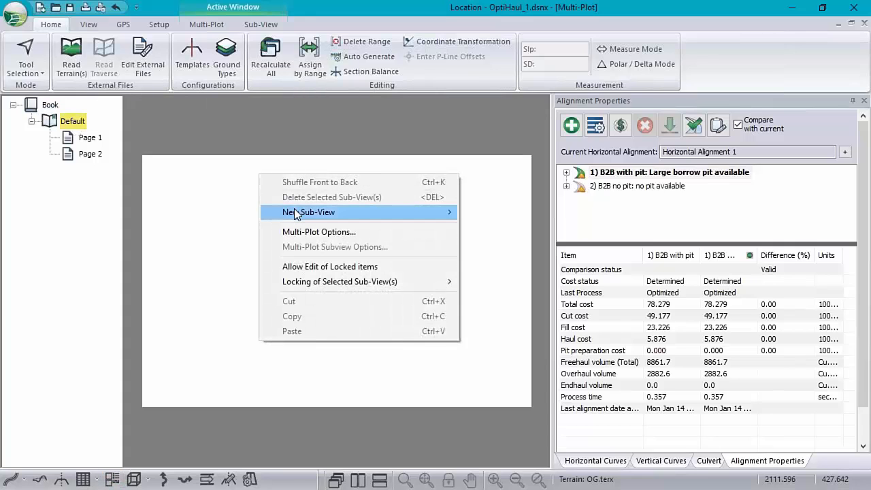
mouse_move(294, 213)
left_click(504, 227)
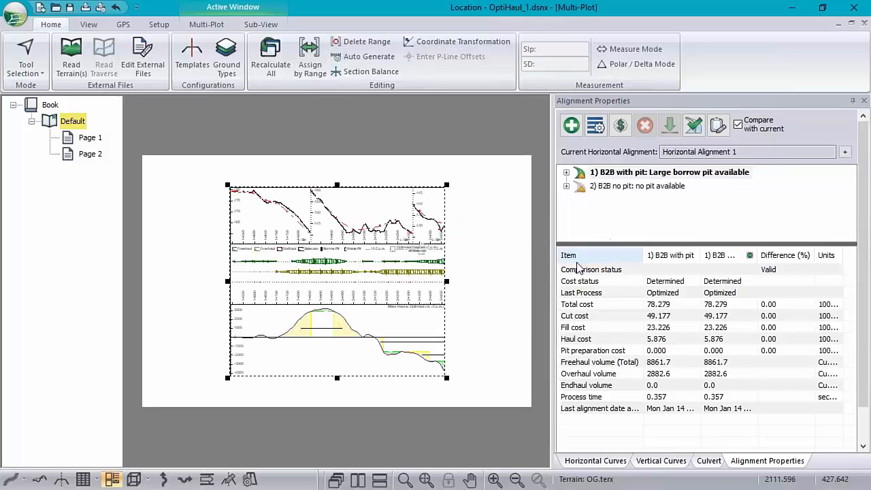
left_click_drag(422, 309, 351, 288)
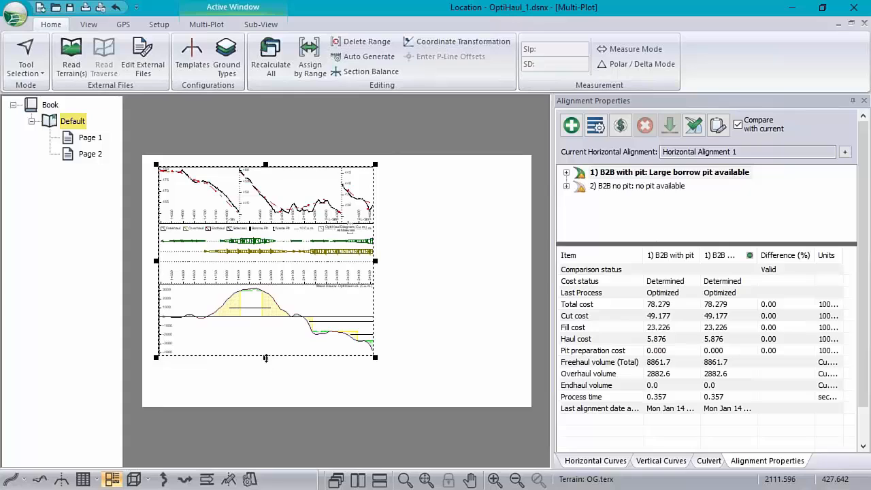
left_click_drag(266, 358, 262, 401)
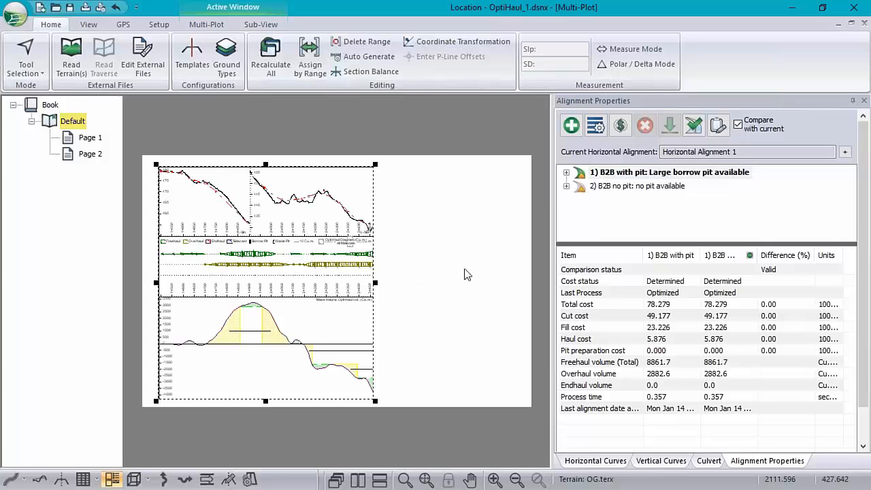
Add a rectangle sub-view with the user-defined text "Title Info", shrink it and move it to the page's lower-right corner.
right_click(432, 218)
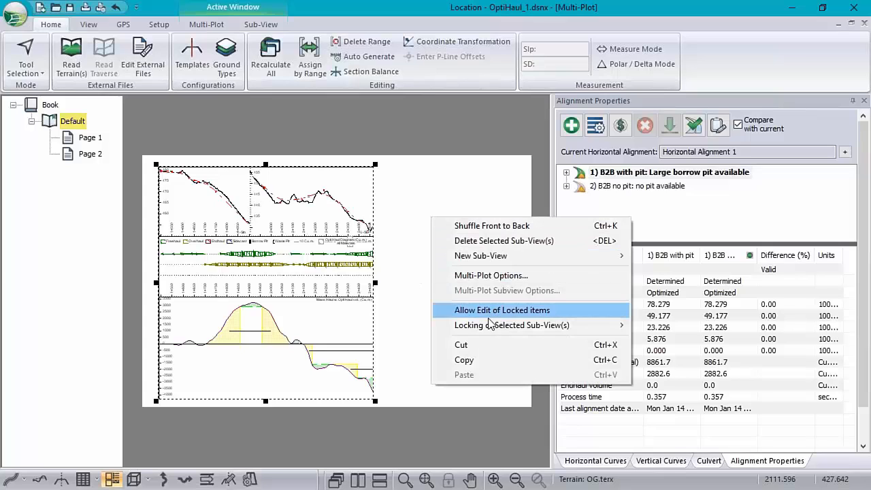
mouse_move(493, 260)
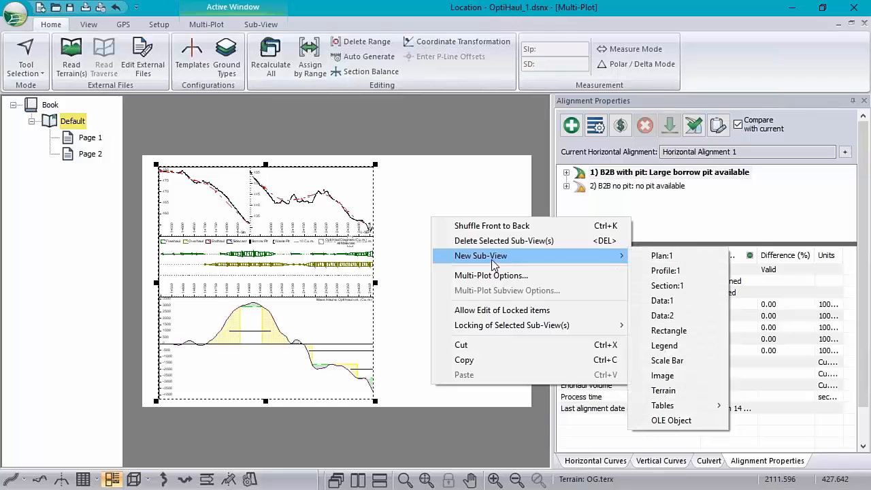
left_click(668, 332)
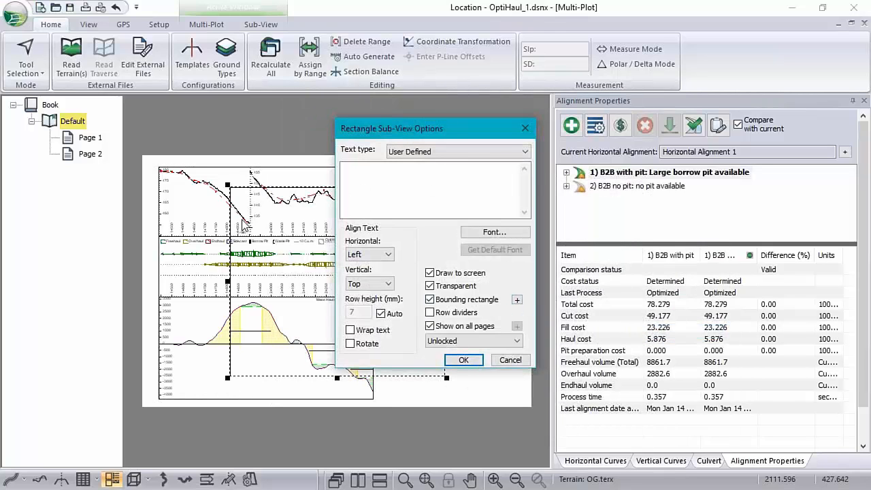
left_click(360, 178)
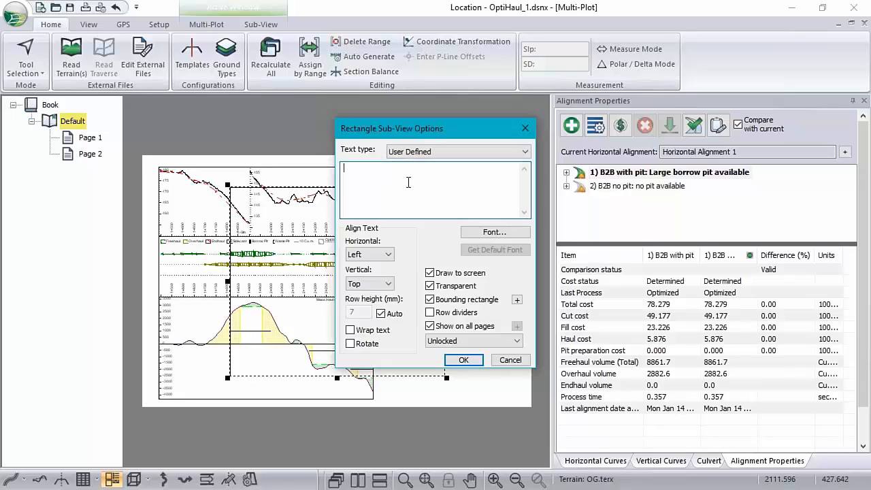
left_click(525, 151)
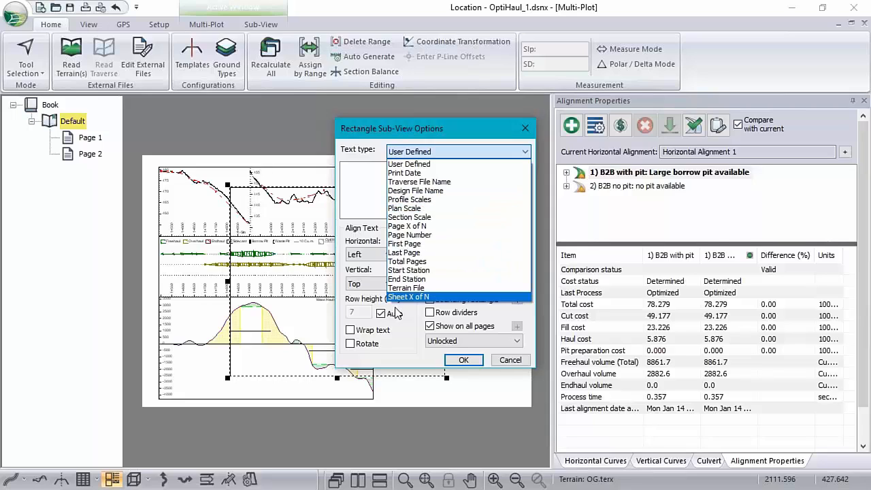
left_click(354, 177)
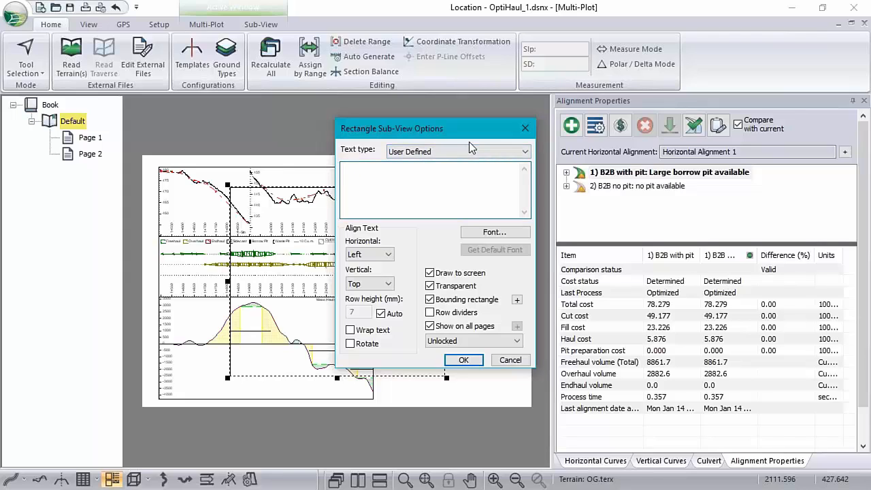
type("Title Info")
left_click(506, 235)
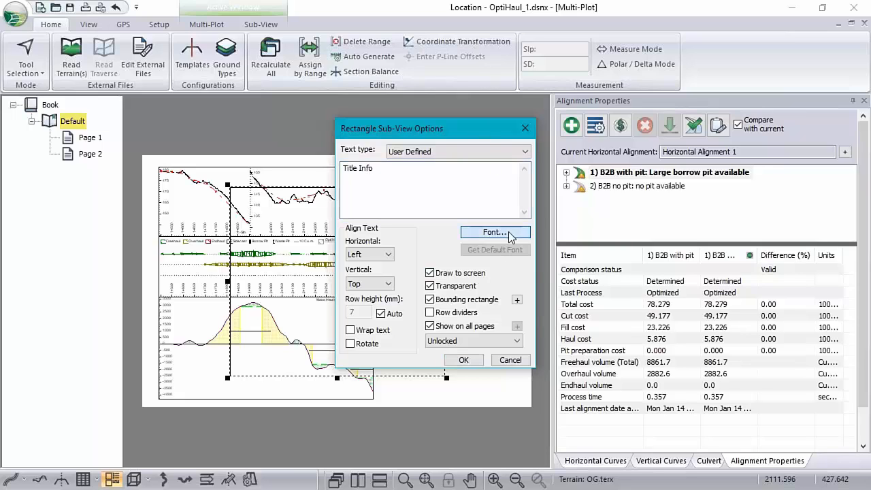
left_click(494, 225)
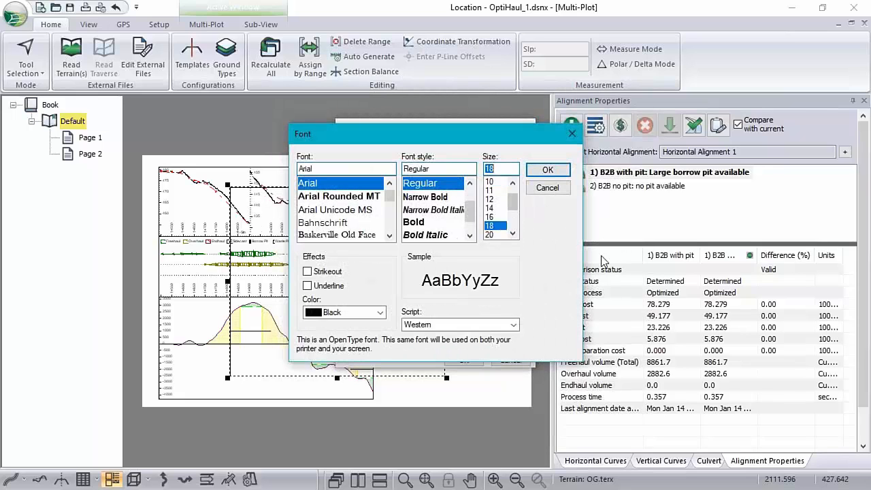
left_click(558, 183)
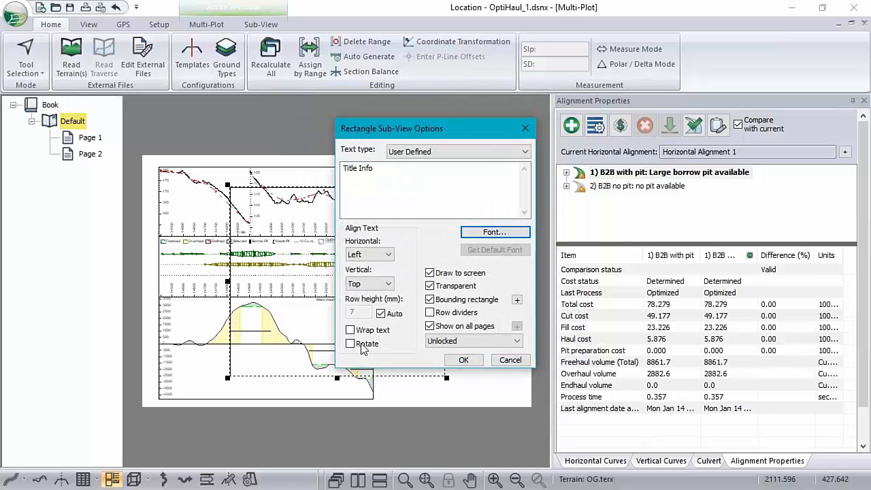
left_click(468, 360)
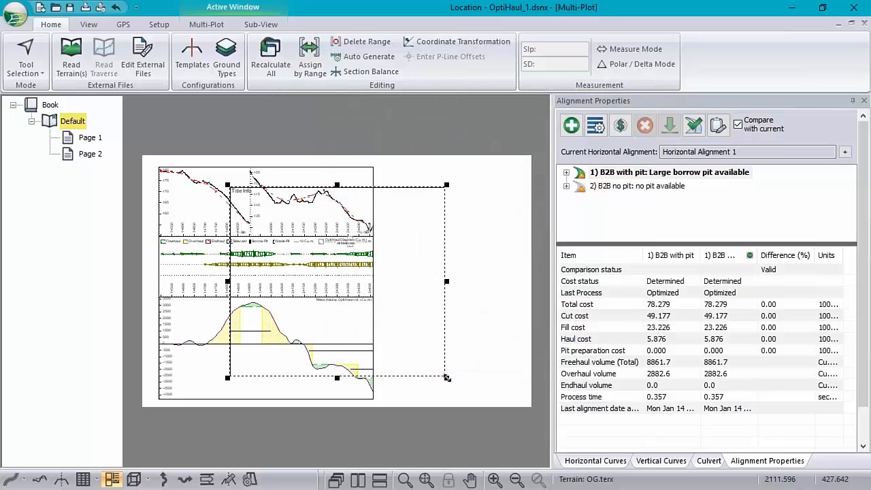
left_click_drag(446, 377, 315, 221)
left_click_drag(276, 202, 472, 377)
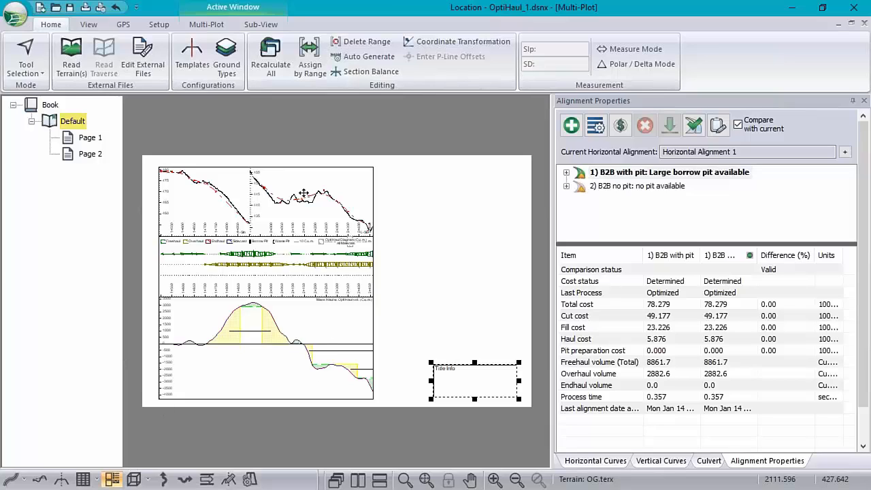
Review Page 1 and Page 2 of the Default chapter and check the profile sub-view's options without changing them.
left_click(90, 138)
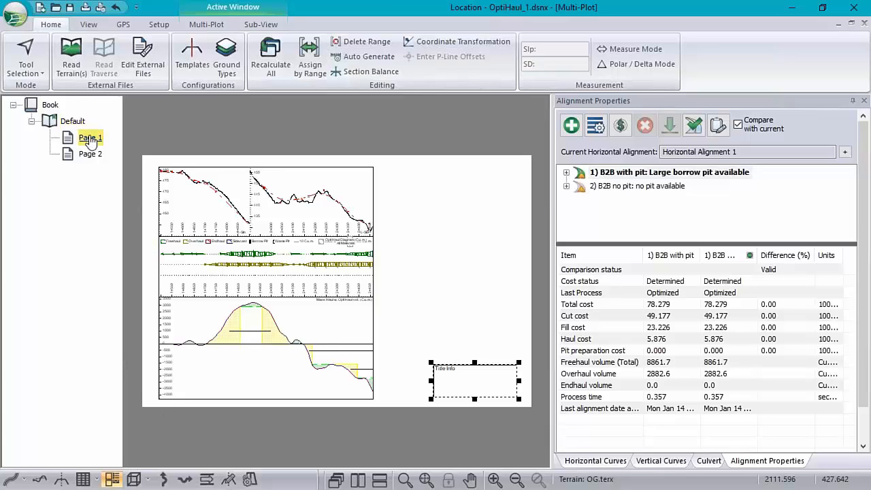
left_click(90, 155)
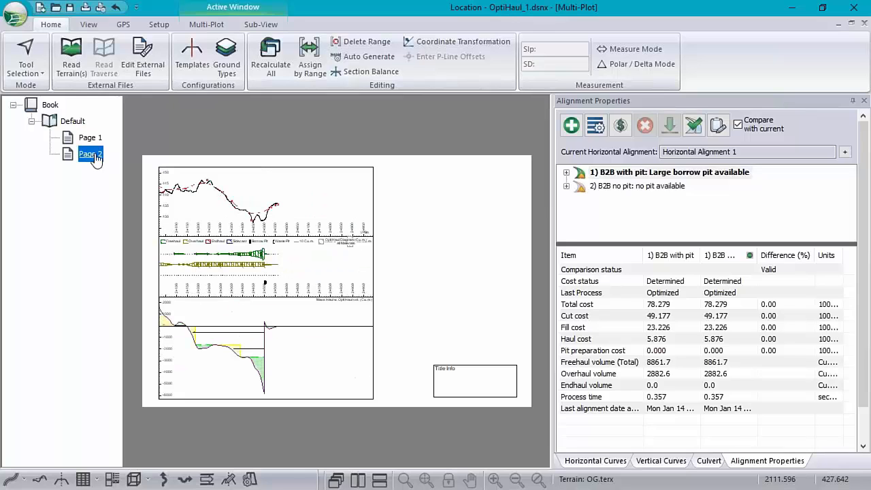
double_click(331, 235)
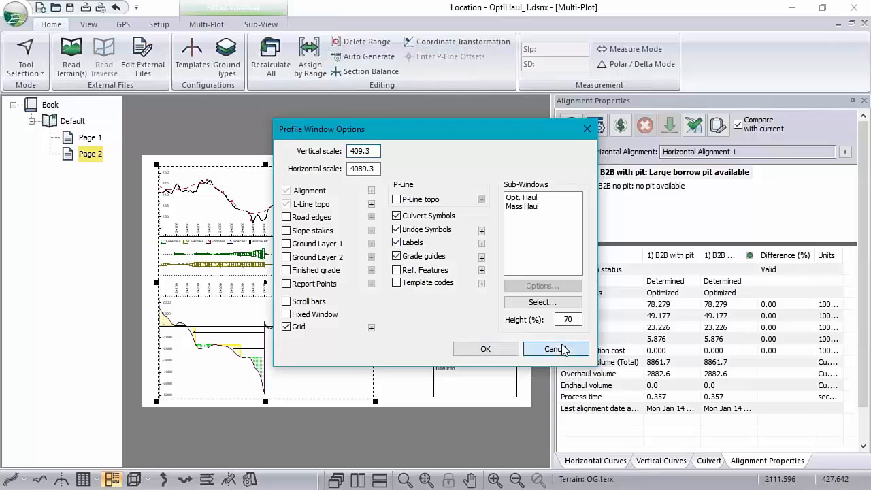
left_click(553, 347)
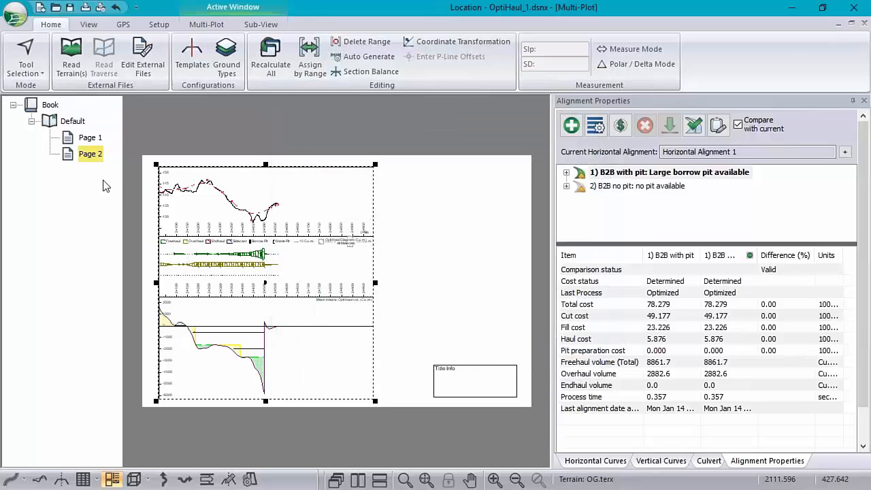
Check the Default chapter's available commands and the page sizes offered for the Multi-Plot book.
right_click(71, 121)
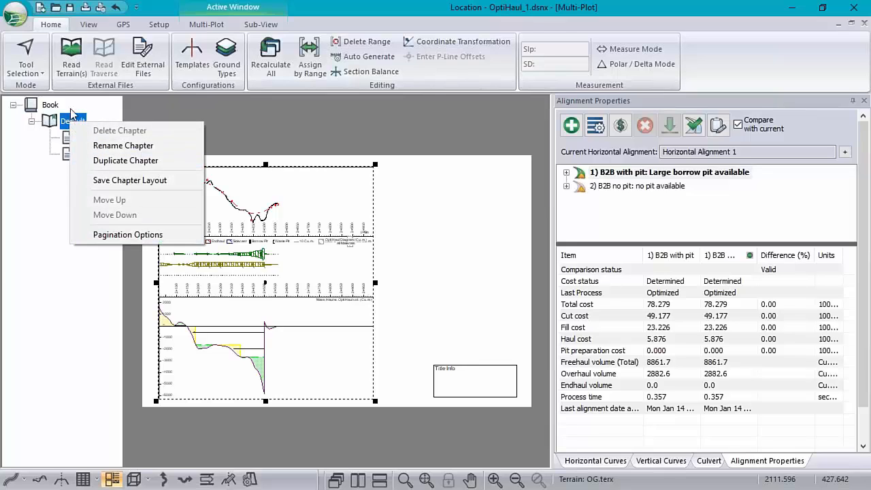
left_click(213, 27)
left_click(213, 28)
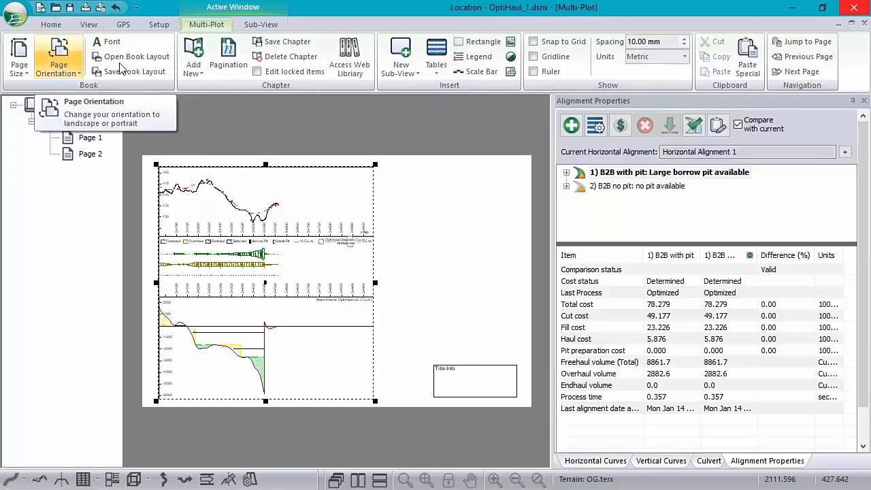
left_click(20, 61)
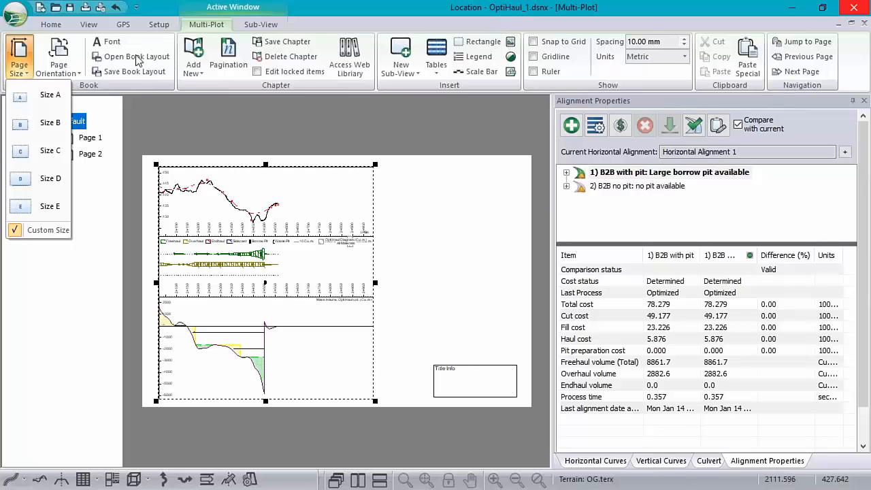
Set the Default chapter's pagination to a fixed road length of 800 per page and review both pages.
left_click(229, 55)
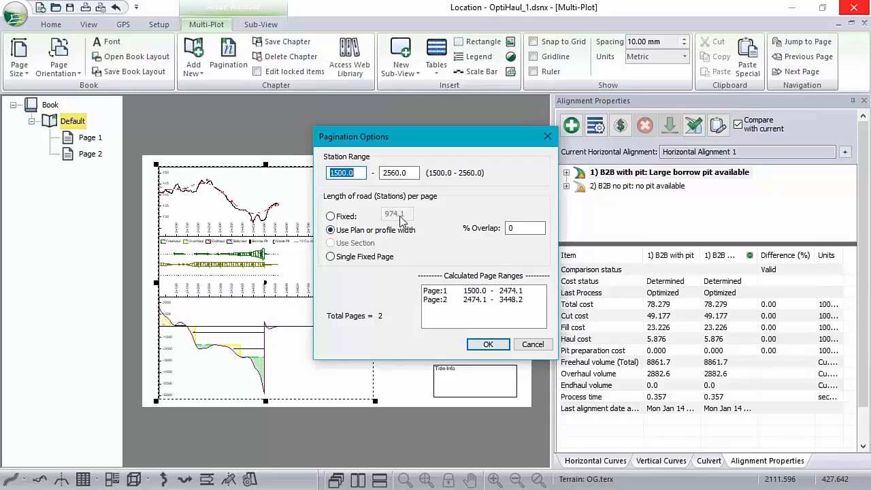
left_click(367, 231)
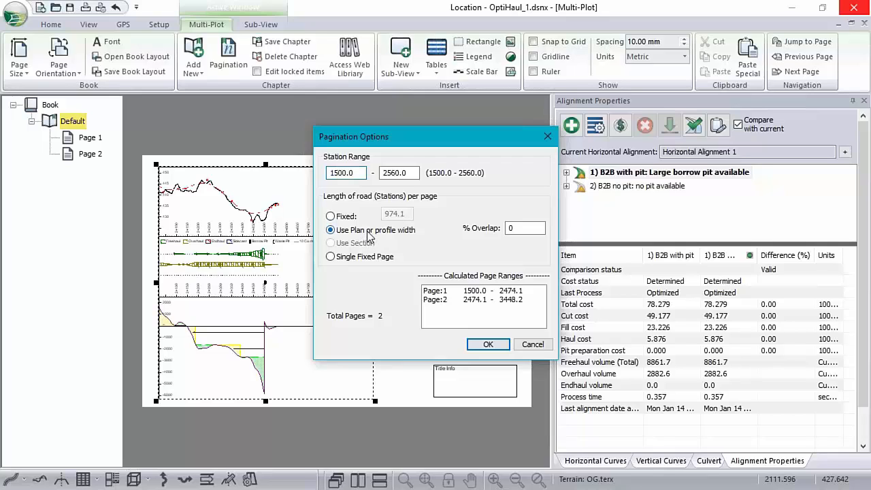
left_click(330, 216)
left_click(409, 215)
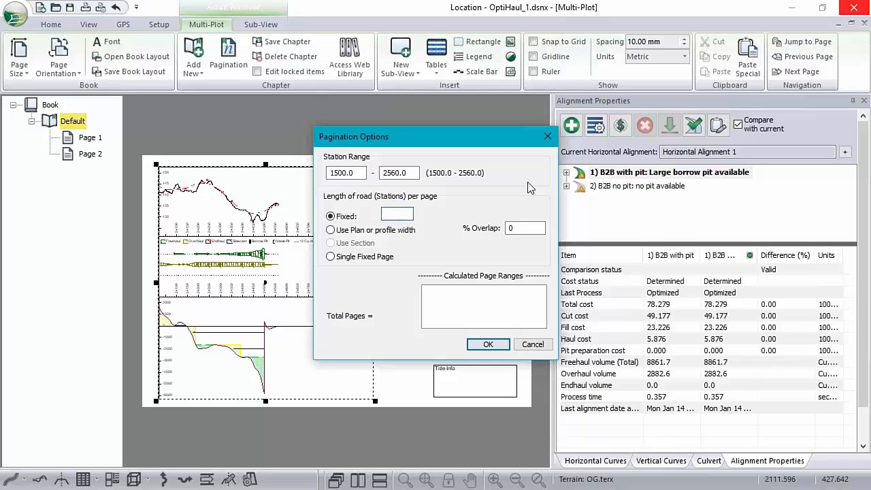
type("800")
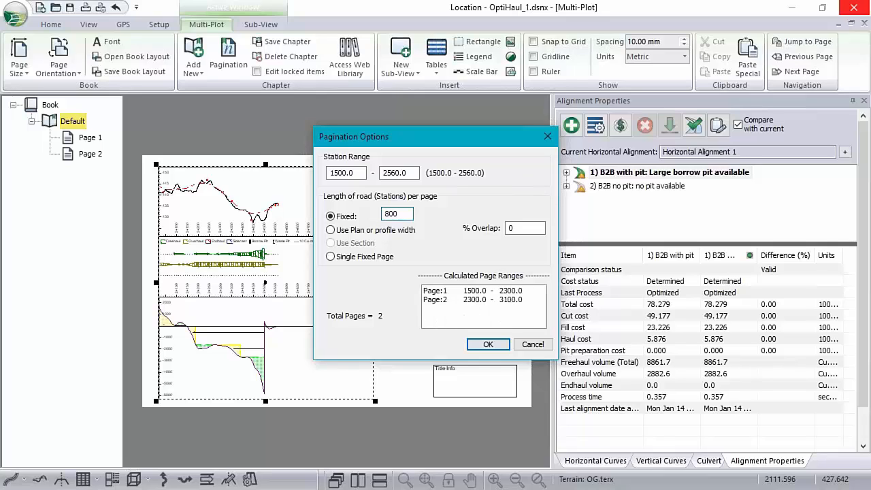
left_click(486, 344)
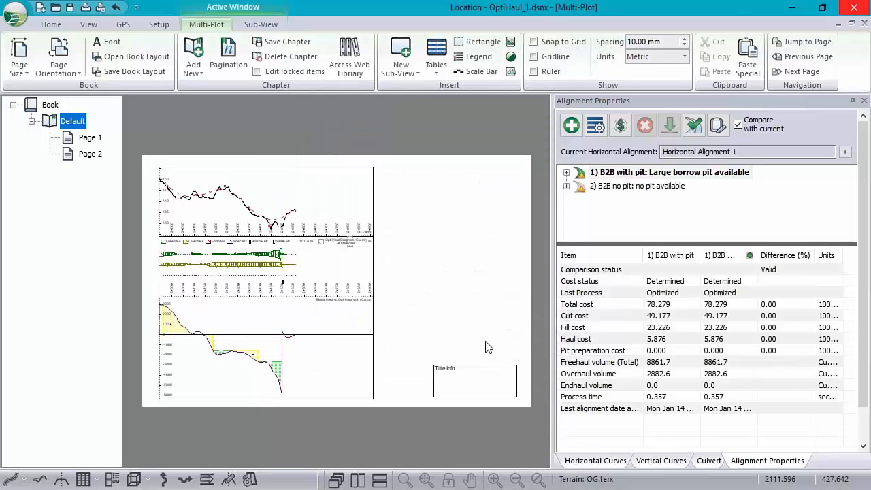
left_click(90, 137)
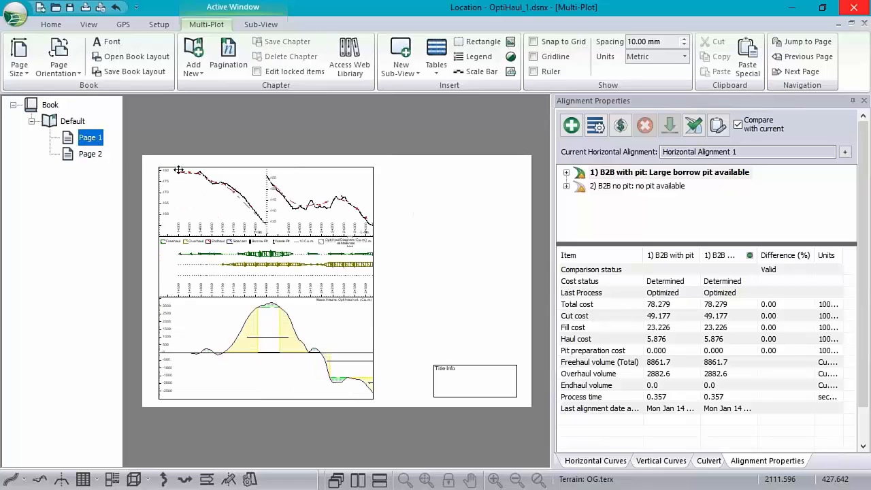
left_click(91, 155)
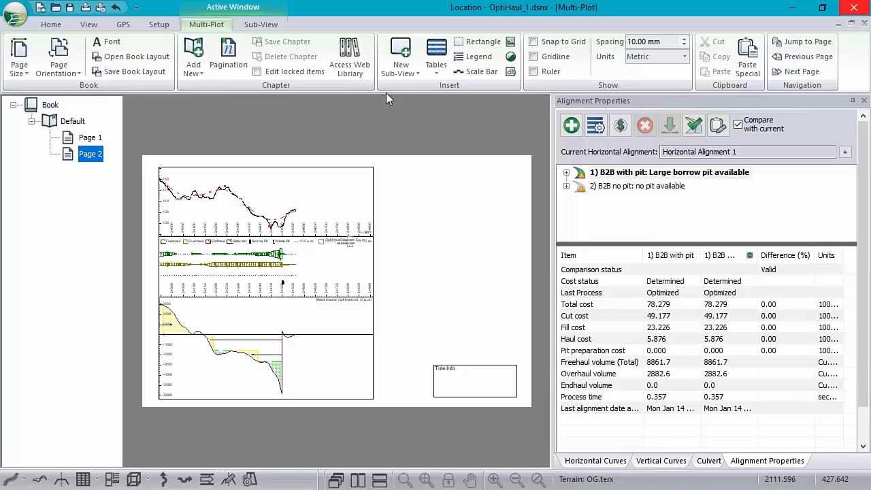
Check how the Multi-Plot book is saved as a .blt layout template, trying K2.blt as the file name, and leave without saving.
left_click(49, 107)
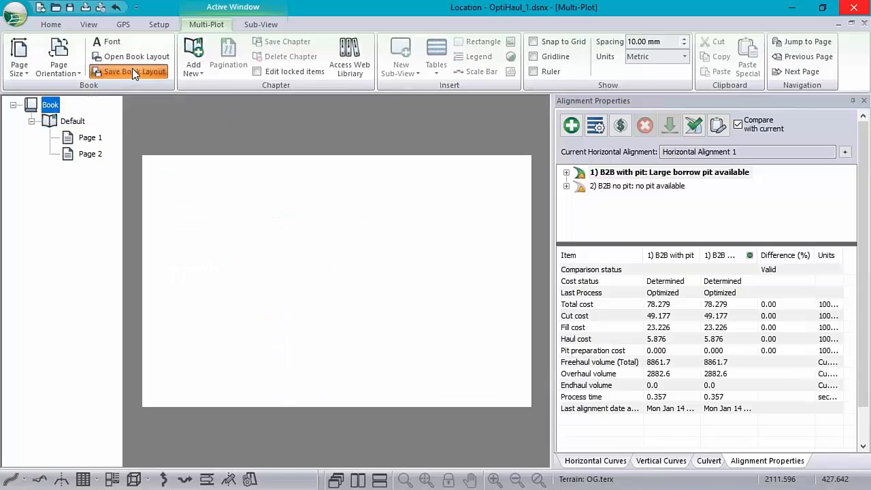
left_click(133, 71)
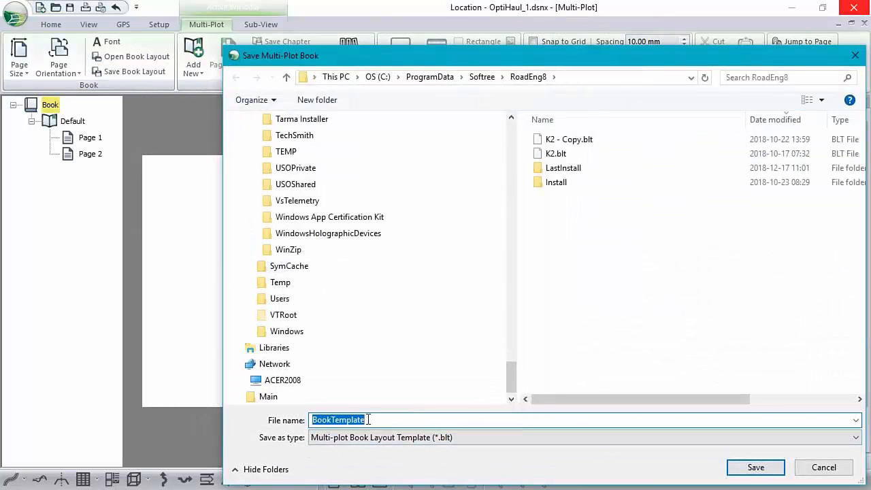
left_click(563, 154)
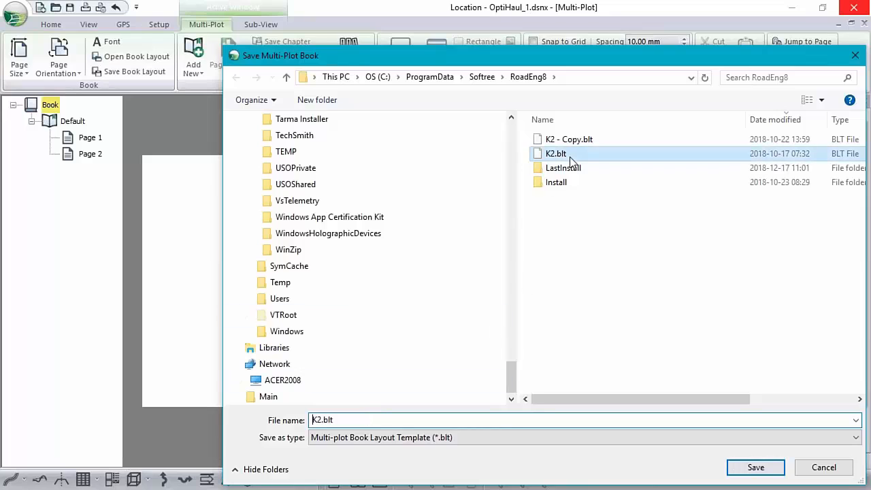
left_click(825, 468)
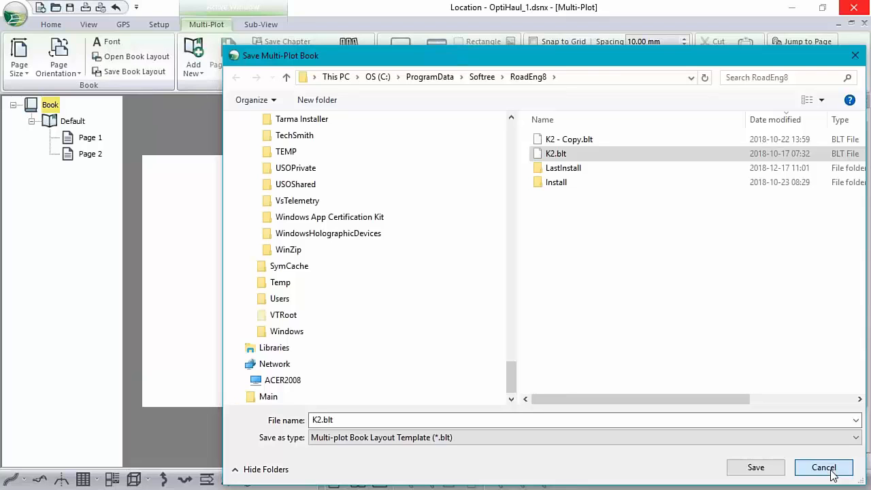
left_click(823, 467)
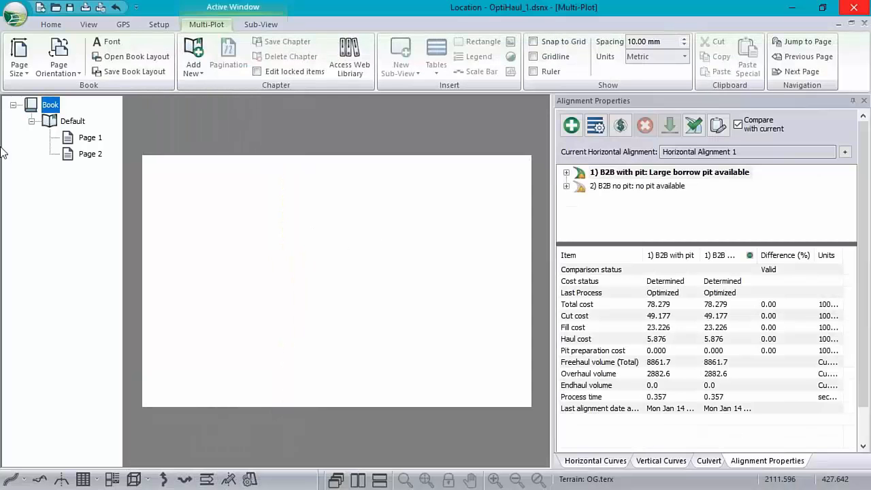
Review the Title Info box and haul diagrams on the Default layout and on both of its pages.
left_click(72, 121)
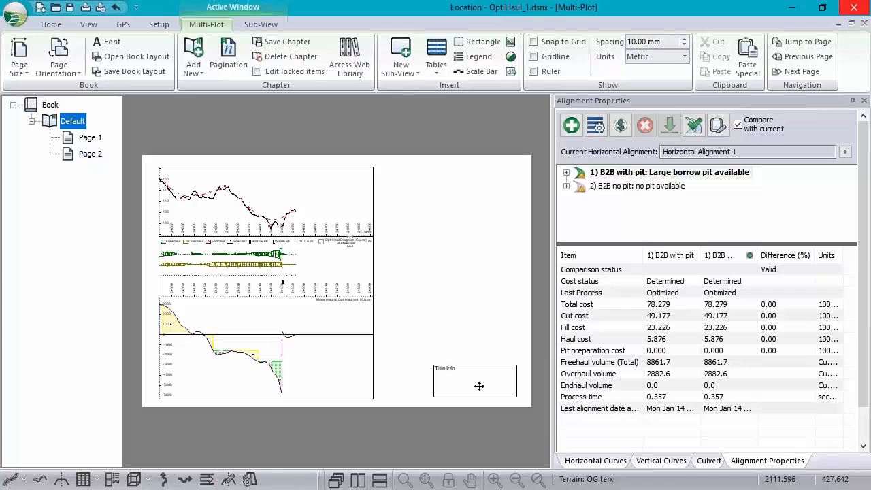
left_click(90, 138)
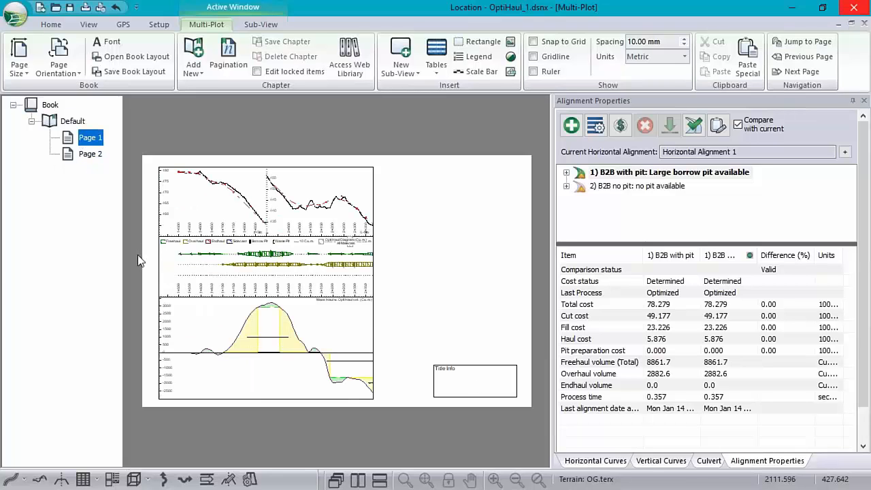
left_click(91, 154)
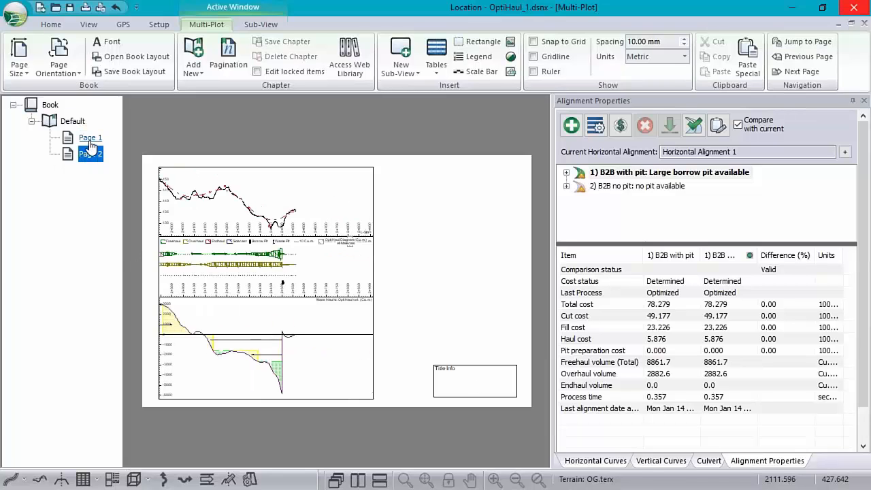
Add a Scale Bar sub-view to Page 1 of the Default chapter.
left_click(91, 137)
right_click(418, 225)
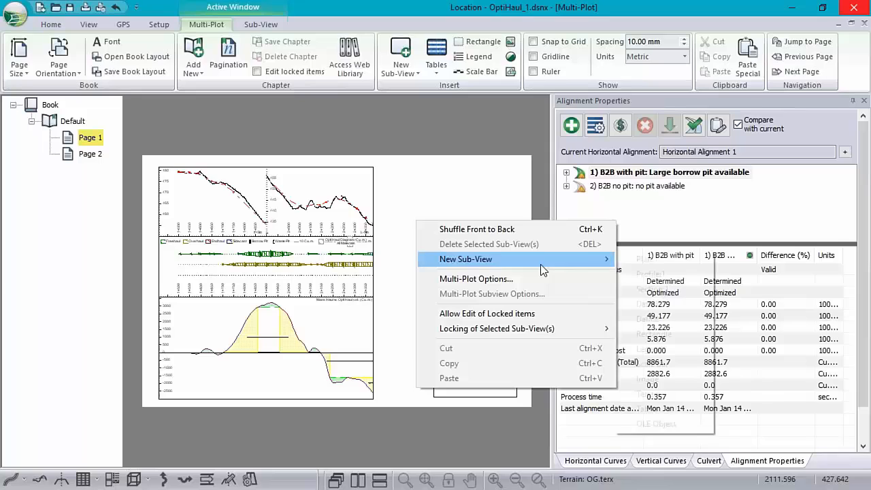
mouse_move(541, 265)
left_click(669, 363)
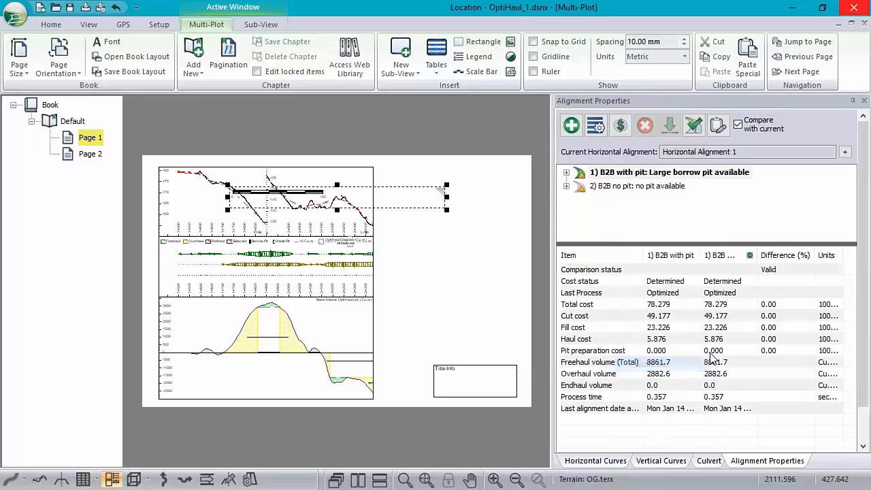
Narrow the Scale Bar sub-view to about half its width and place it in Page 1's blank upper-right area, beside the profile diagram.
left_click_drag(299, 197, 357, 257)
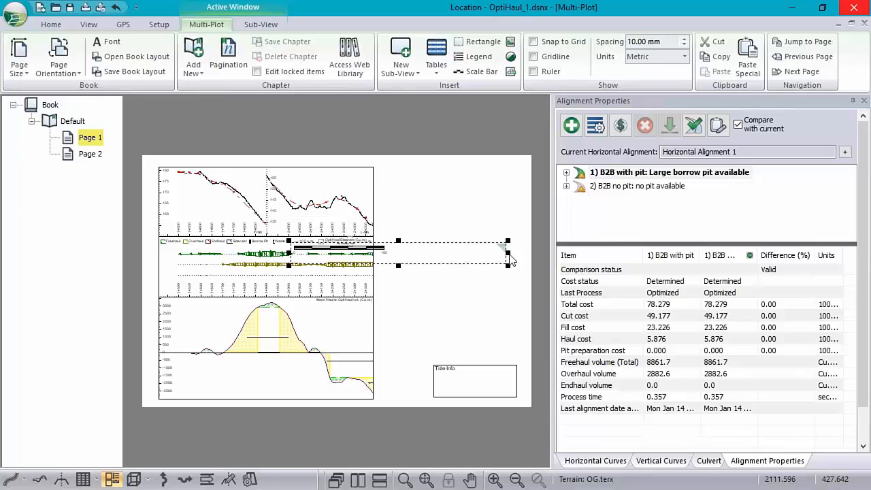
left_click_drag(508, 252, 399, 252)
left_click_drag(323, 262, 432, 189)
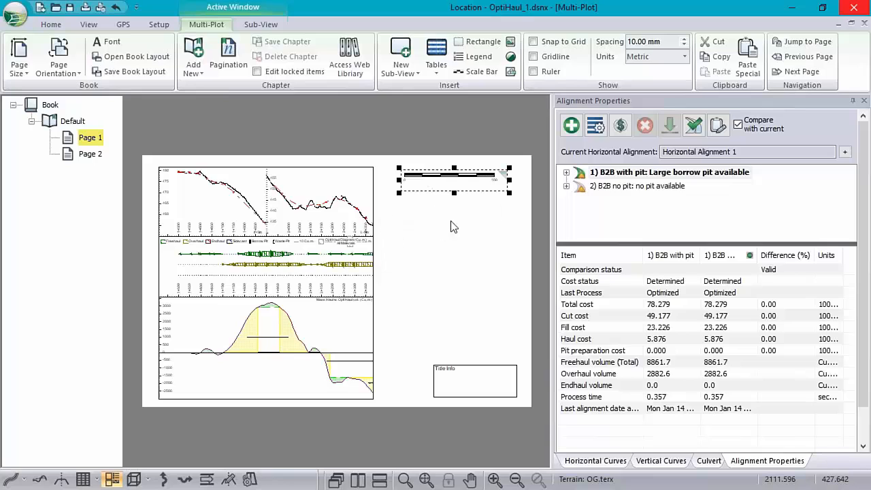
Check Page 2, Page 1 and the Default chapter layout to compare where the Scale Bar appears.
left_click(89, 155)
left_click(91, 138)
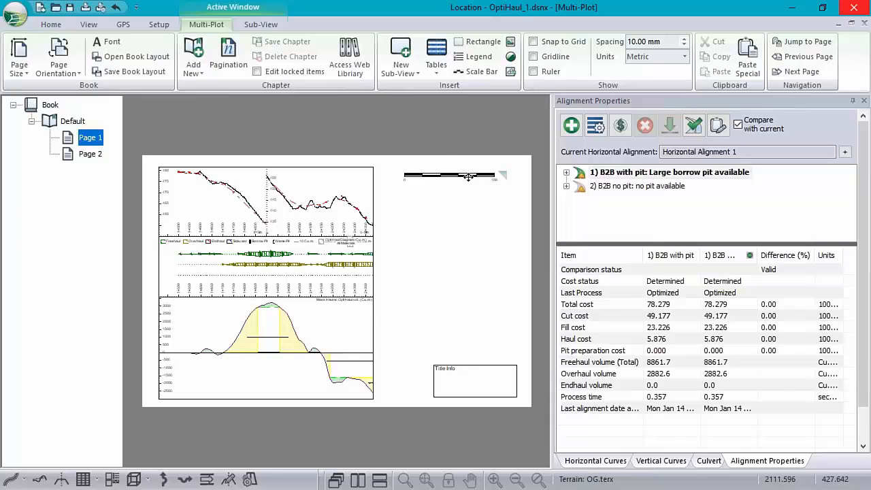
left_click(66, 121)
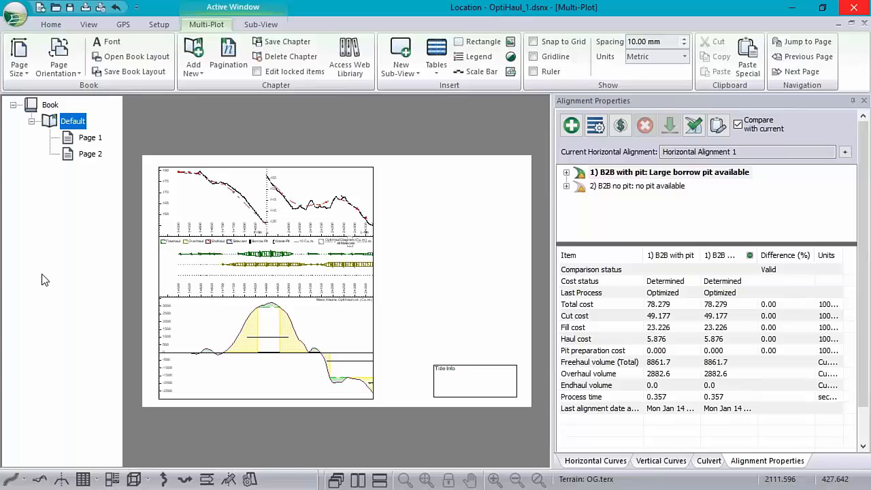
Review the commands available for the Default chapter and for the whole book, including Add Chapter, and return to Page 1.
right_click(74, 121)
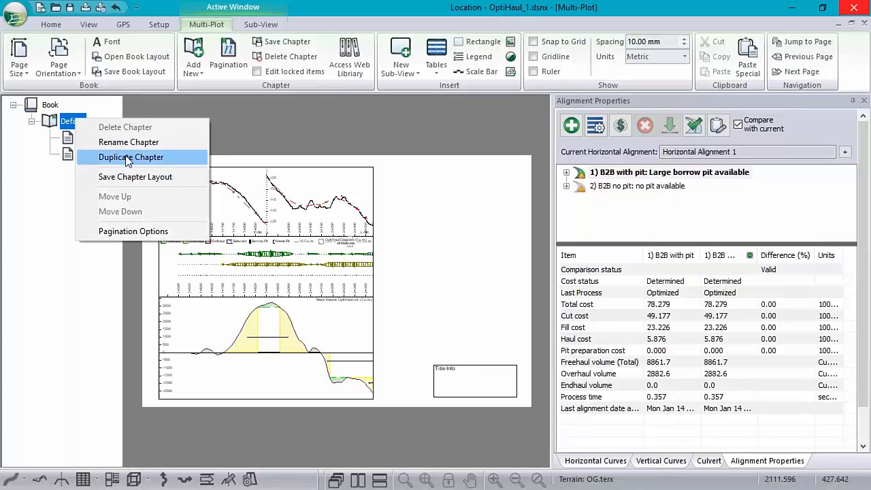
right_click(45, 106)
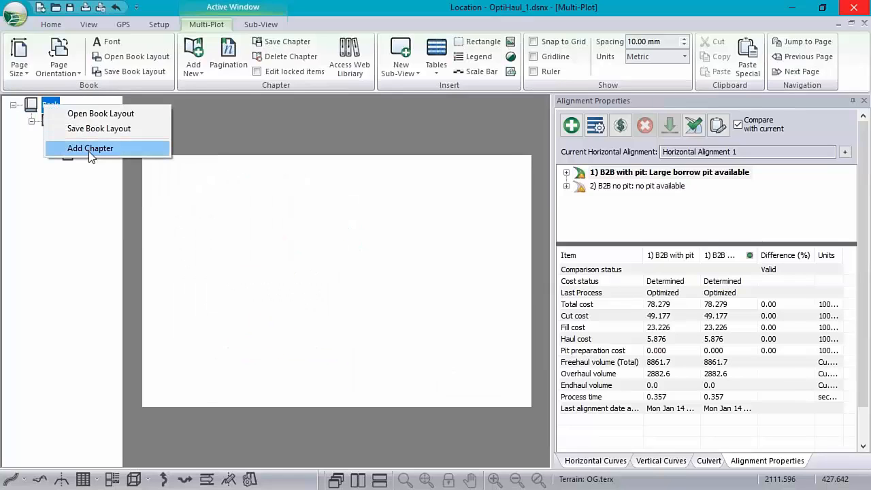
left_click(29, 109)
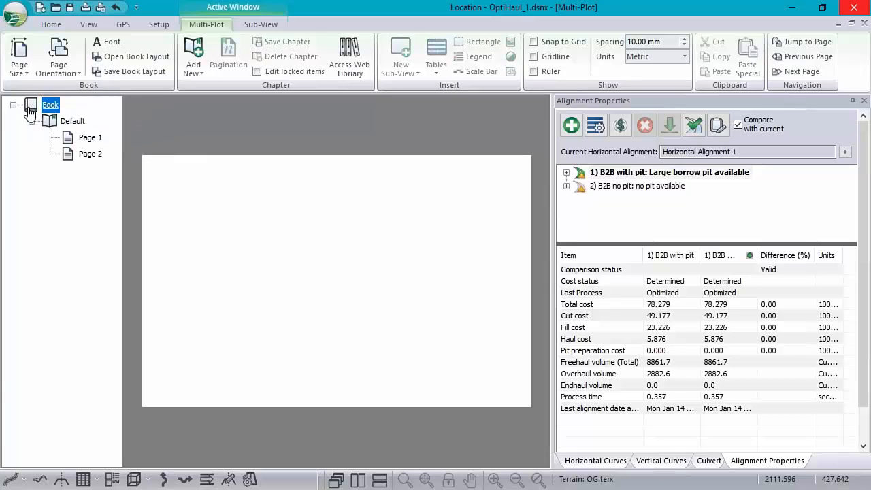
left_click(87, 138)
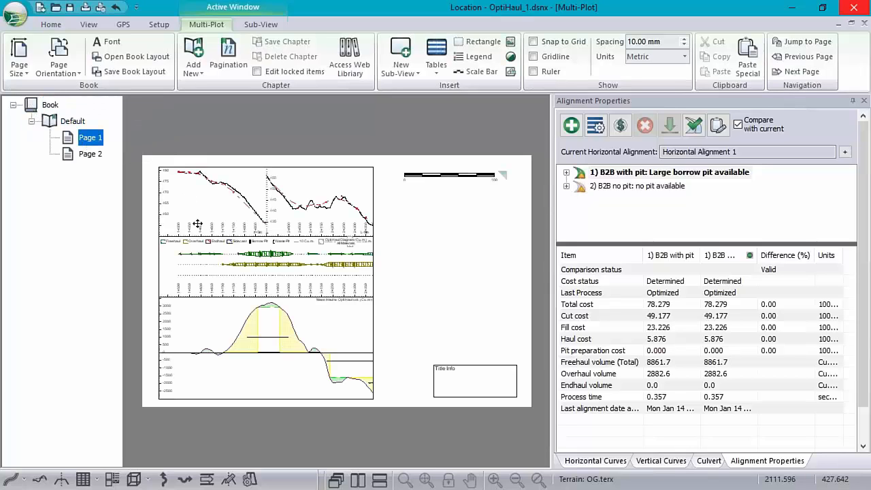